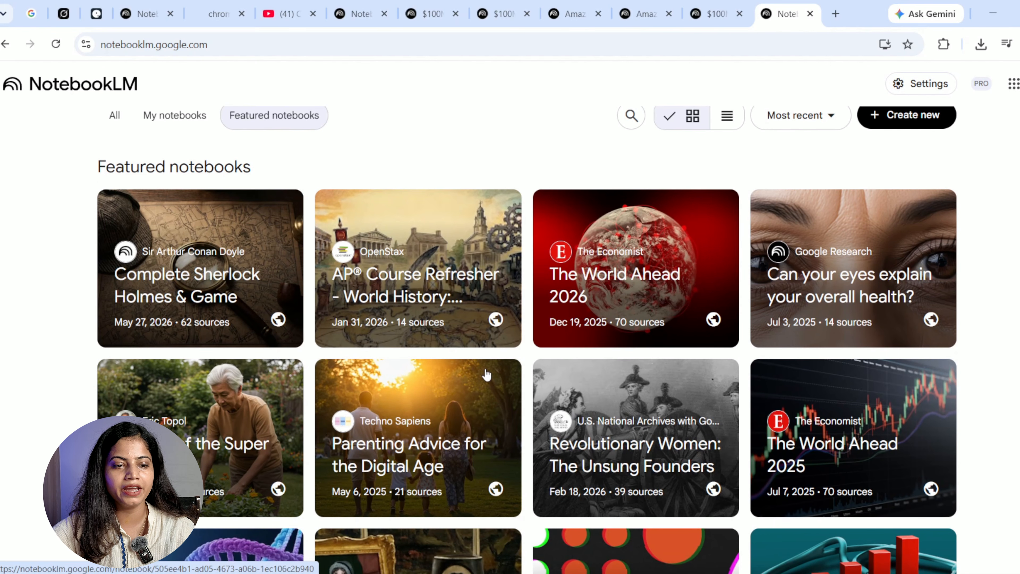
Look through the gallery of featured notebooks
scroll(485, 372, "down", 12)
scroll(485, 373, "down", 7)
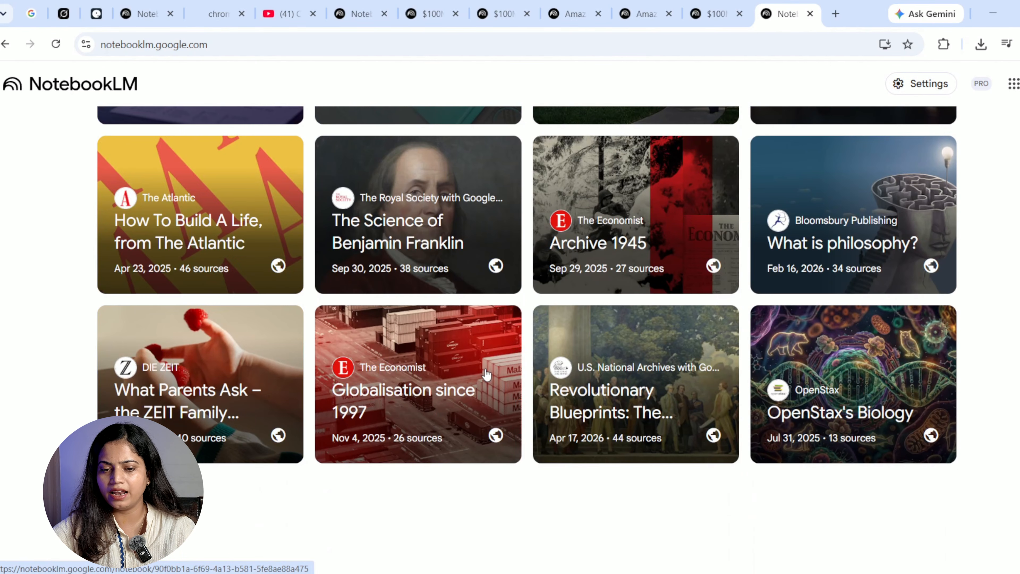
scroll(485, 374, "up", 18)
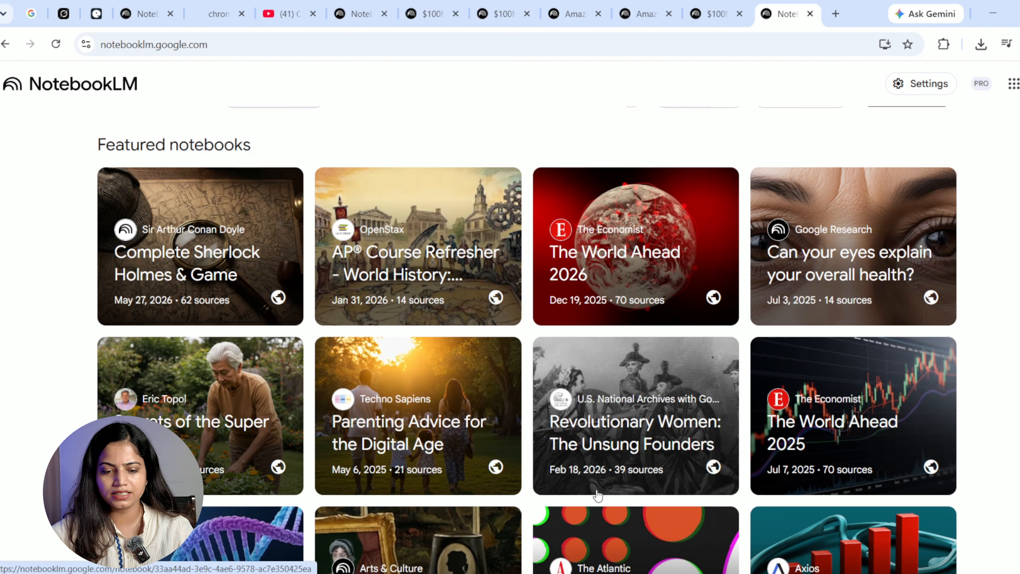
scroll(598, 495, "down", 1)
scroll(598, 495, "up", 2)
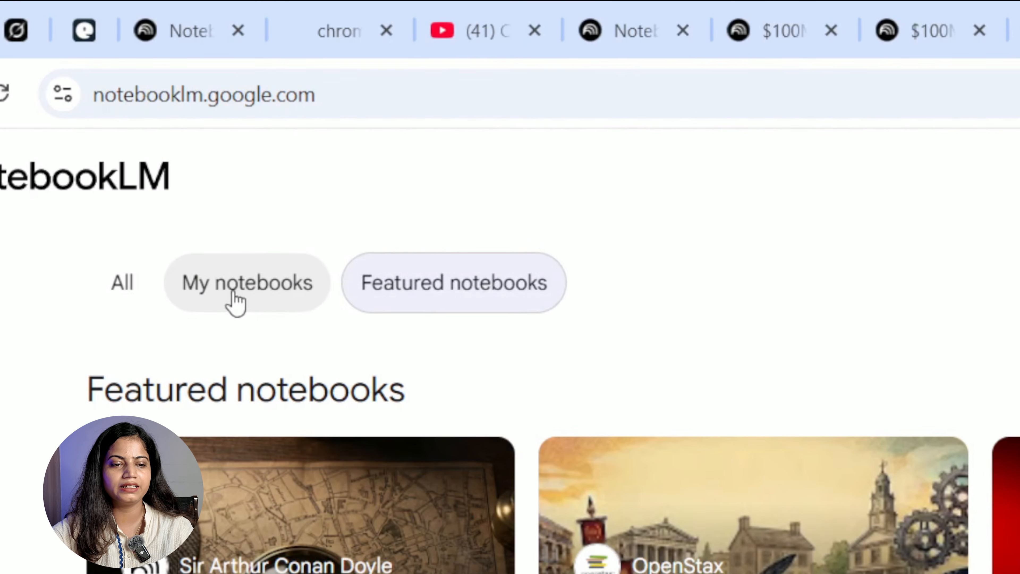
Show only My notebooks and look through the list
left_click(169, 139)
scroll(398, 198, "down", 5)
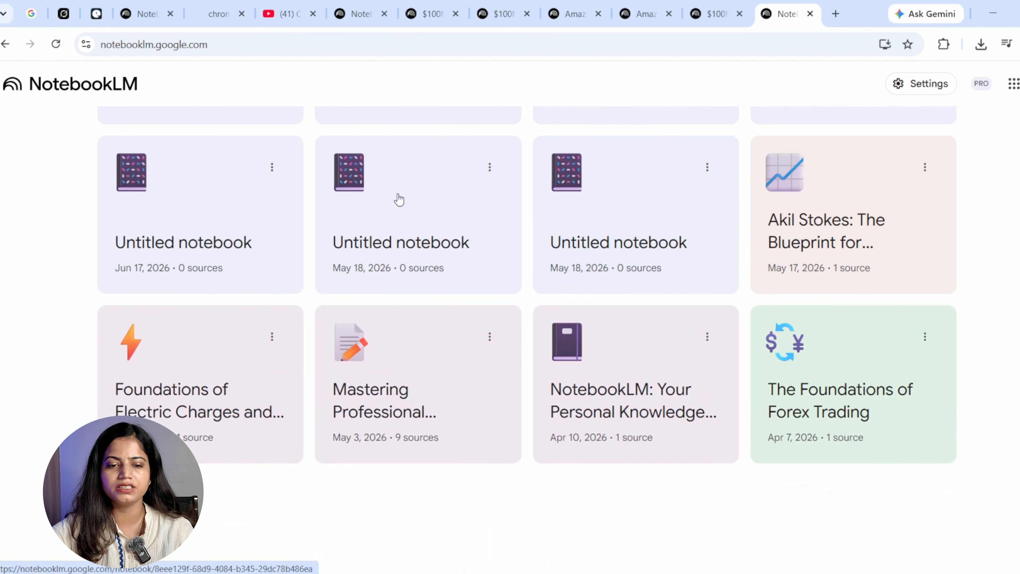
scroll(399, 199, "up", 5)
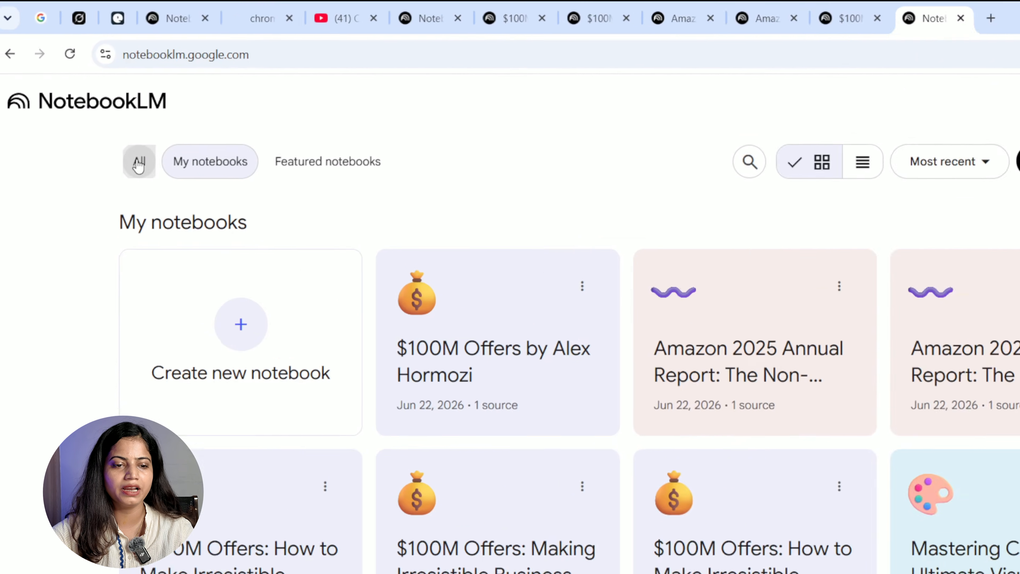
Show all notebooks, look through the combined list and check the available sort options
left_click(139, 165)
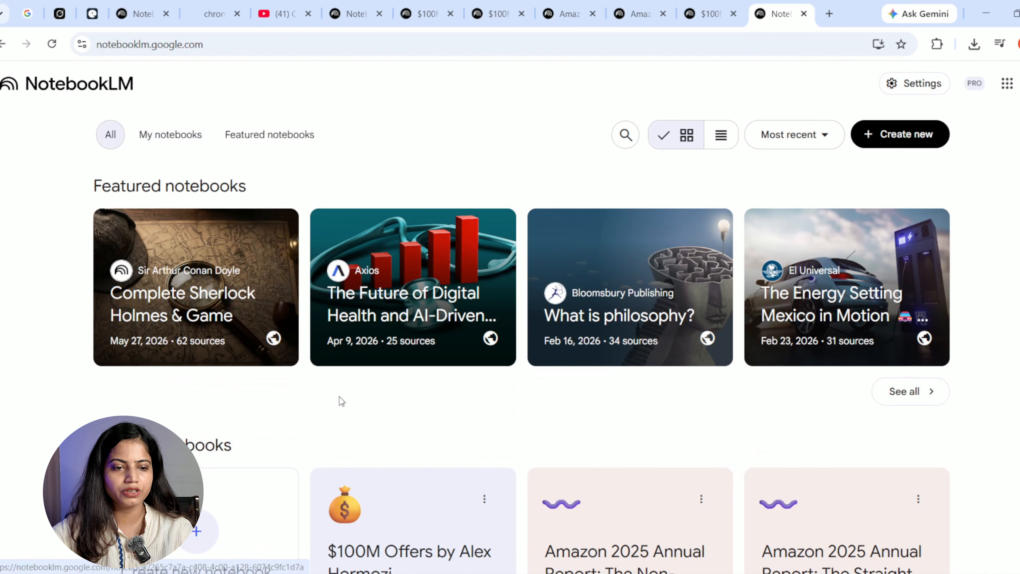
scroll(339, 396, "down", 10)
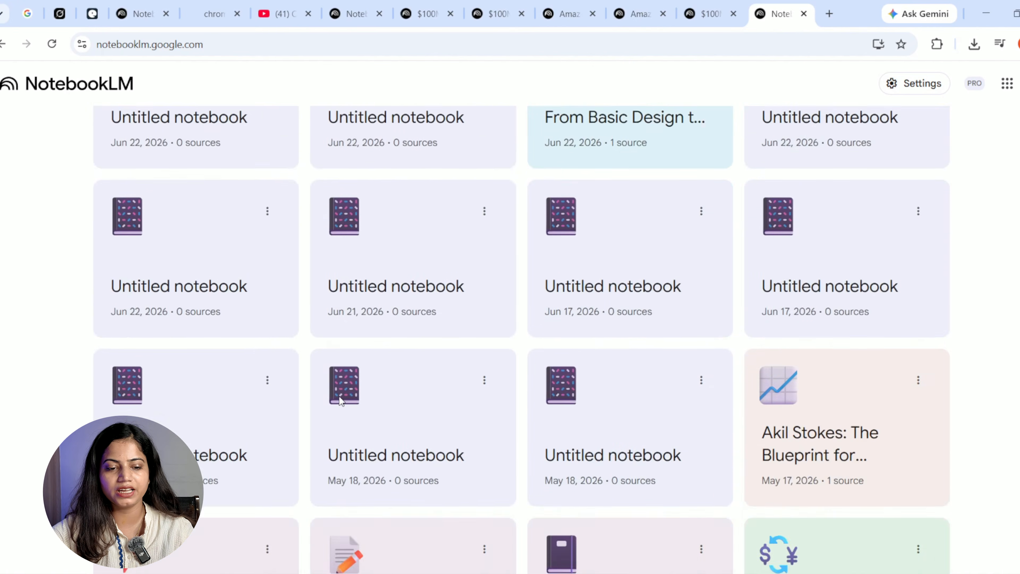
scroll(339, 398, "up", 10)
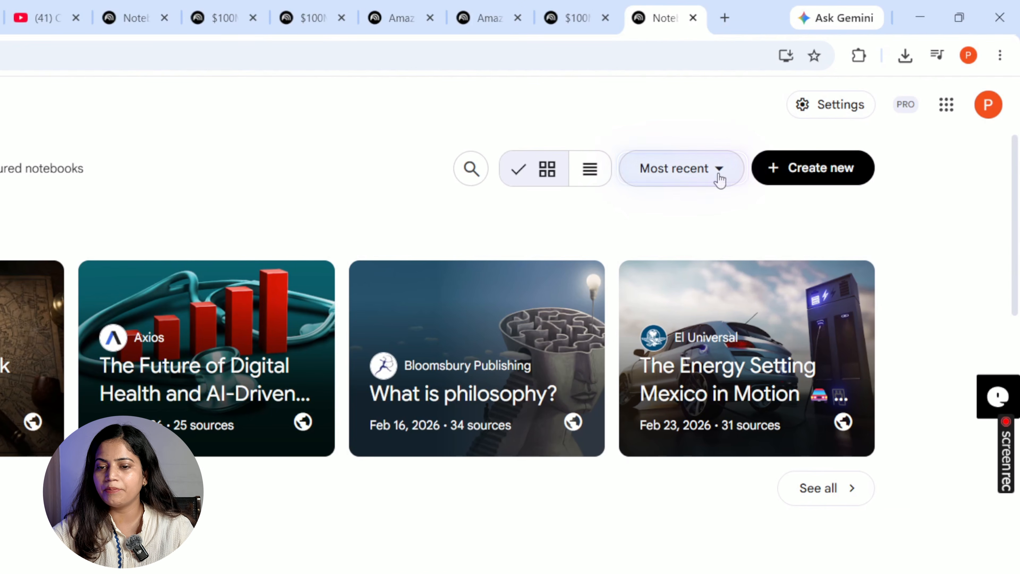
left_click(814, 139)
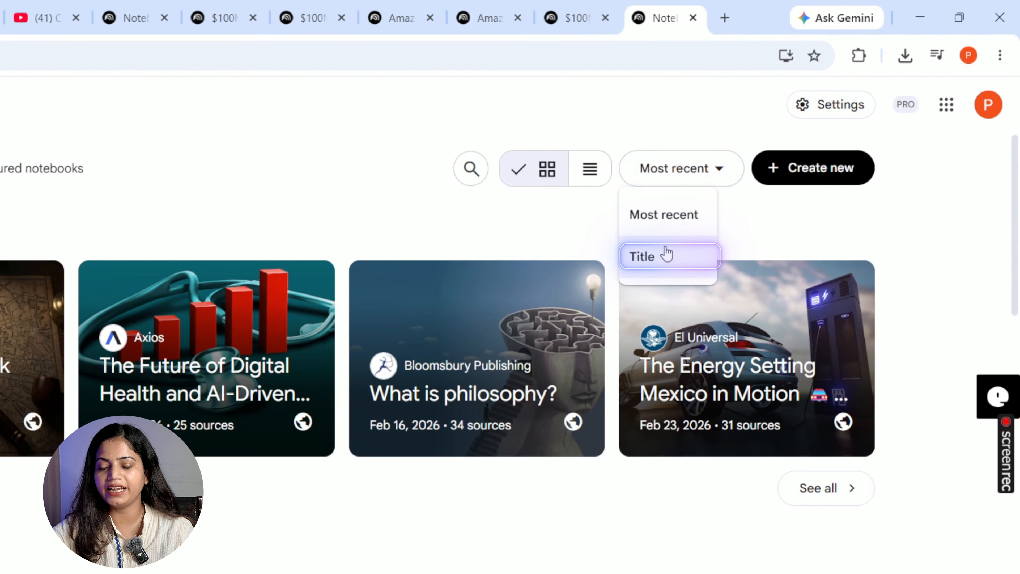
left_click(917, 217)
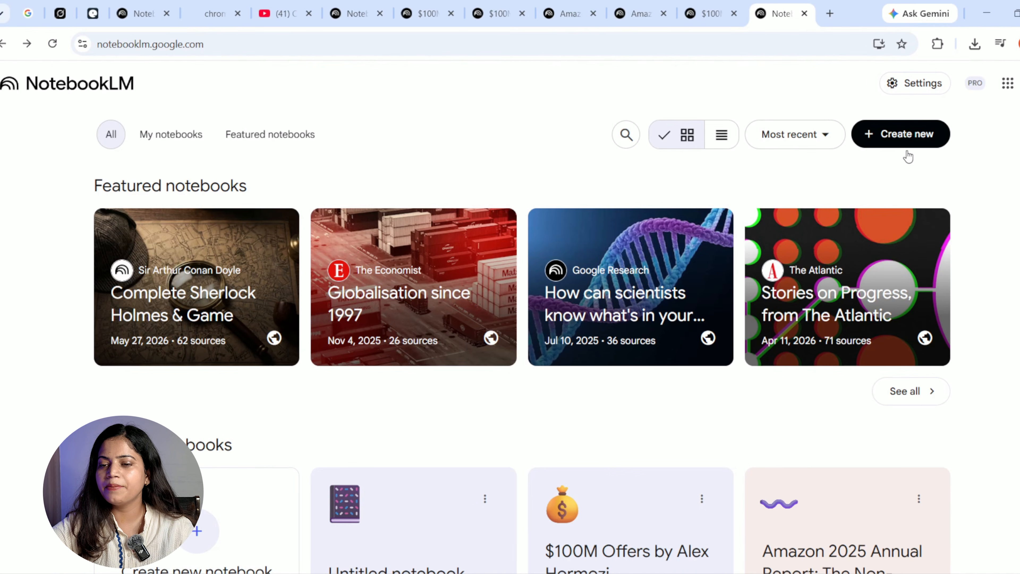
Create a new notebook and check the search options for web sources and research mode
left_click(907, 146)
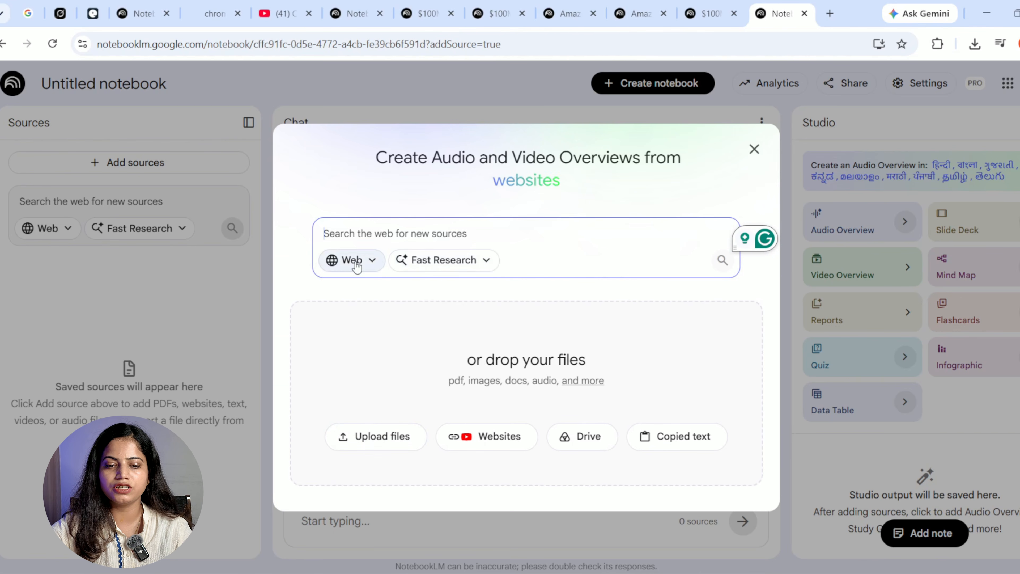
left_click(374, 269)
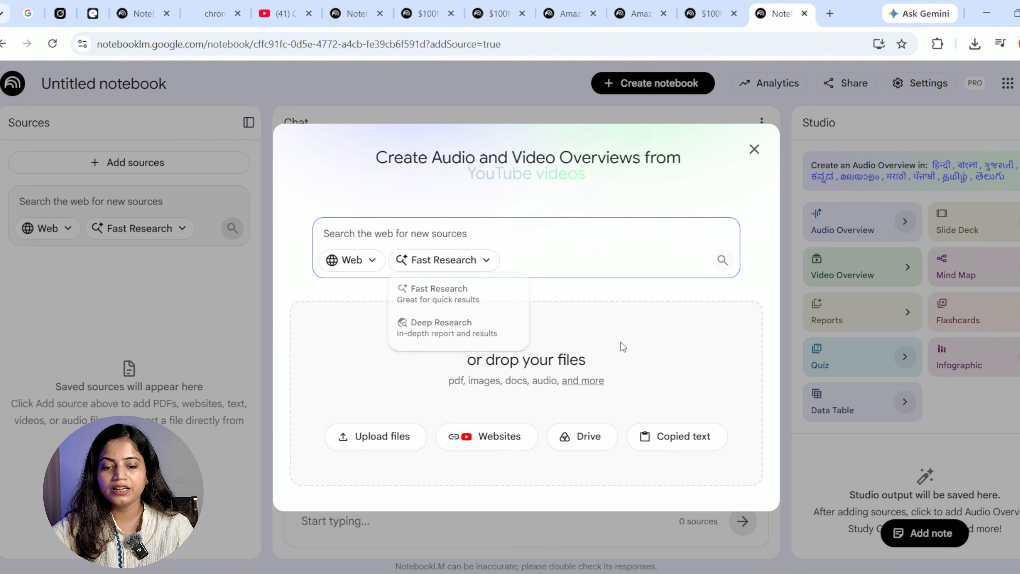
left_click(342, 405)
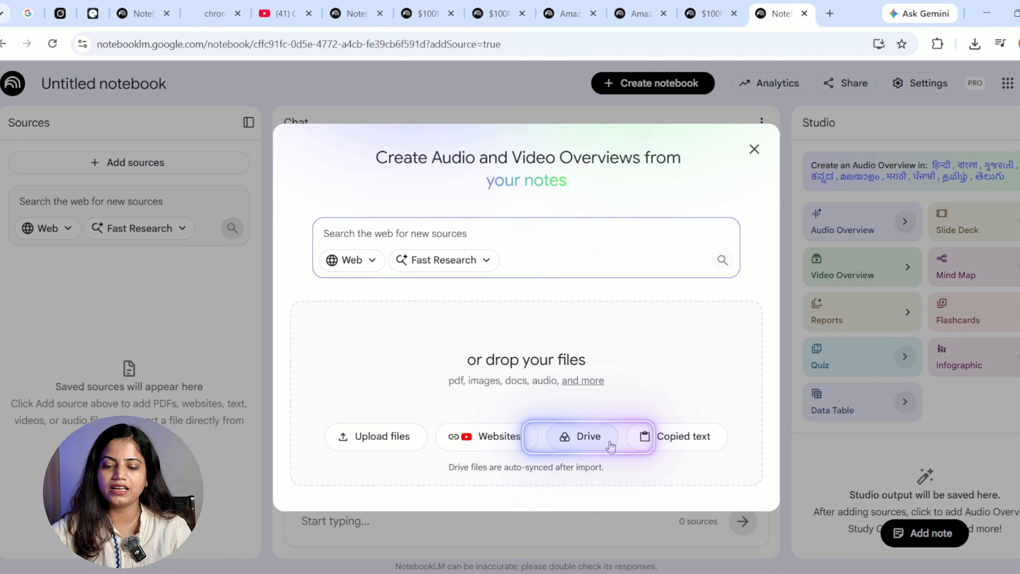
Paste a prompt for 30 mixed-level flashcards as a copied-text source, and undo the entry
left_click(691, 449)
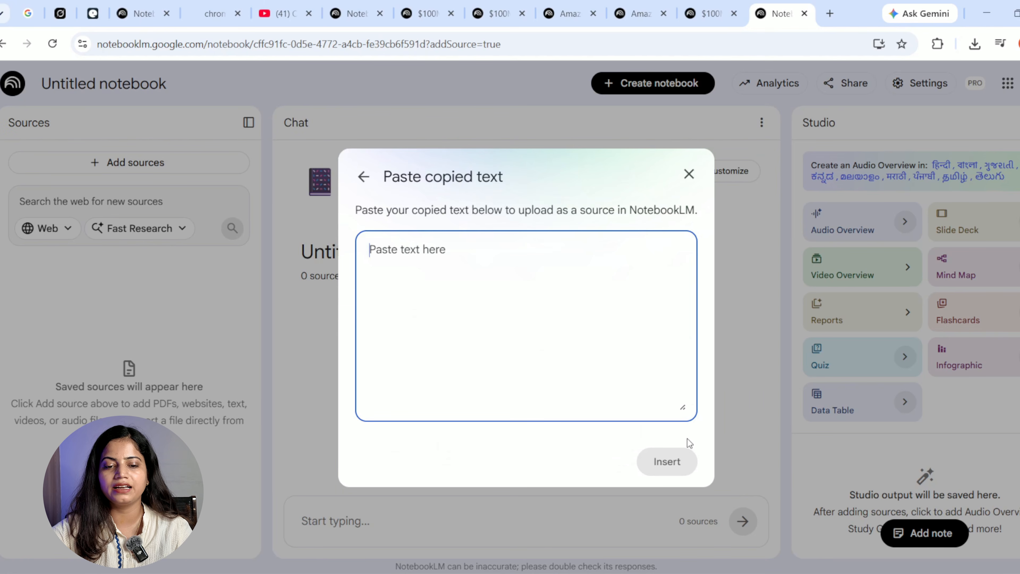
type("Create 30 flashcards from the uploaded source. Focus only on the main topic discussed in the document. Generate a mix of Beginner, Intermediate, and Advanced cards. Keep the front of each flashcard very short (1–5 words) for easy memorization. Include key definitions, concepts, examples, important facts, and practical applications. Restrict all flashcards to the uploaded source and prioritize the most important information for learning and revision.")
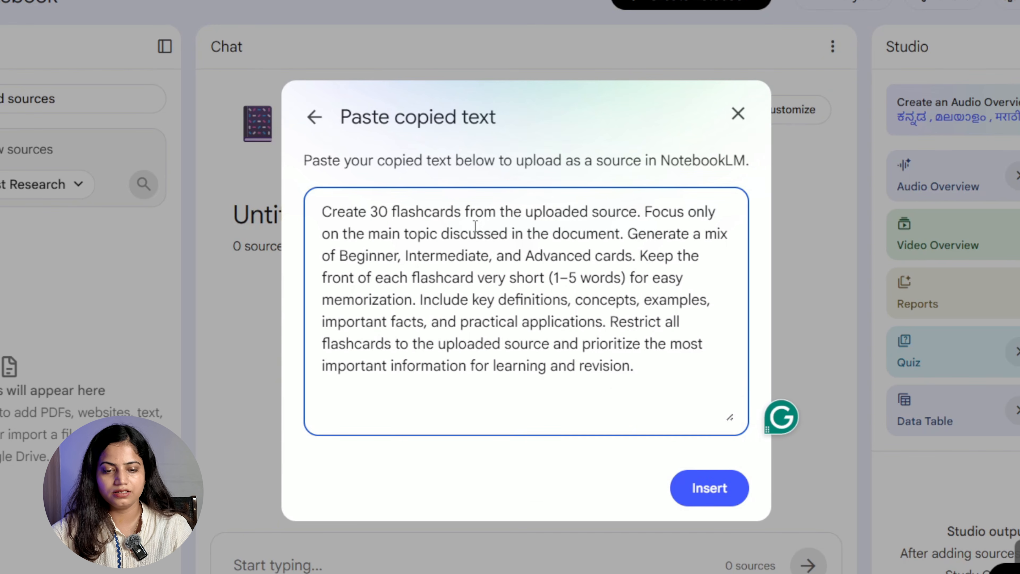
key("ctrl+z")
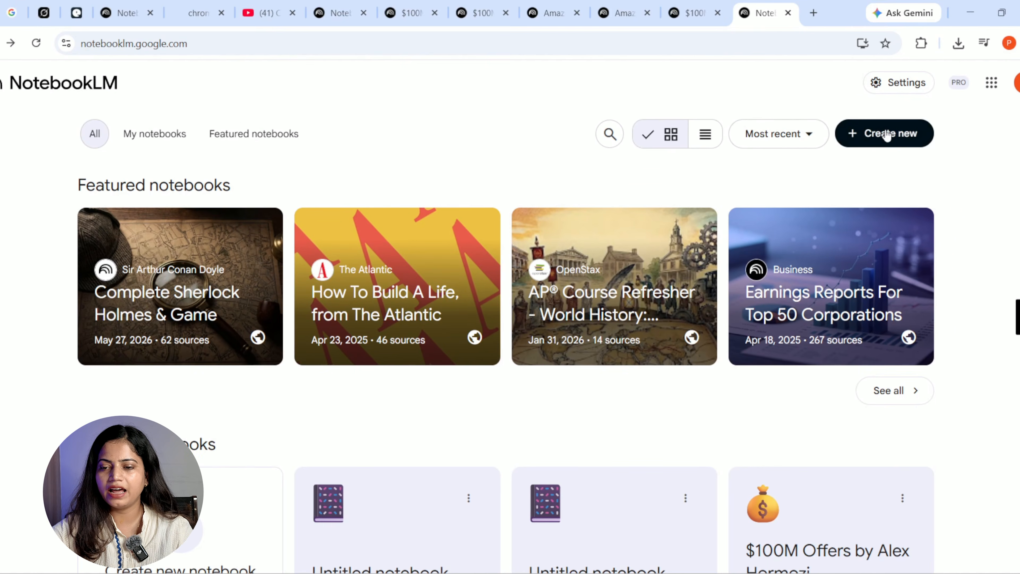
Create a new notebook without adding sources and collapse its Sources panel
left_click(888, 135)
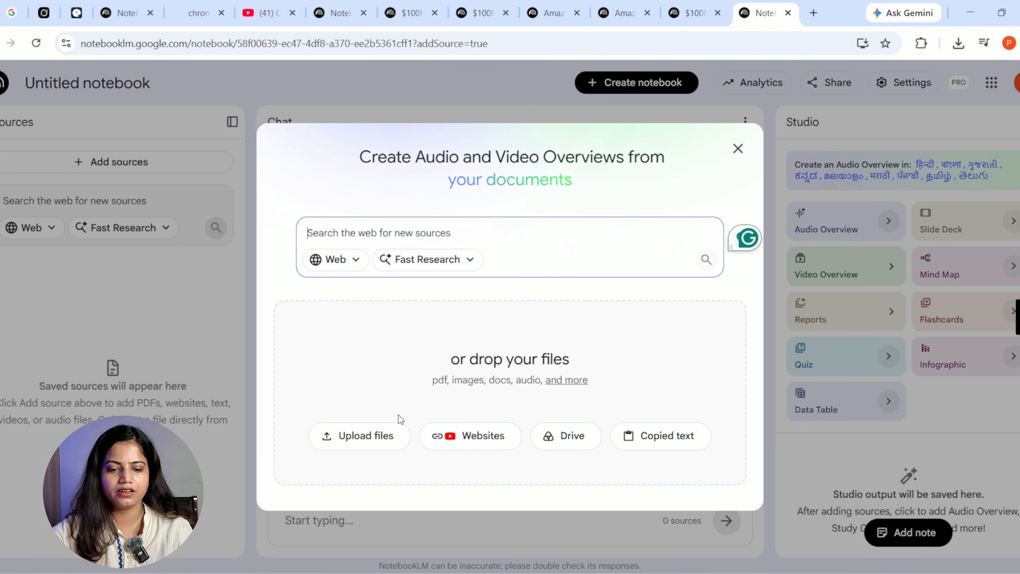
left_click(736, 159)
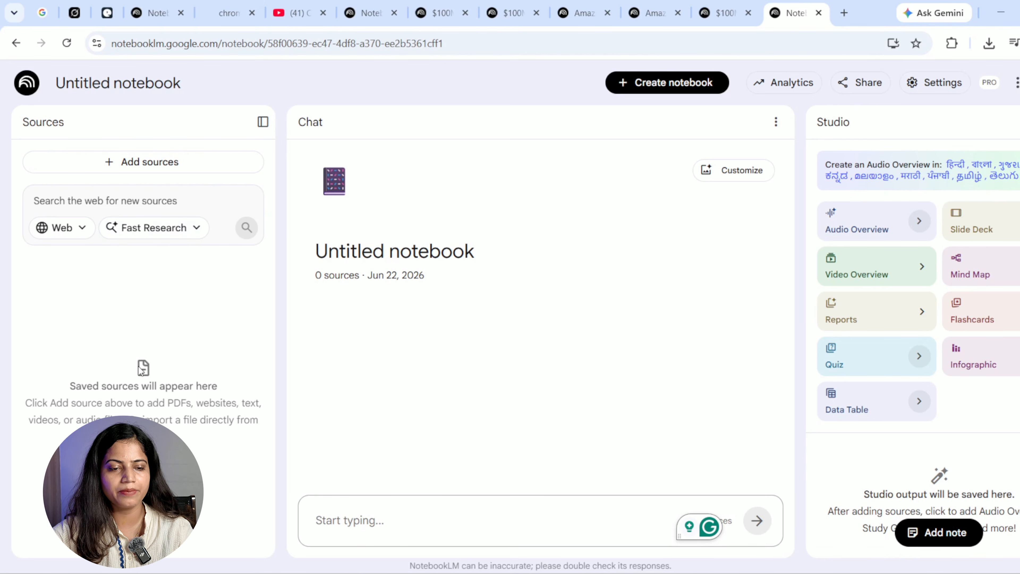
left_click(264, 123)
left_click(30, 122)
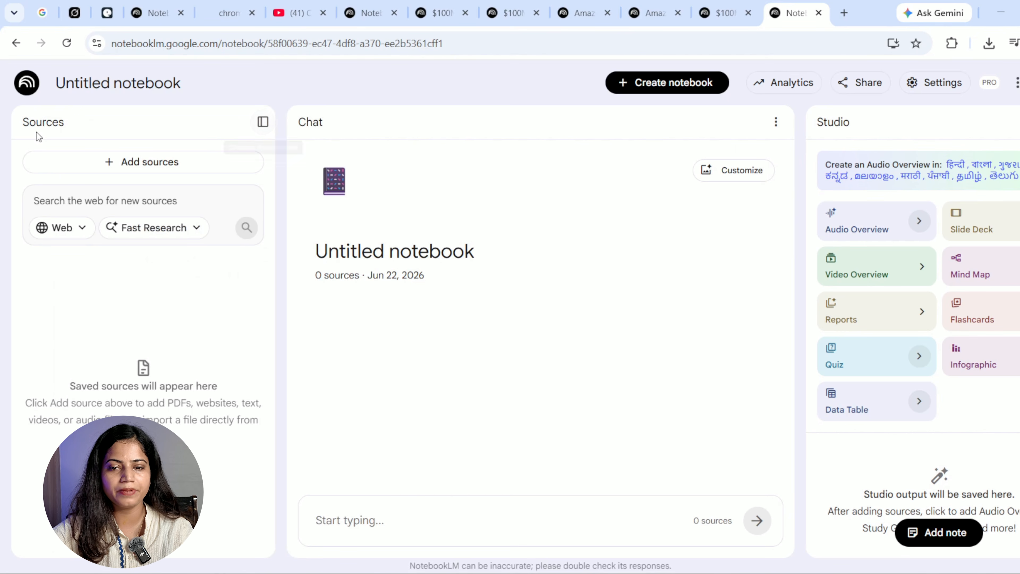
left_click(263, 122)
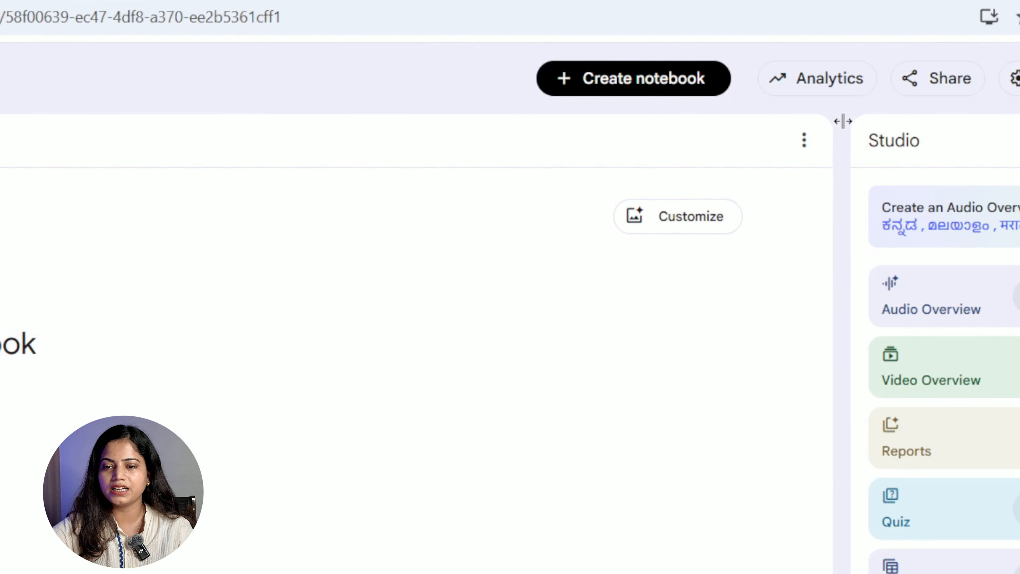
Check the notebook's analytics and close the view
left_click(835, 95)
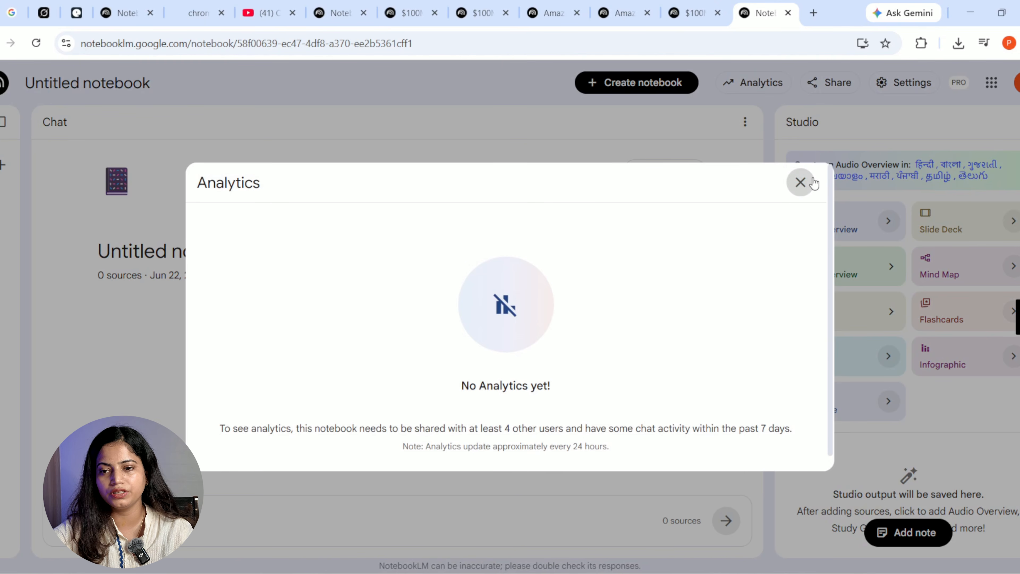
left_click(800, 183)
Review the notebook access options in the notebook's sharing settings without changing them
left_click(830, 83)
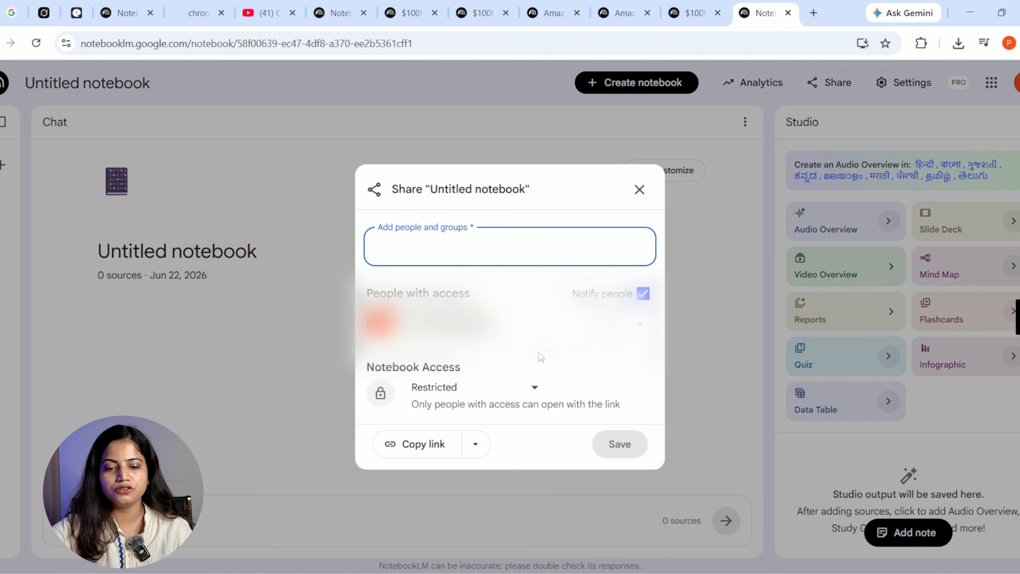
left_click(534, 388)
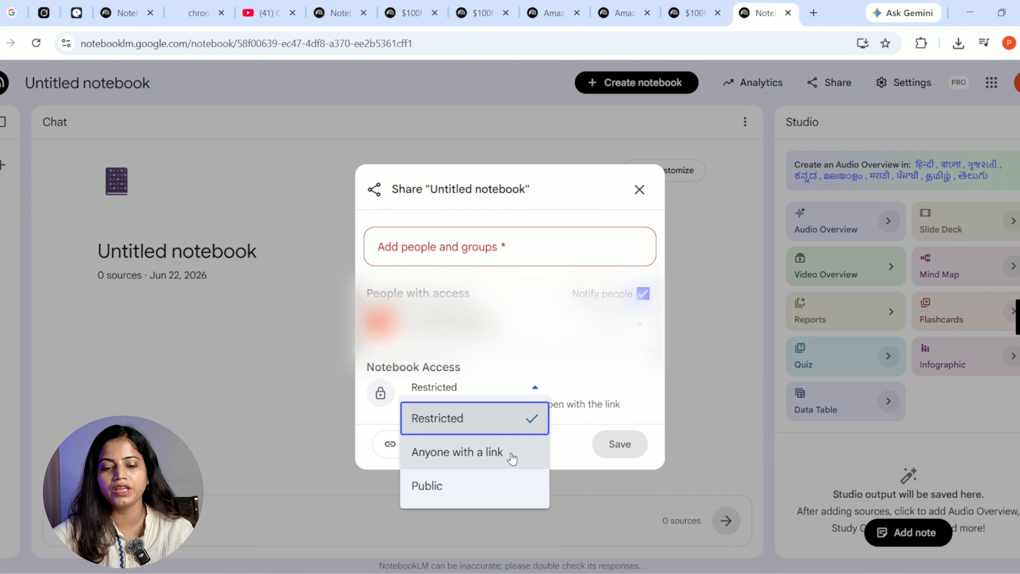
left_click(512, 458)
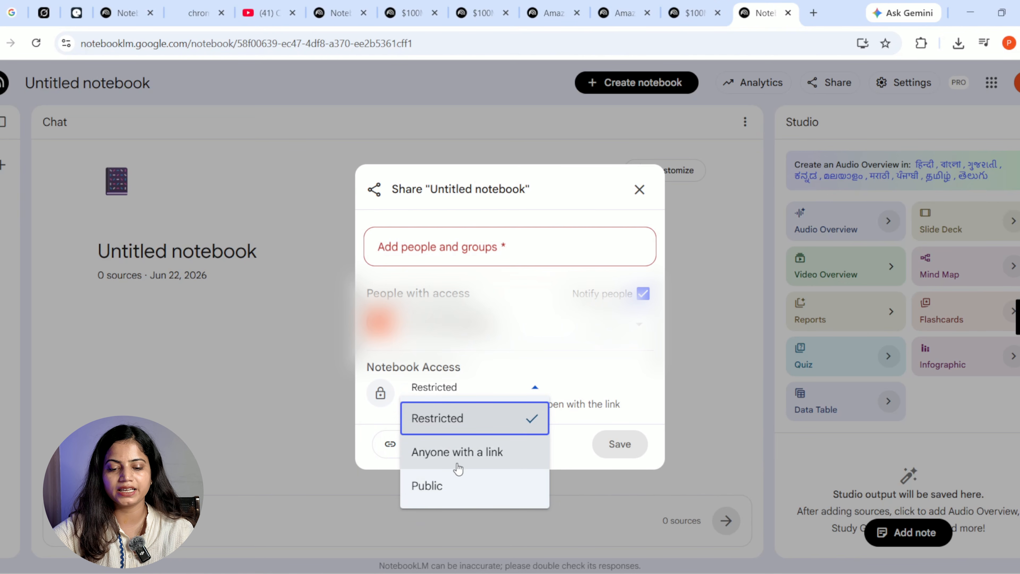
left_click(446, 489)
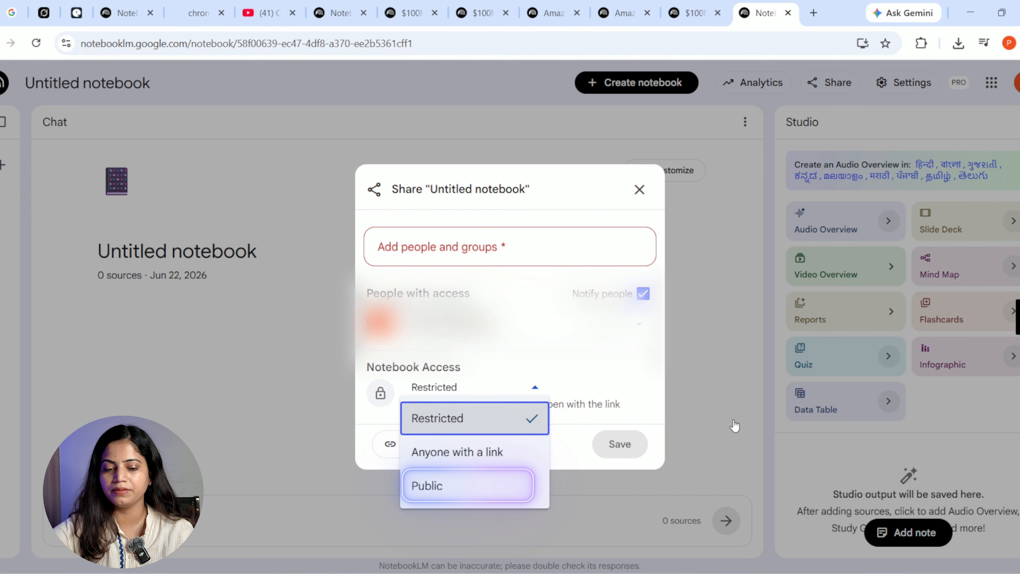
left_click(739, 400)
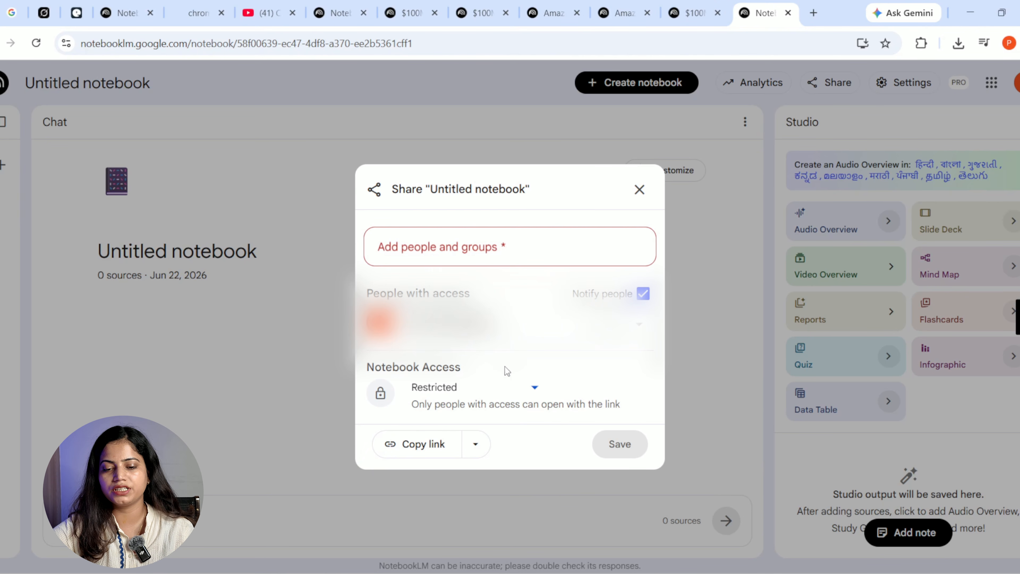
left_click(749, 354)
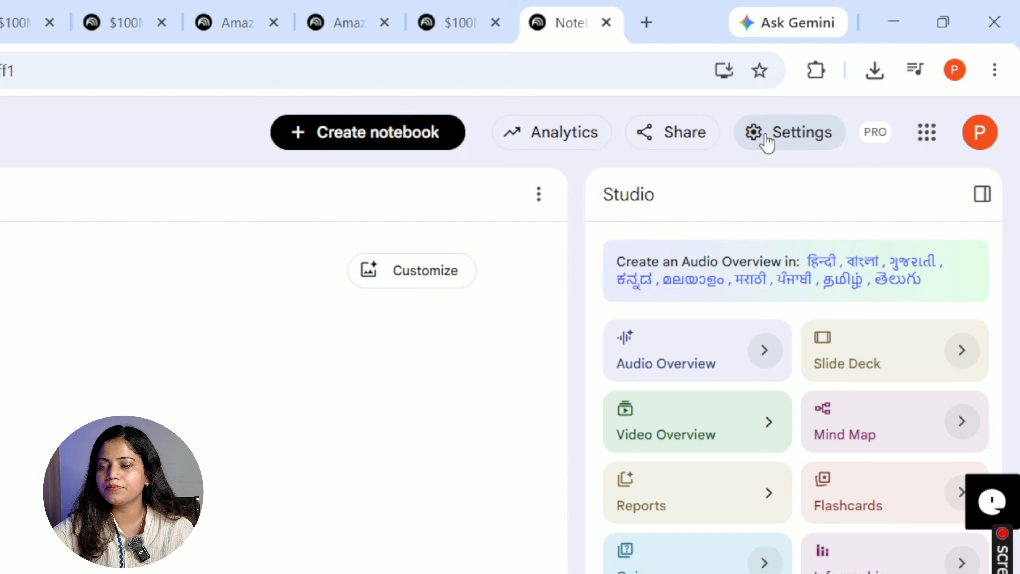
Look over the options offered in the notebook's settings
left_click(828, 115)
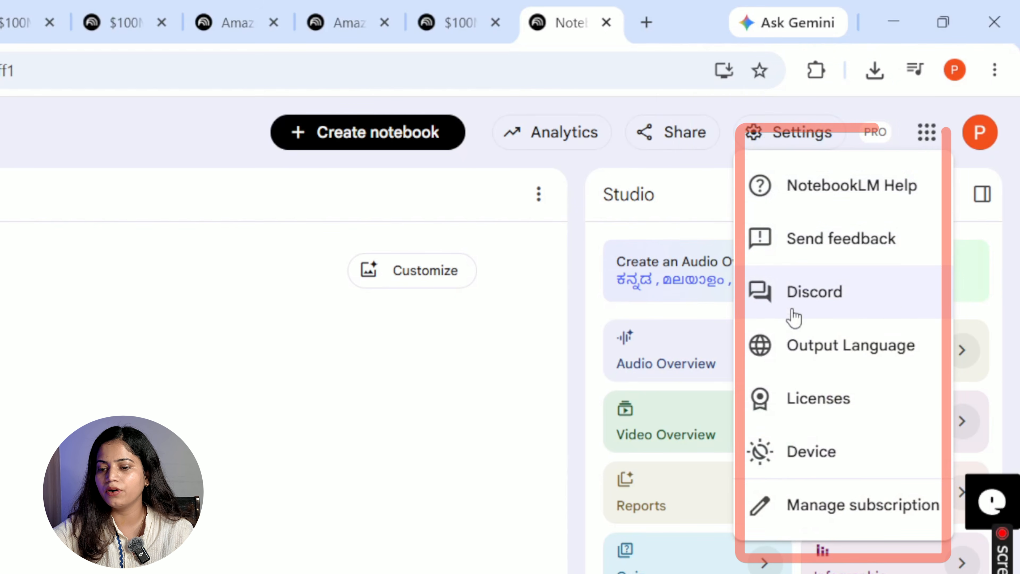
mouse_move(788, 468)
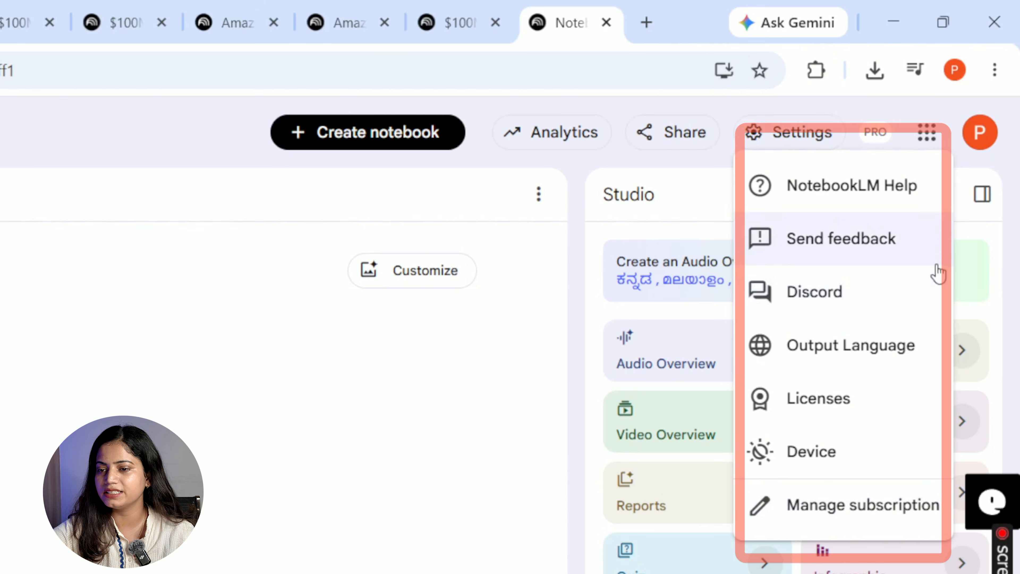
left_click(994, 227)
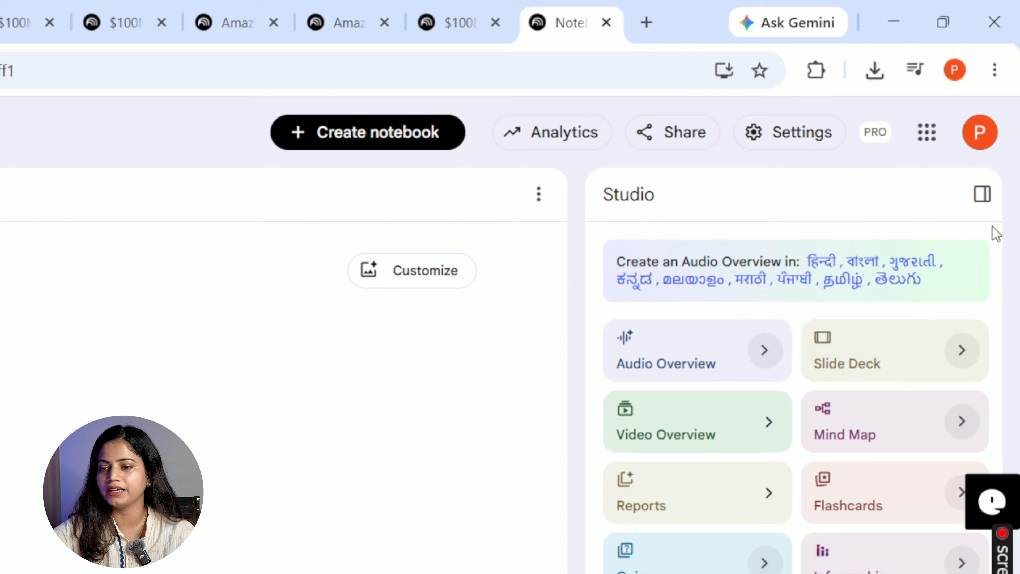
Collapse and restore the Studio panel, and expand the Sources panel
left_click(982, 197)
left_click(982, 197)
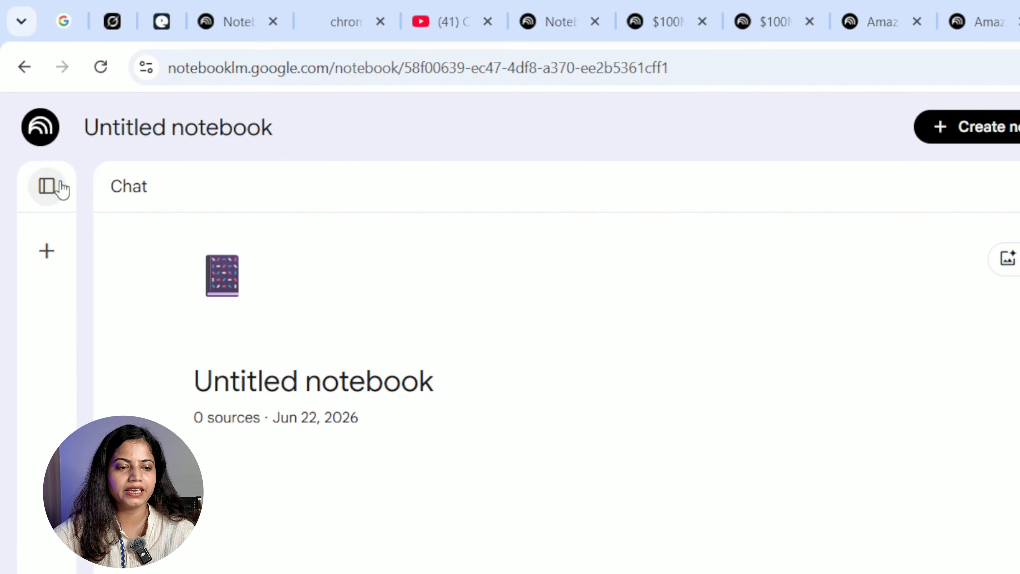
left_click(59, 186)
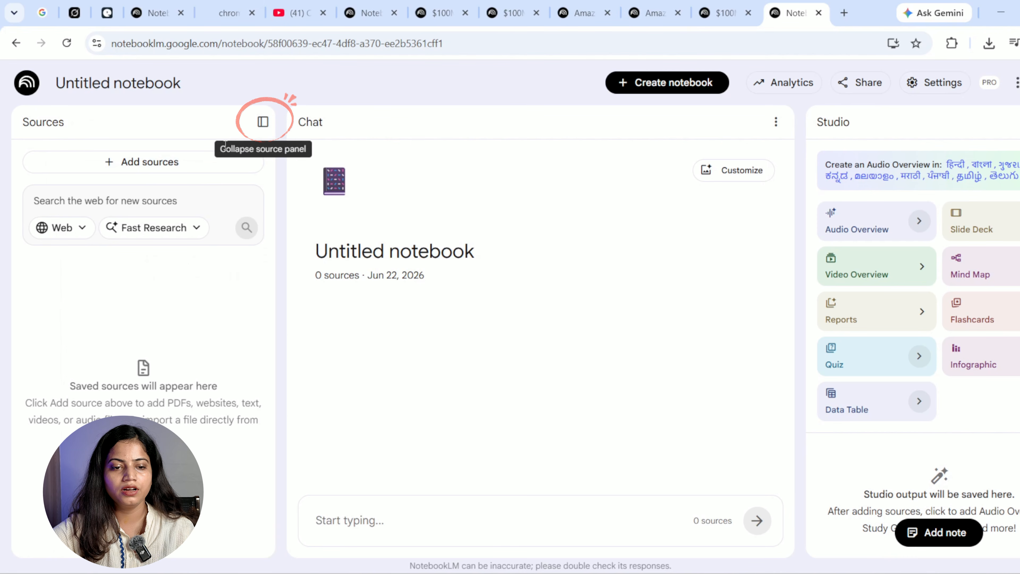
Start adding a source to the notebook, and copy the Canva tutorial video's share link from YouTube
left_click(191, 164)
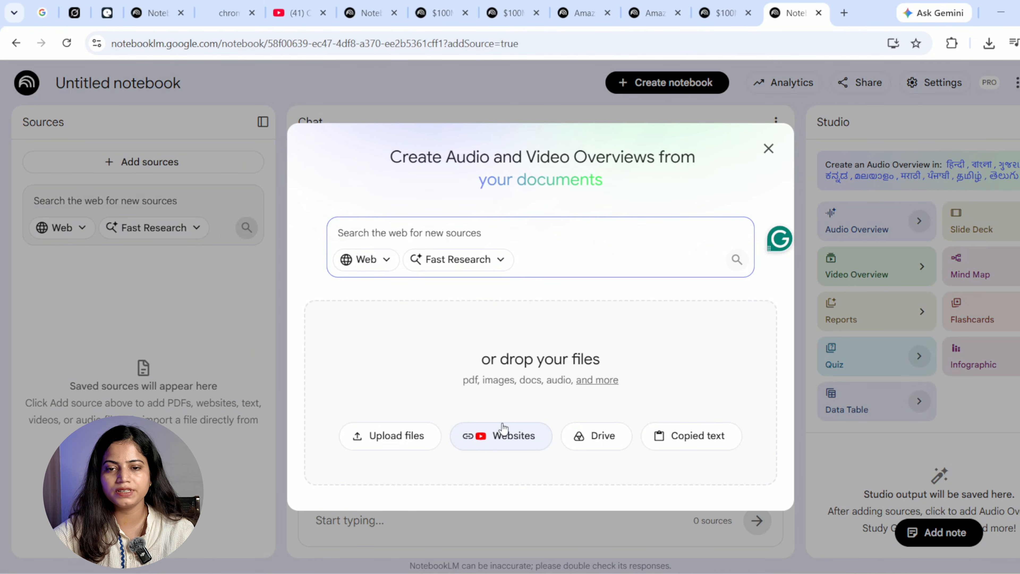
left_click(303, 4)
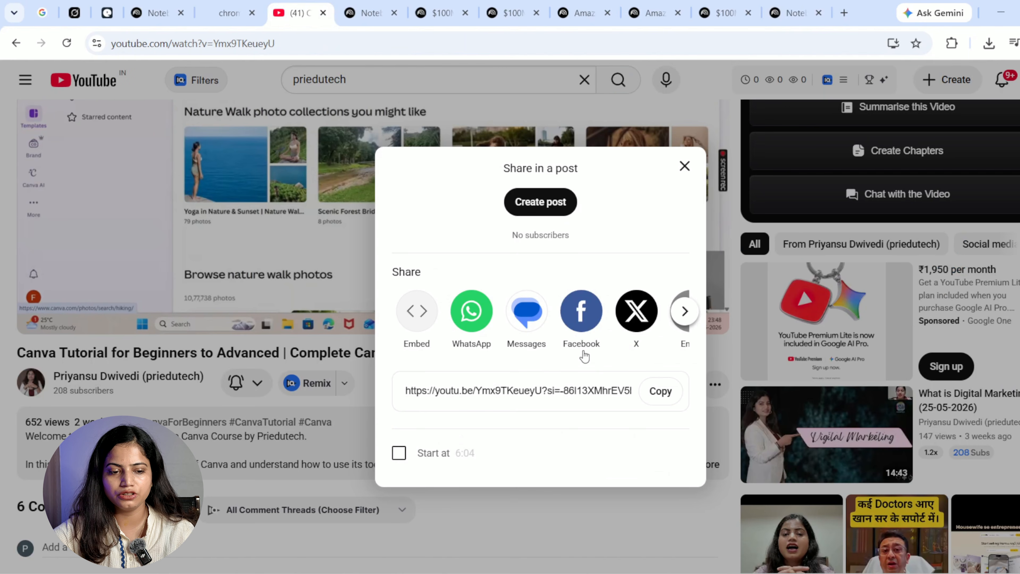
left_click(659, 392)
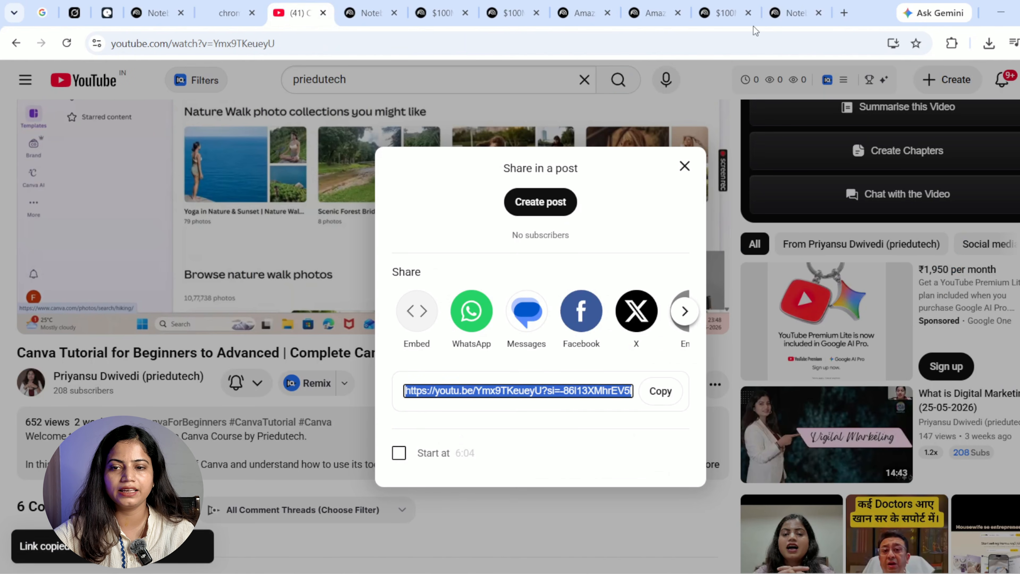
Return to the untitled NotebookLM notebook and add the Canva tutorial video as a source from its copied YouTube link
left_click(788, 14)
key("ctrl+v")
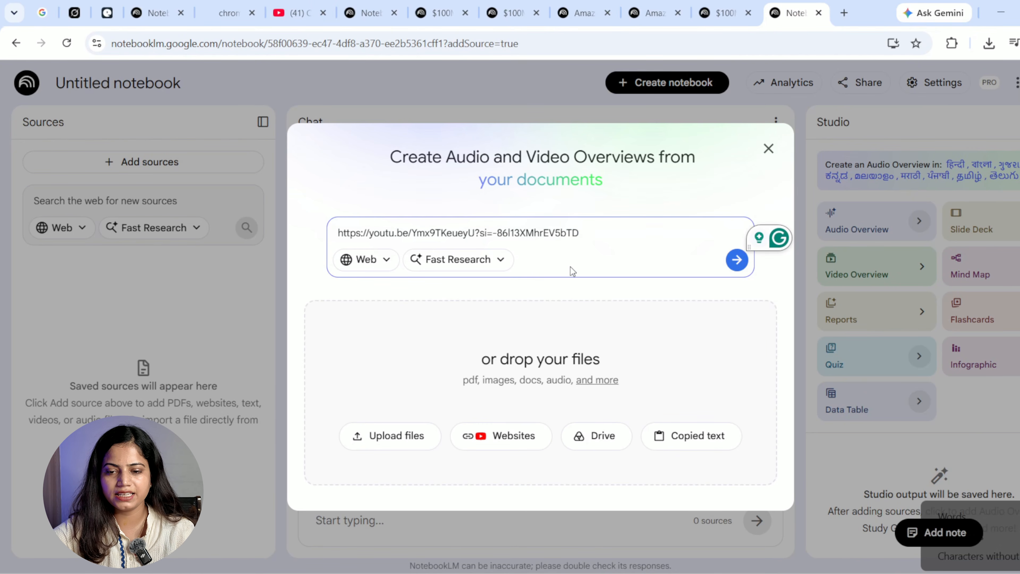
left_click(737, 260)
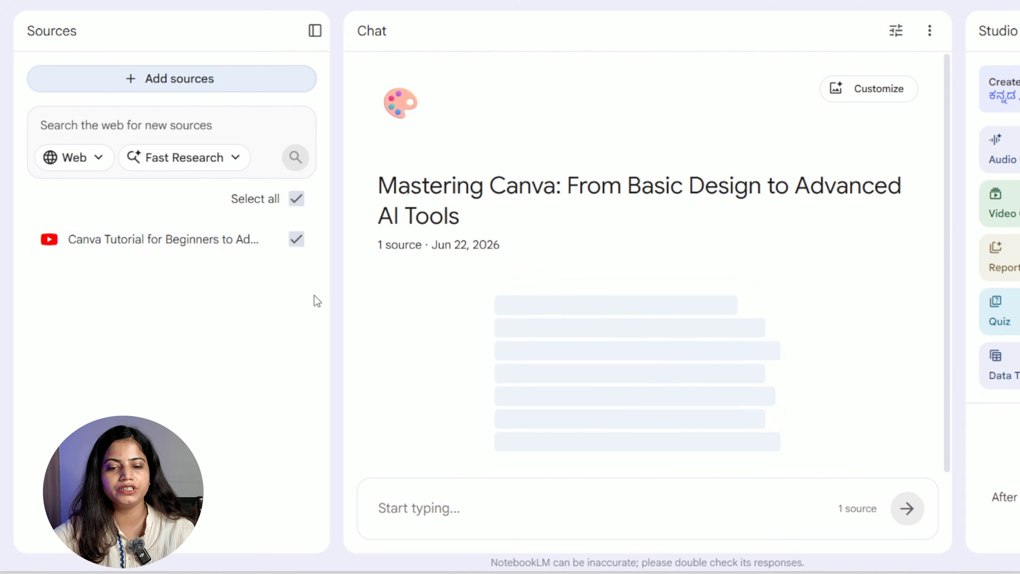
Ask the suggested question "What design tools and editing features does Canva offer?" in the chat and read through the answer
scroll(488, 293, "down", 3)
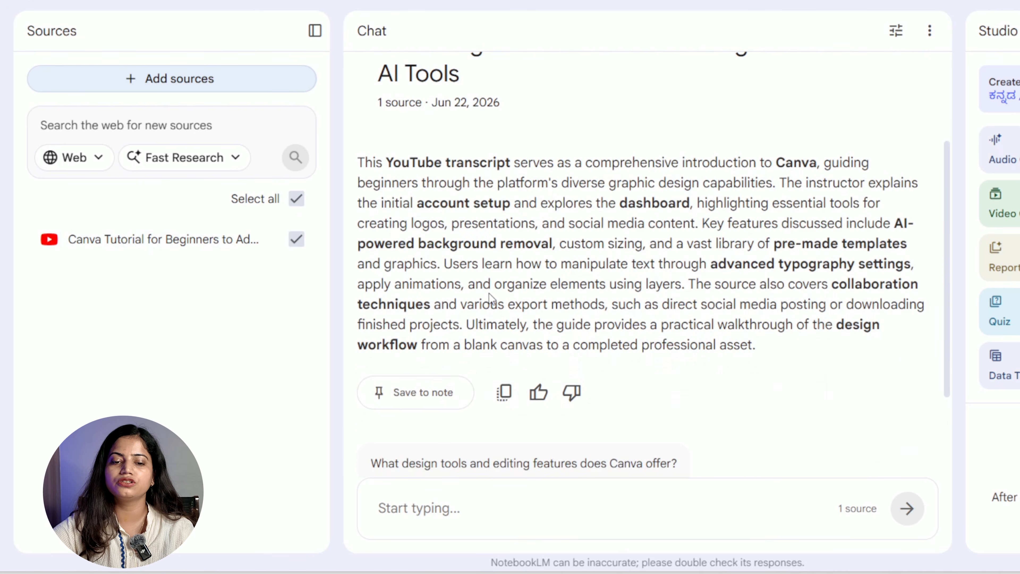
scroll(633, 273, "up", 3)
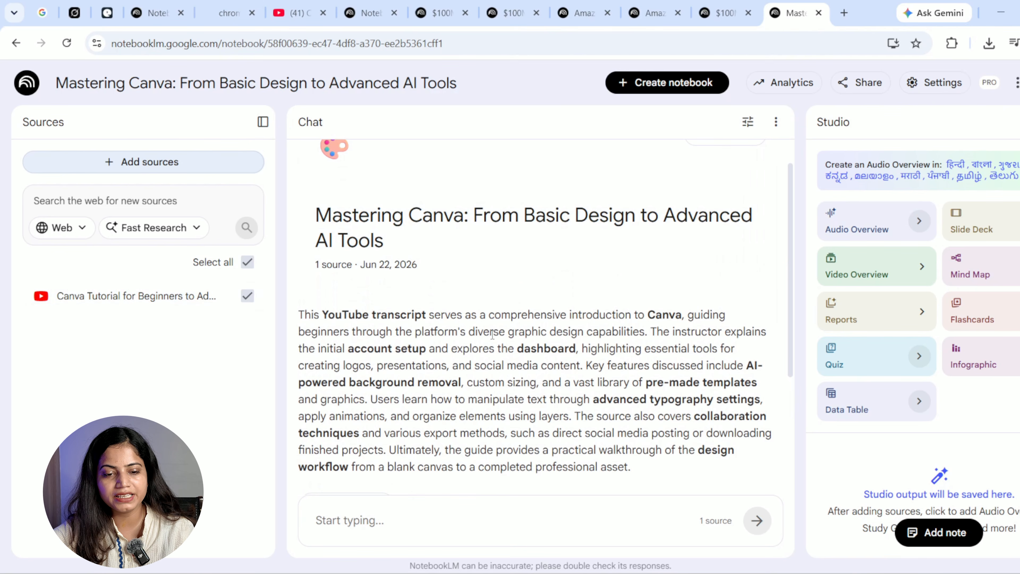
scroll(493, 338, "down", 5)
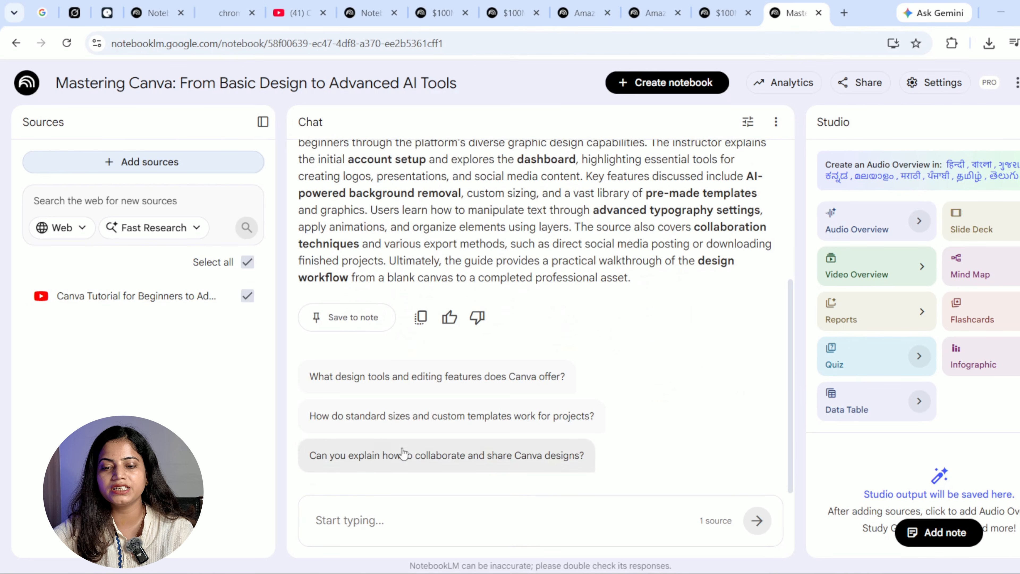
scroll(633, 265, "up", 5)
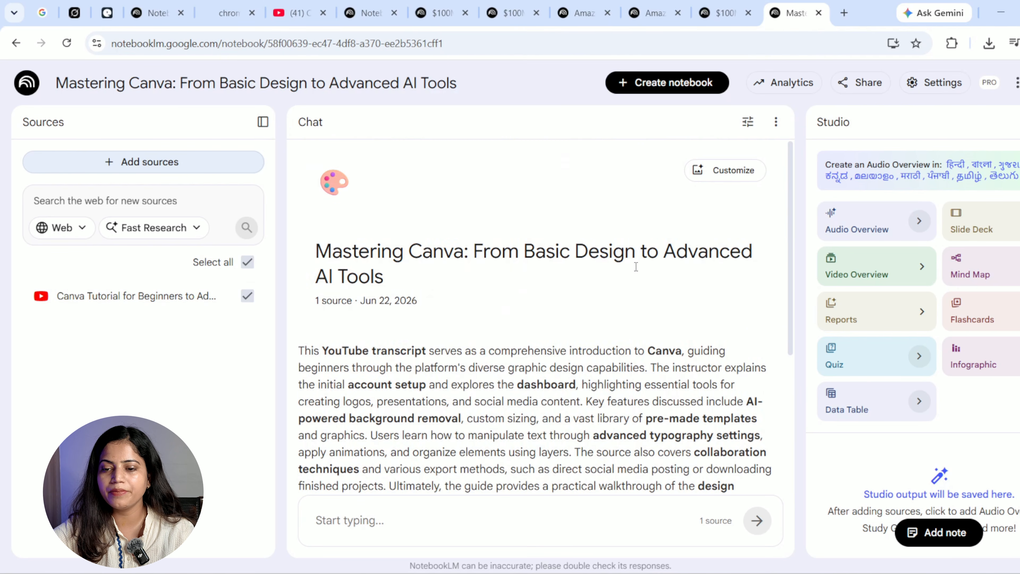
scroll(633, 266, "down", 5)
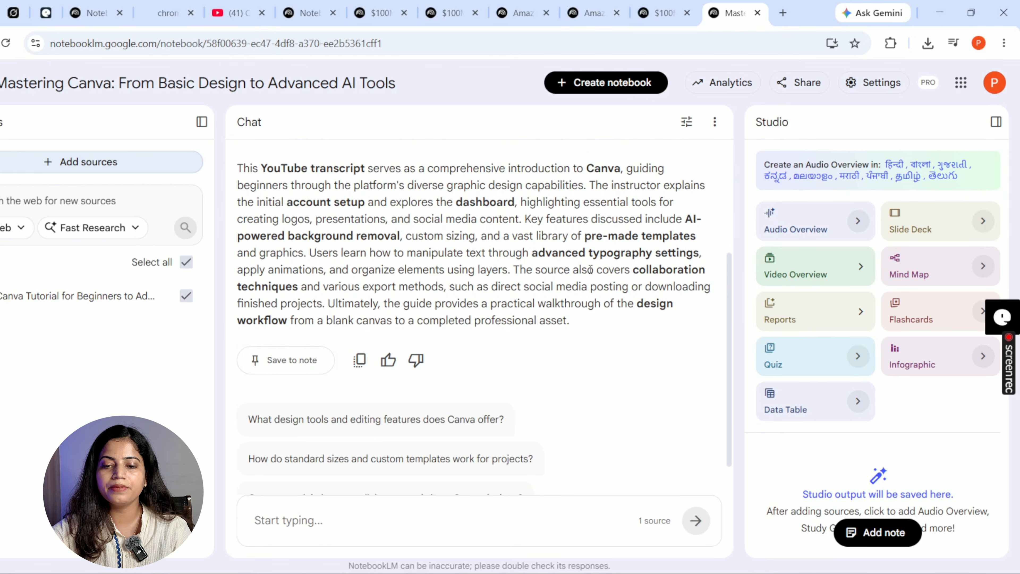
scroll(554, 327, "down", 1)
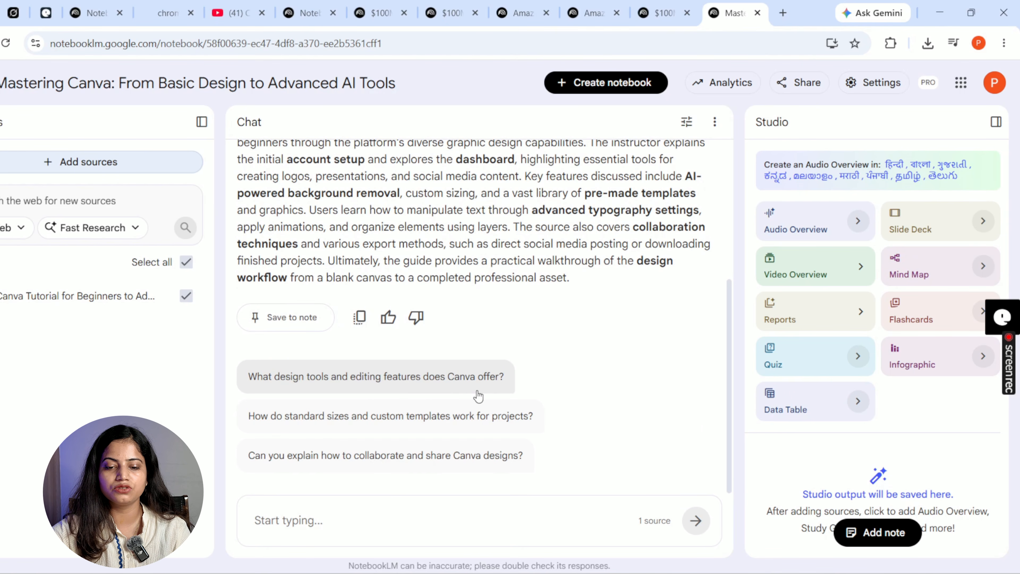
left_click(475, 381)
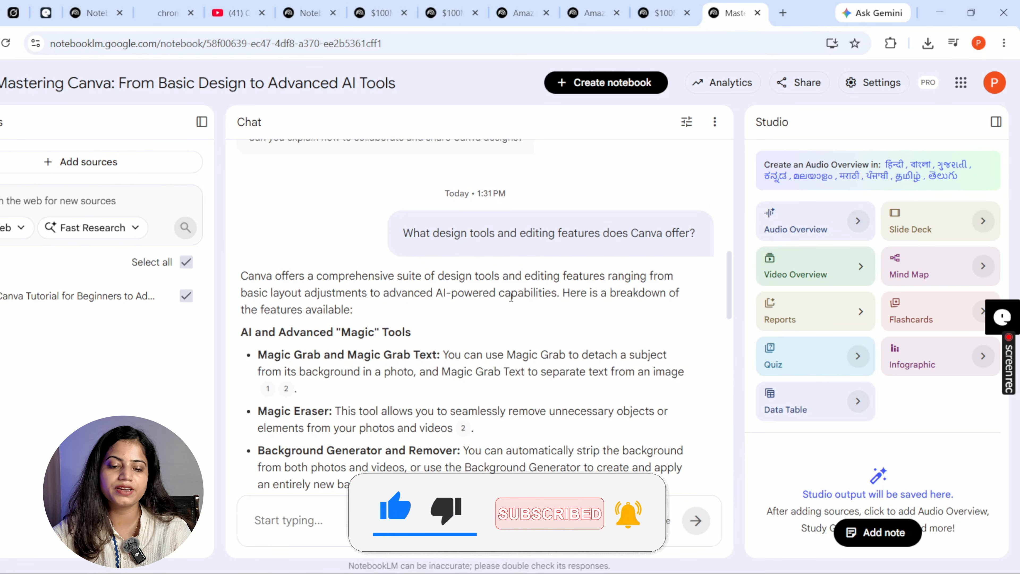
scroll(478, 442, "down", 4)
scroll(402, 450, "down", 9)
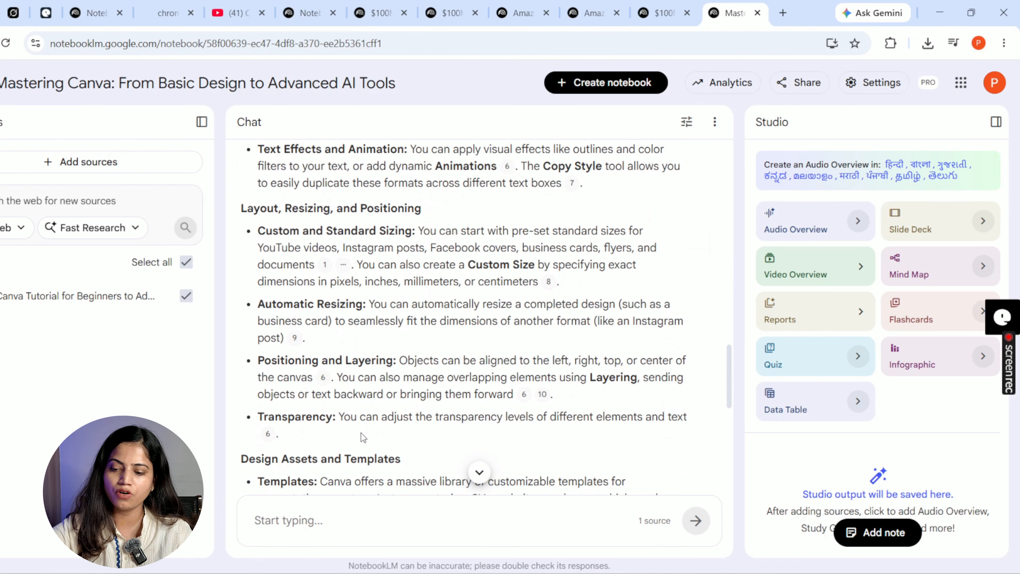
scroll(364, 437, "down", 10)
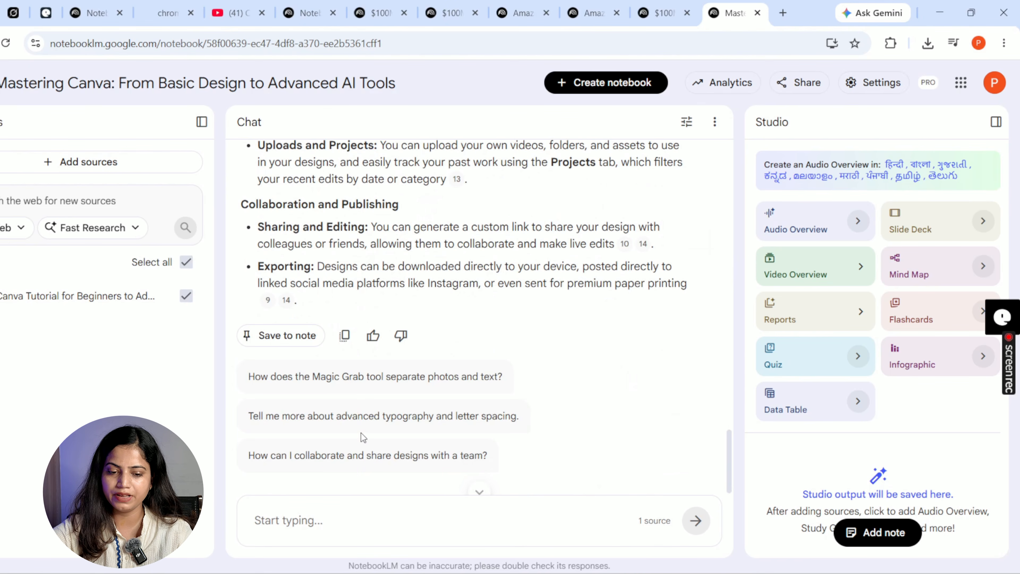
Start customizing an Audio Overview of the Canva source and choose the Brief format
left_click(859, 222)
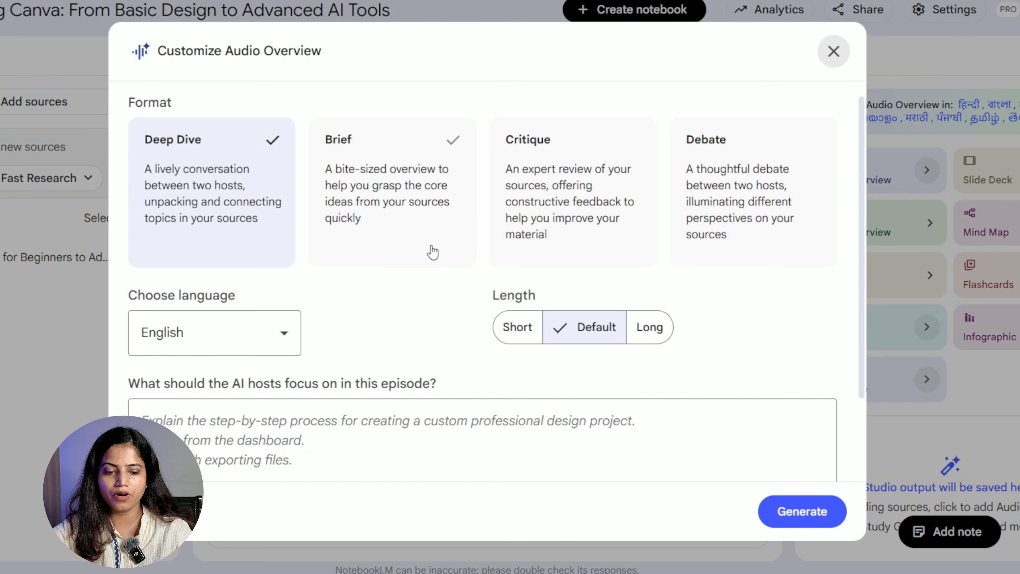
scroll(431, 252, "down", 3)
scroll(431, 252, "up", 3)
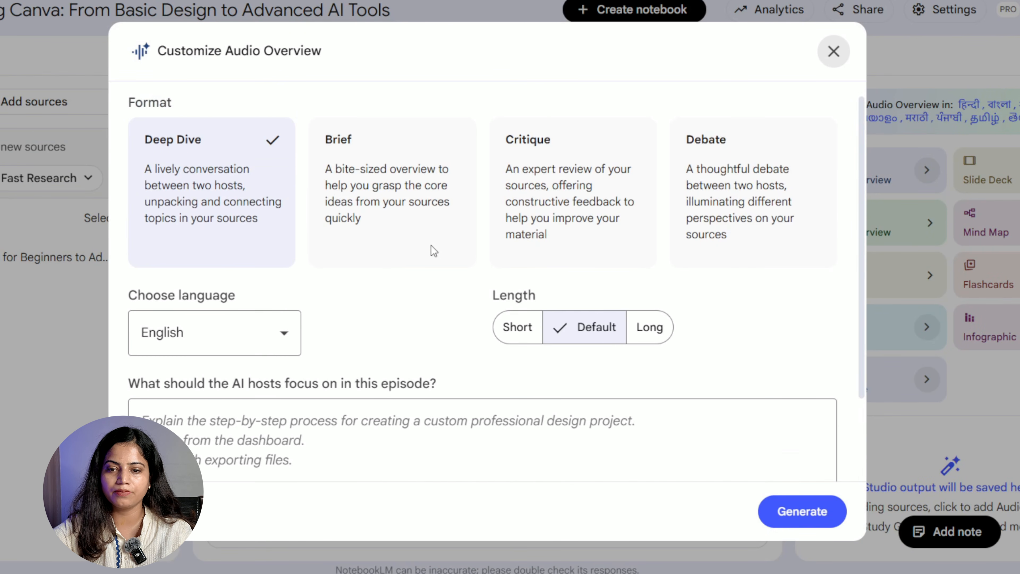
left_click(392, 202)
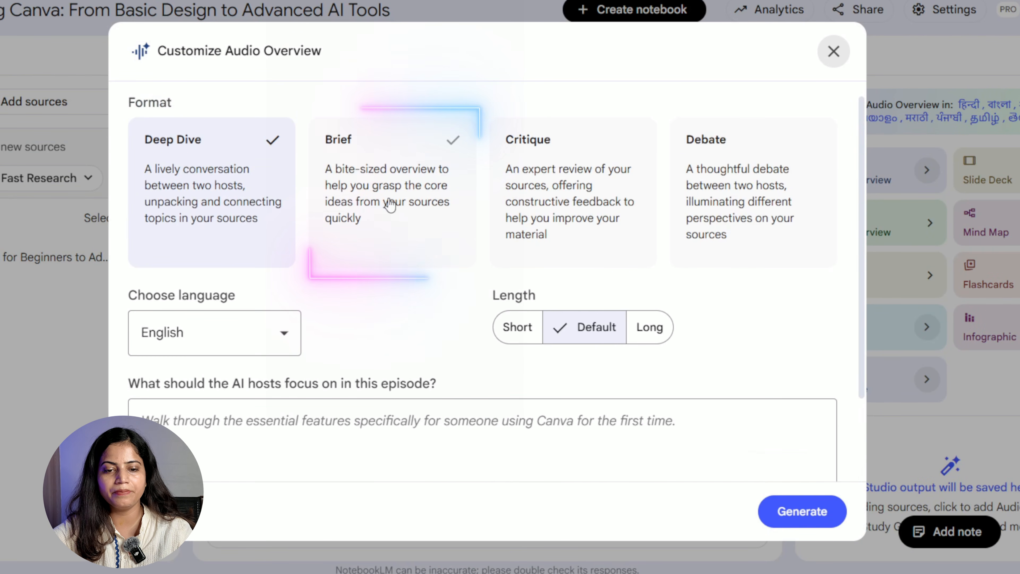
Set the episode focus to the Beginner Quick Start suggestion, "Explain the essential steps for a beginner to create their first design."
scroll(364, 386, "down", 1)
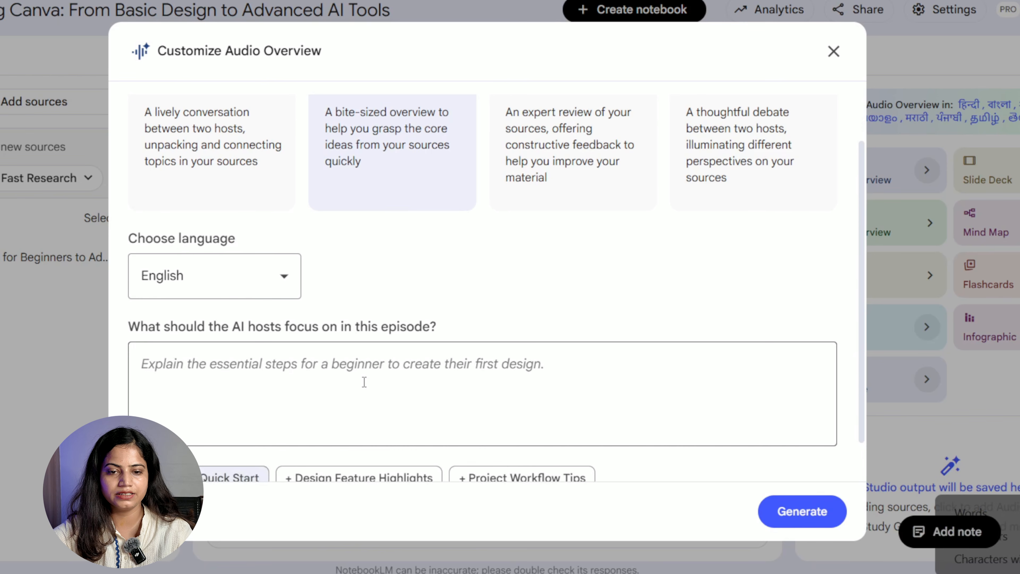
scroll(409, 376, "down", 1)
left_click(324, 440)
left_click(499, 430)
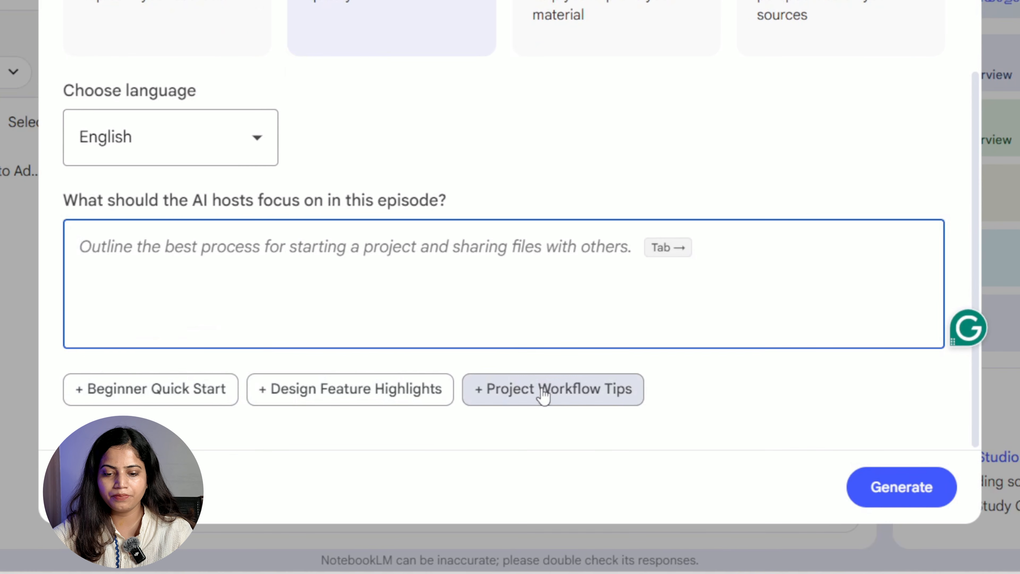
left_click(265, 382)
left_click(196, 387)
key("Tab")
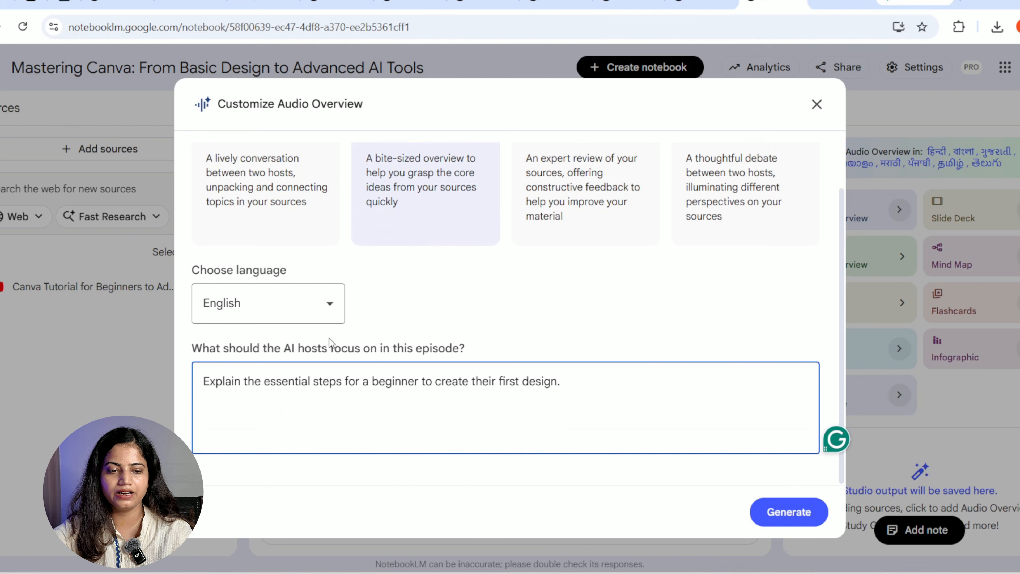
Look at the languages offered for the Audio Overview and keep English
scroll(224, 295, "down", 1)
left_click(333, 266)
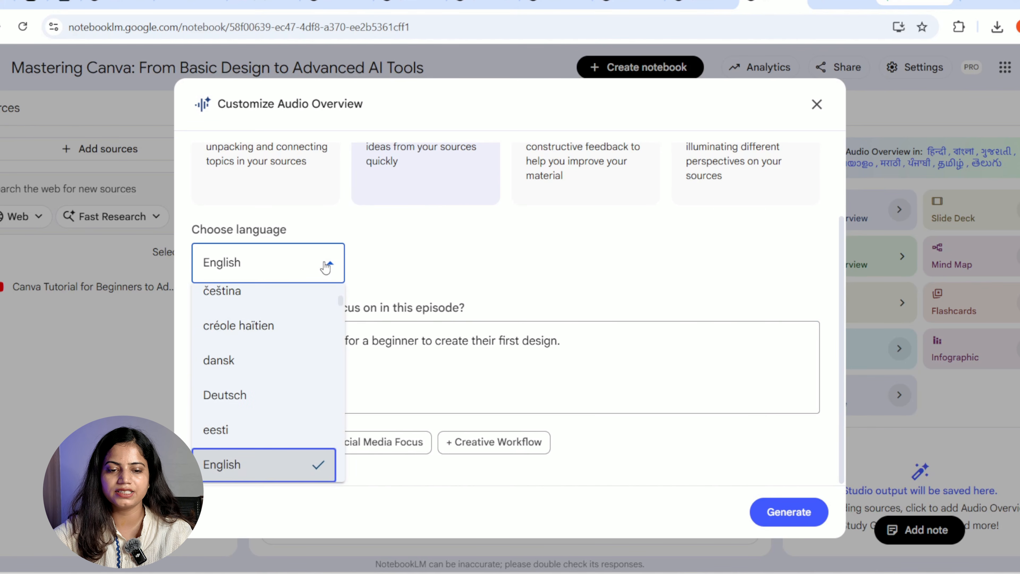
left_click(325, 266)
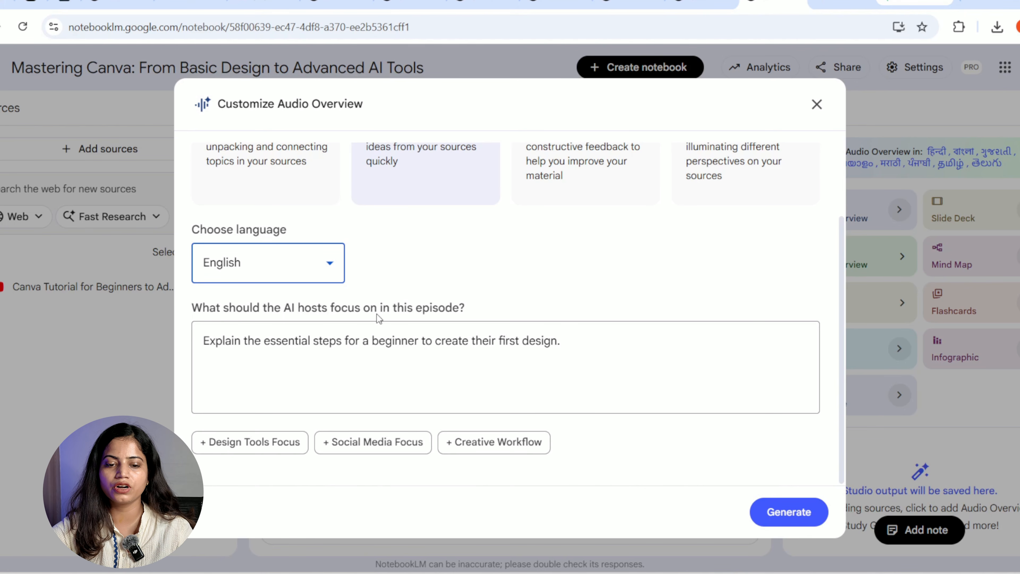
Add the suggested Design Tools Focus to the episode focus text and generate the Audio Overview
left_click(401, 367)
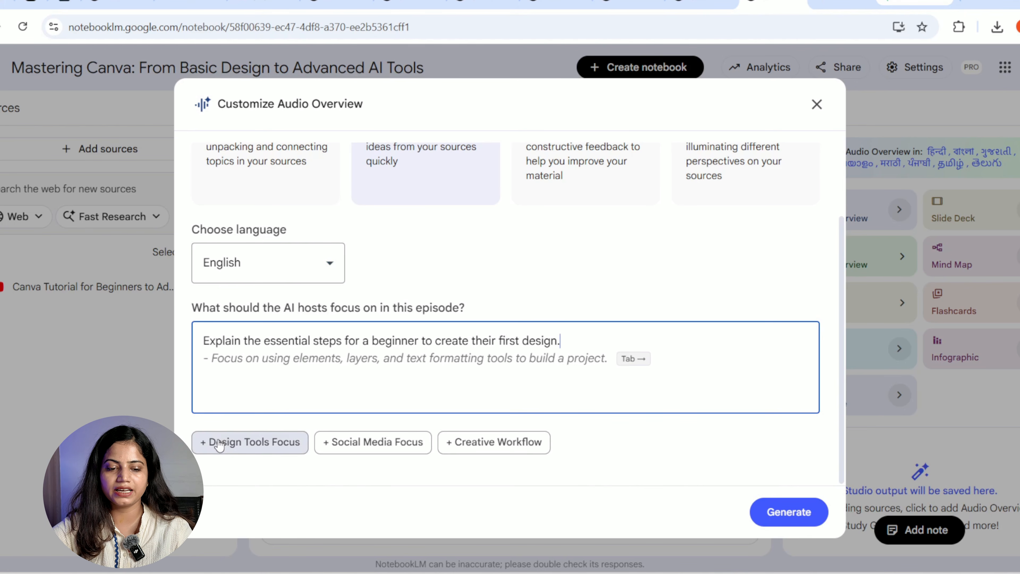
left_click(250, 442)
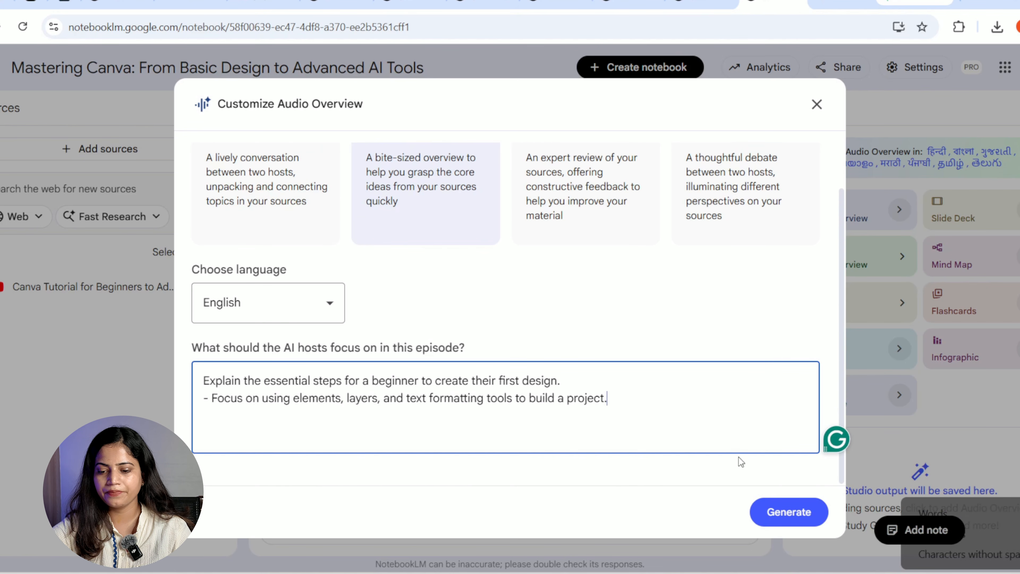
left_click(804, 514)
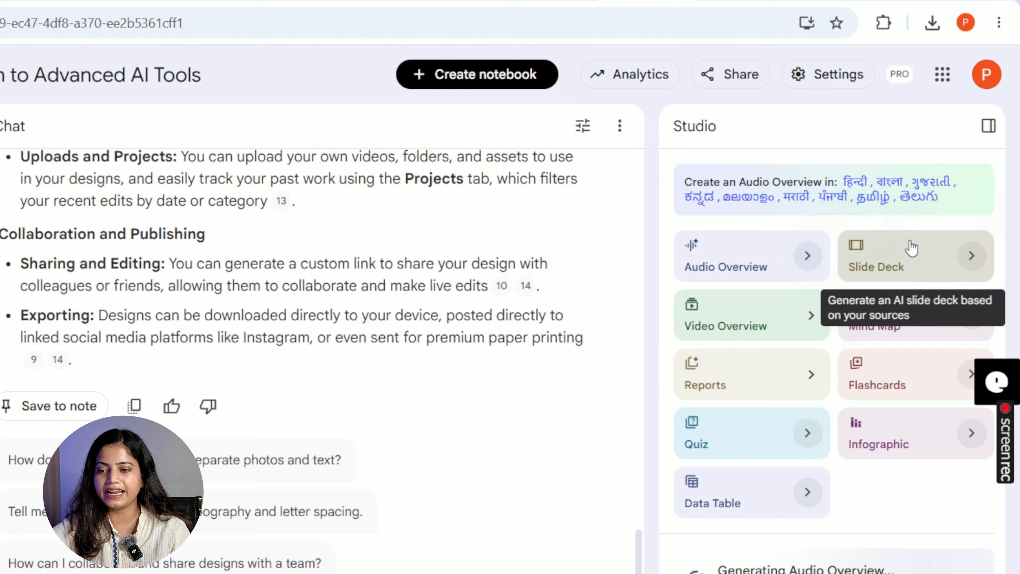
Open NotebookLM in a new browser tab and create another new notebook
left_click(911, 247)
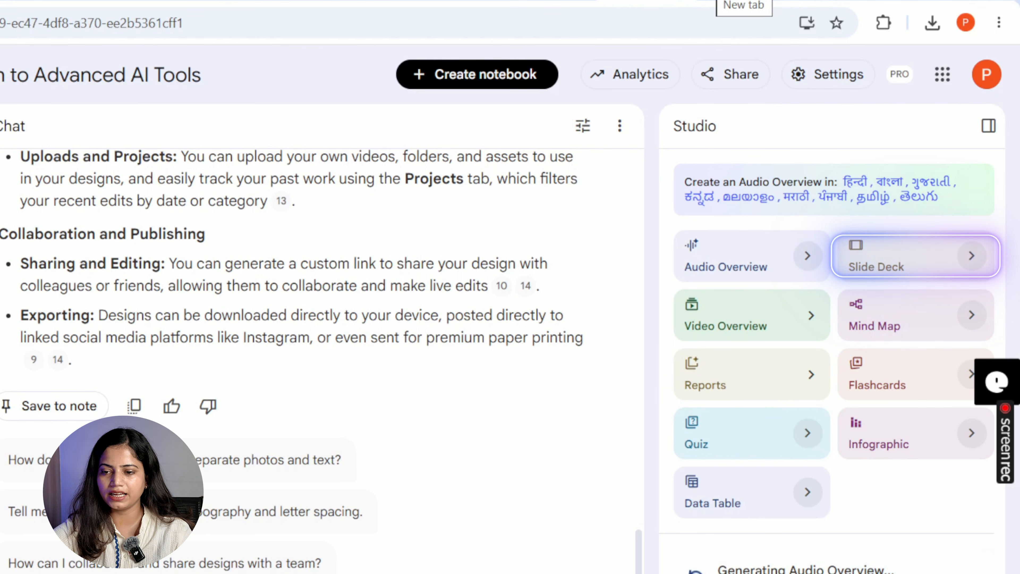
left_click(710, 1)
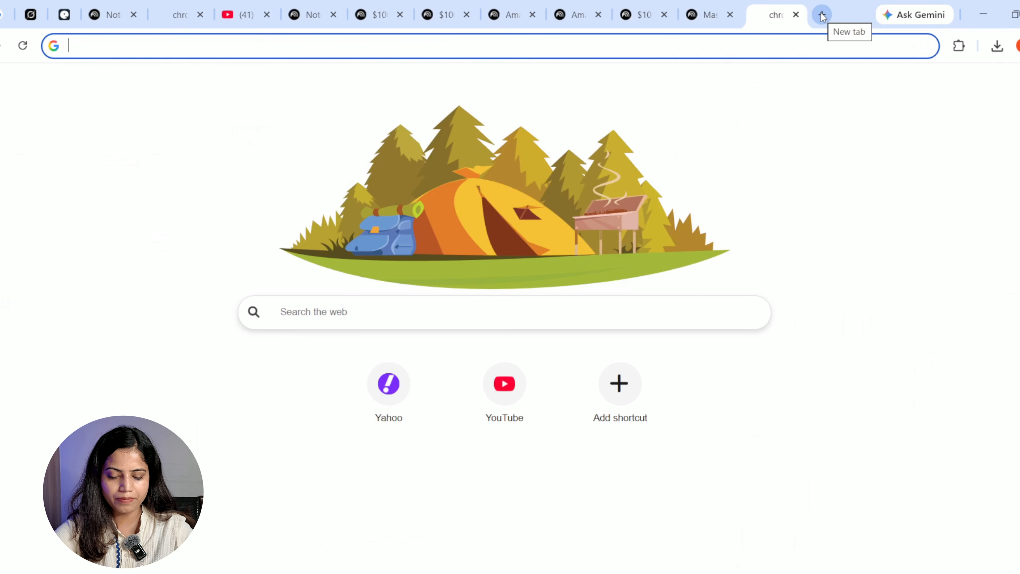
type("noo")
key("BackSpace")
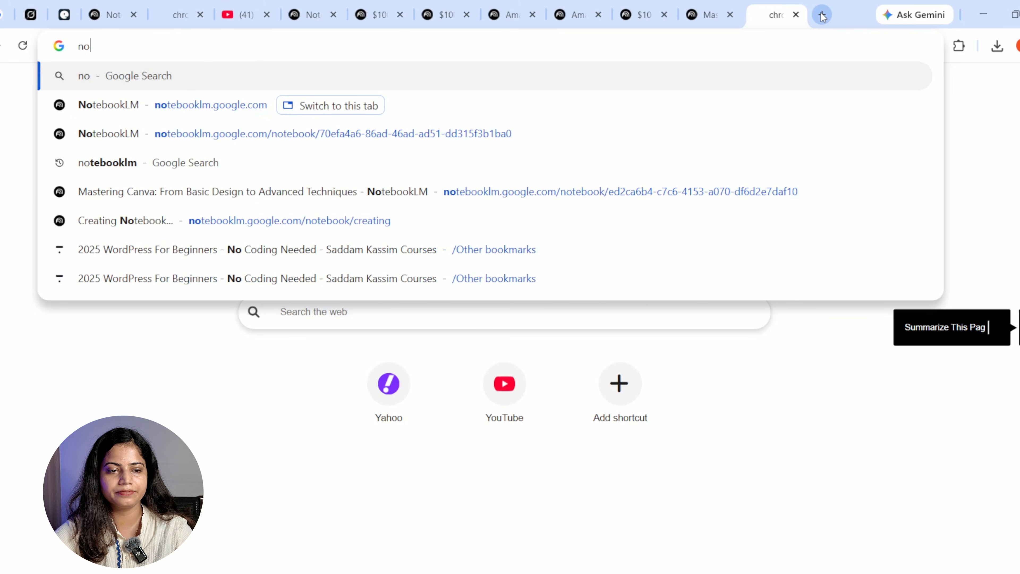
left_click(868, 105)
left_click(886, 135)
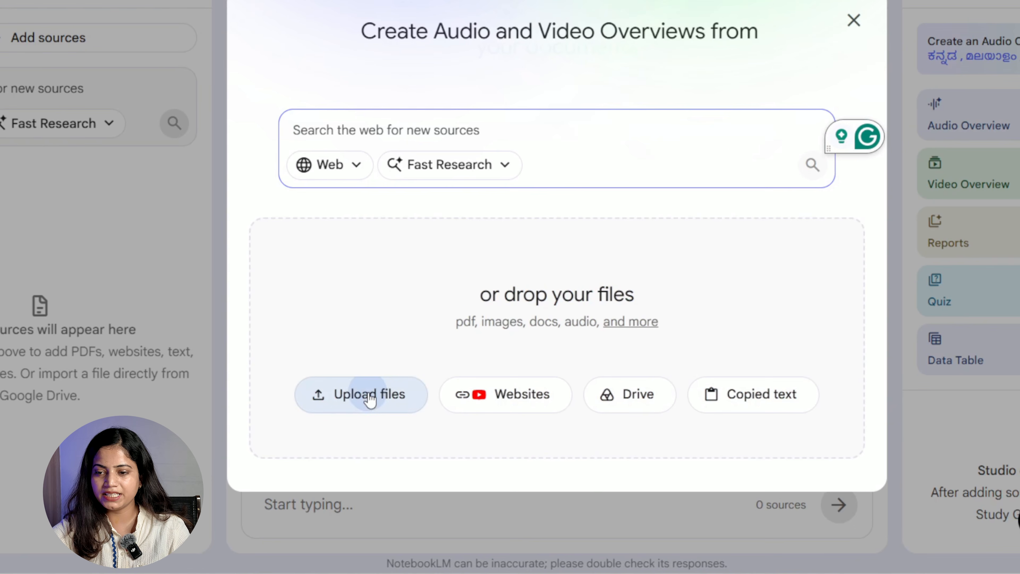
Upload the 100M LEADS PDF from the BOOK folder as the new notebook's source
left_click(366, 419)
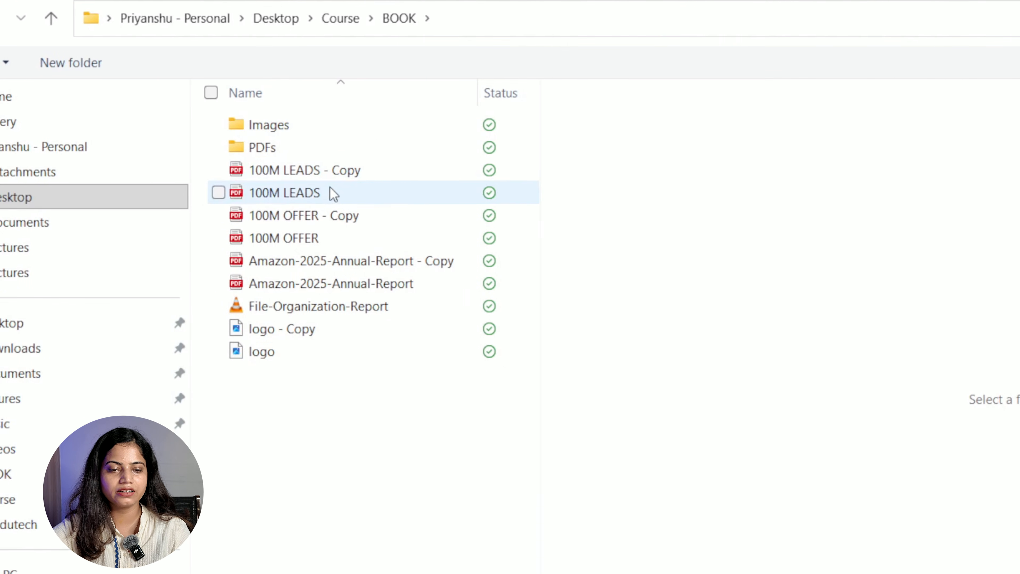
left_click(286, 173)
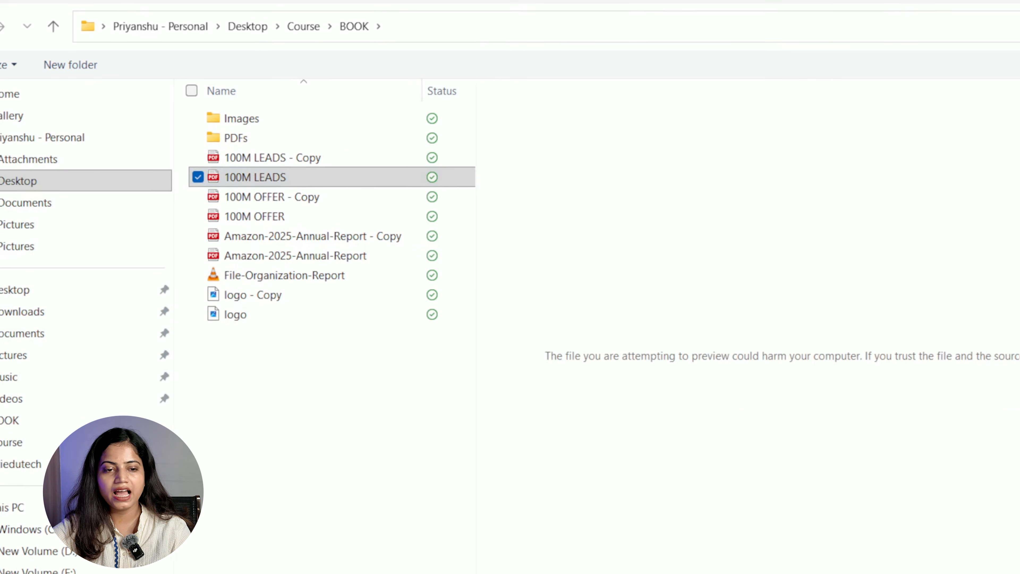
left_click(939, 556)
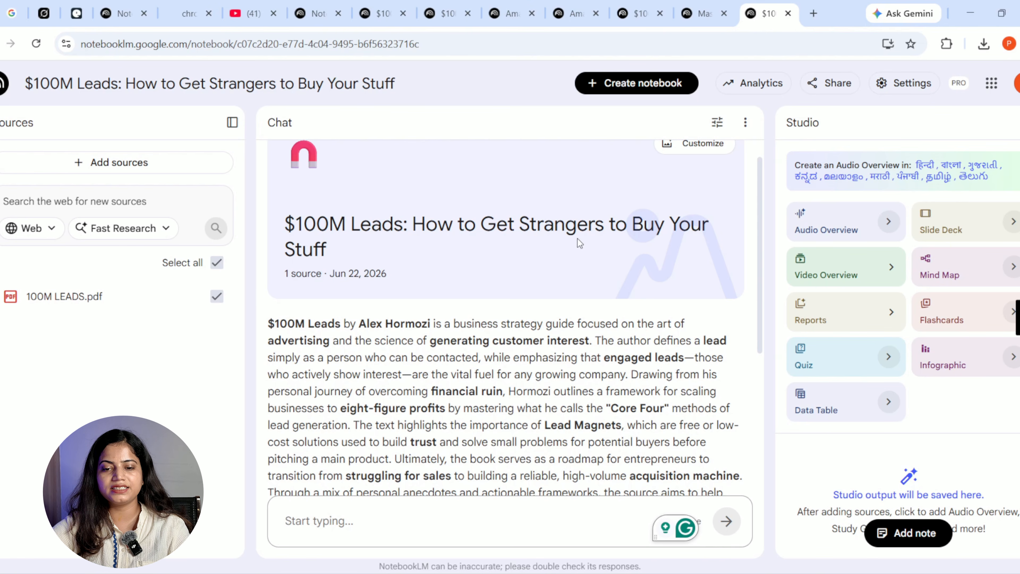
Read the $100M Leads notebook's title and summary, and start customizing a slide deck in the Presenter Slides format
scroll(522, 290, "down", 5)
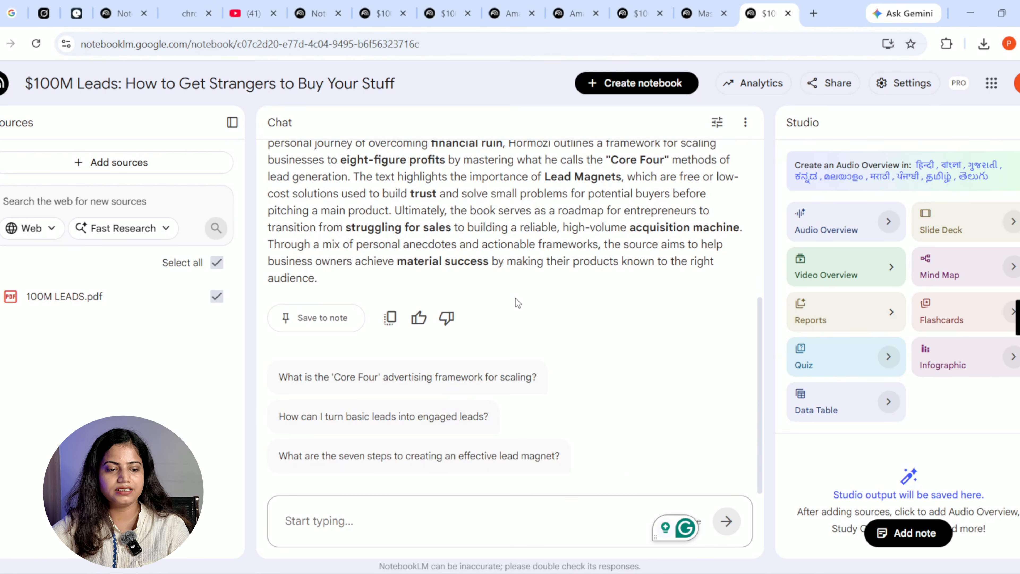
scroll(516, 299, "up", 5)
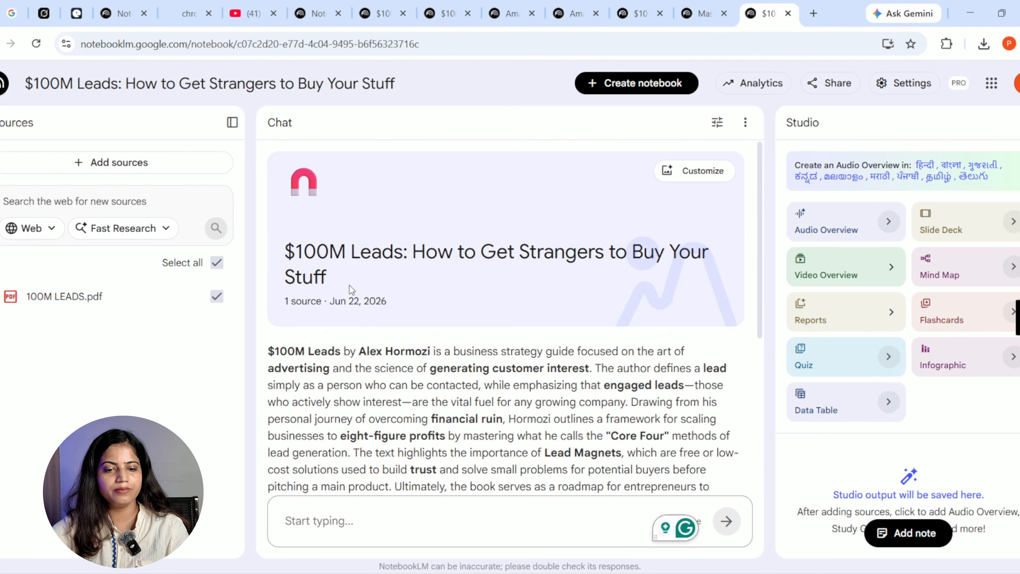
left_click_drag(283, 243, 332, 275)
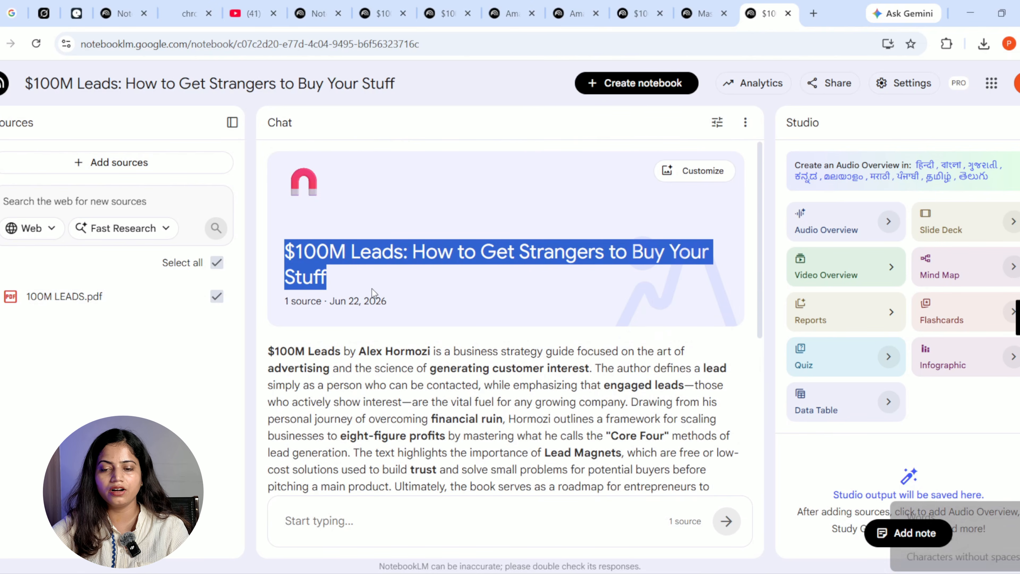
scroll(477, 336, "down", 2)
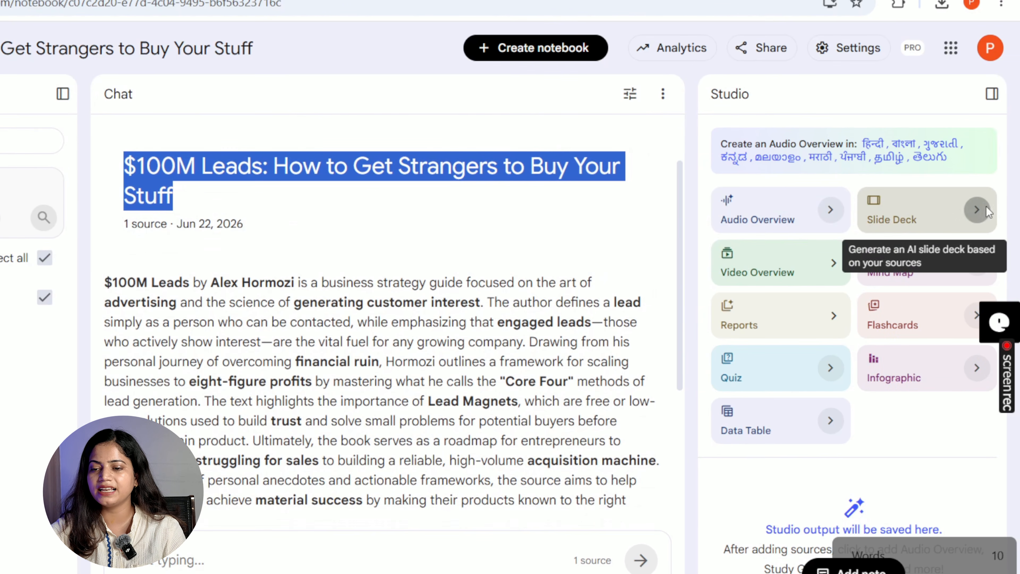
left_click(986, 206)
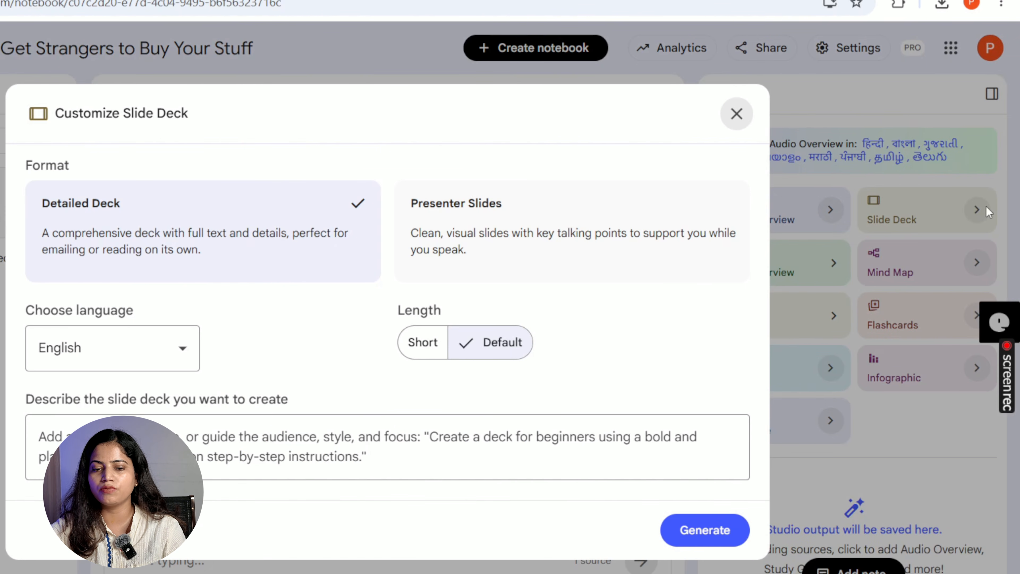
left_click(525, 255)
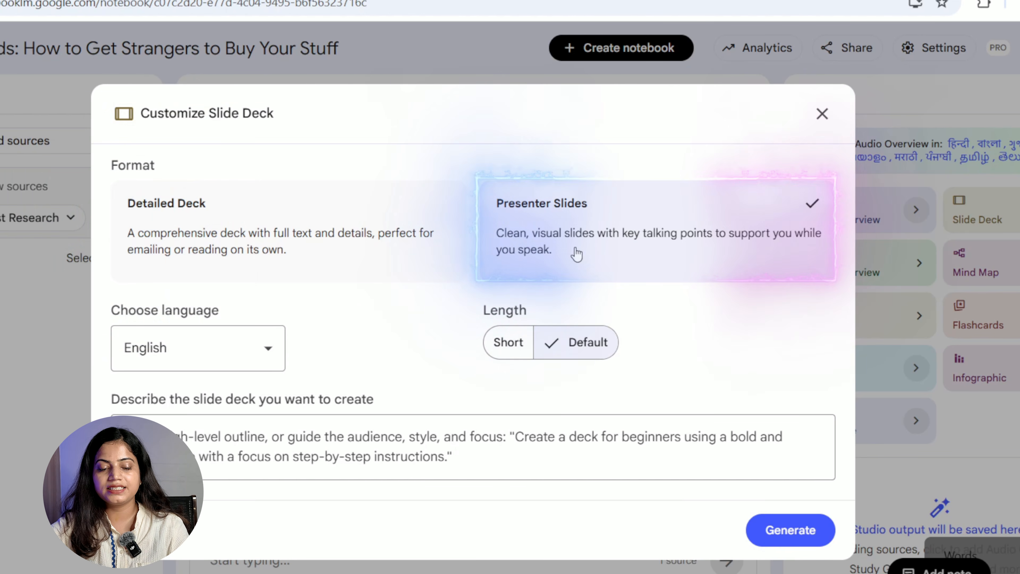
Keep English as the slide deck's language and Default as its length, and generate the Presenter Slides deck
left_click(277, 360)
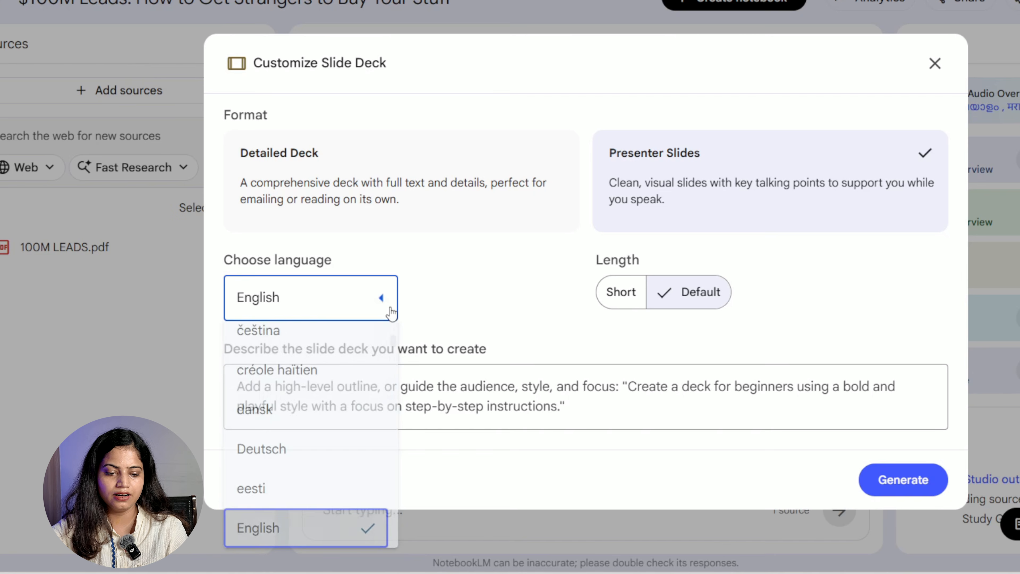
left_click(392, 313)
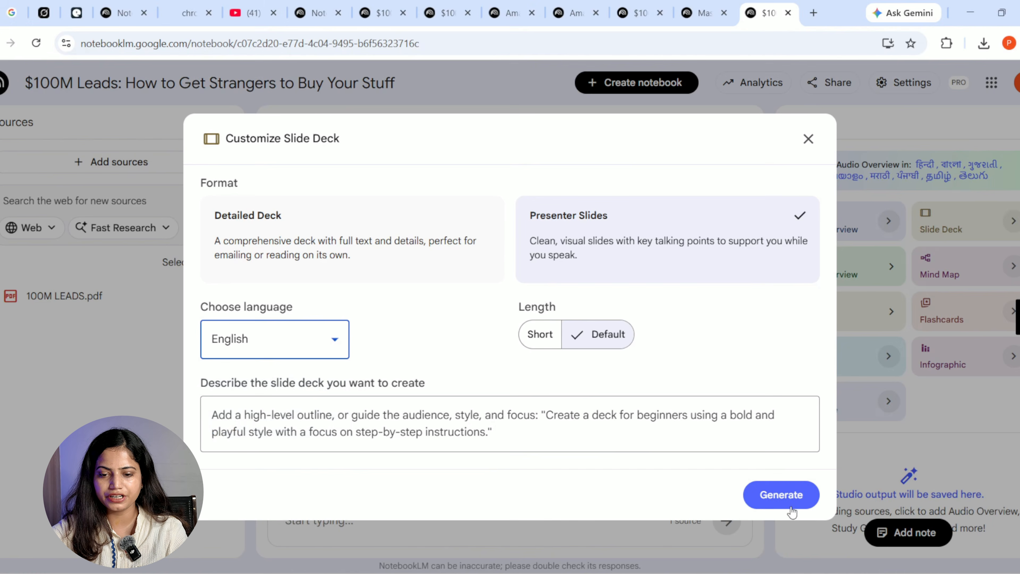
left_click(790, 506)
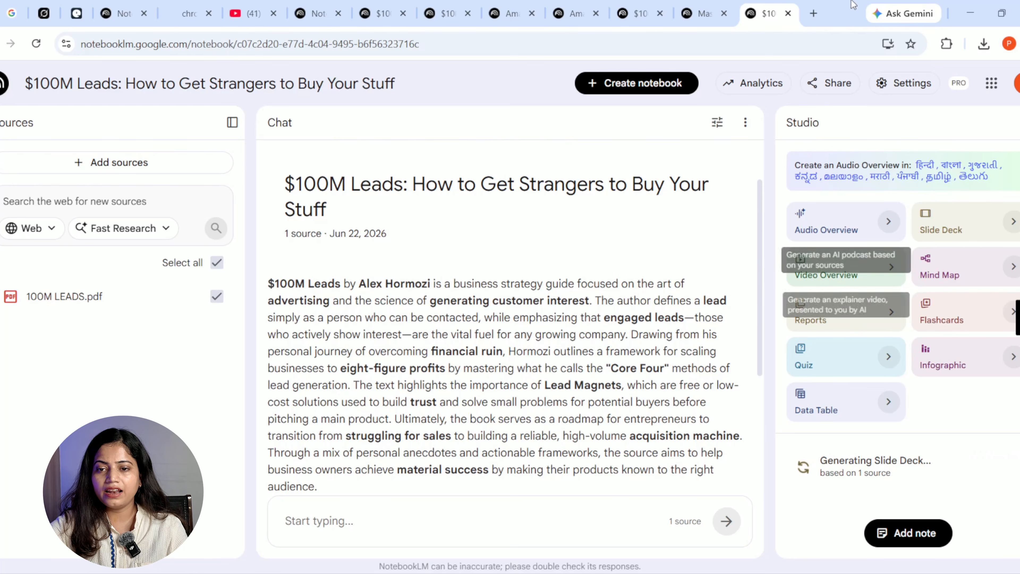
Open notebooklm.google.com in a new browser tab and create a new notebook for the YouTube video
left_click(813, 14)
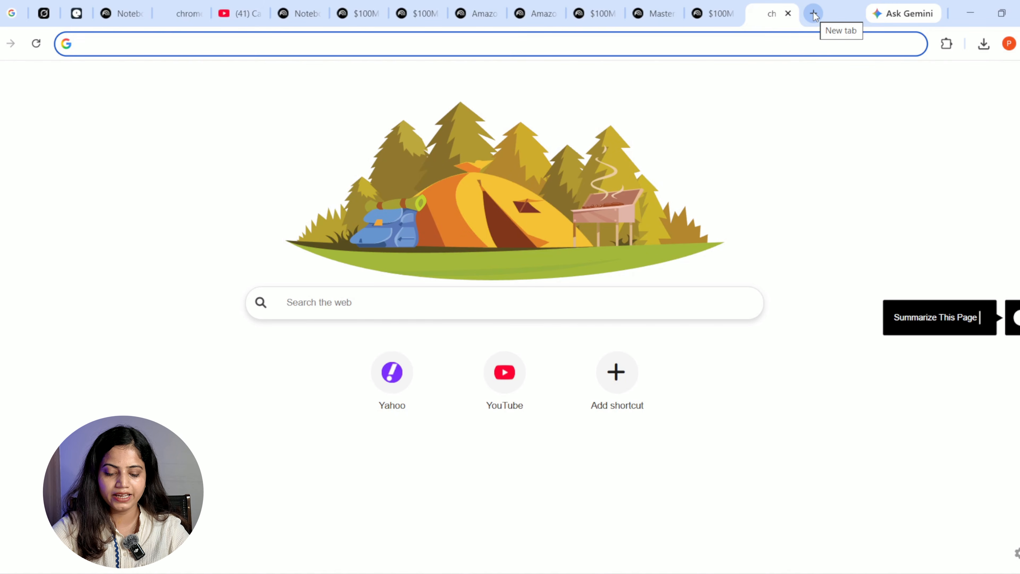
type("notebooklm.google.com")
key("Return")
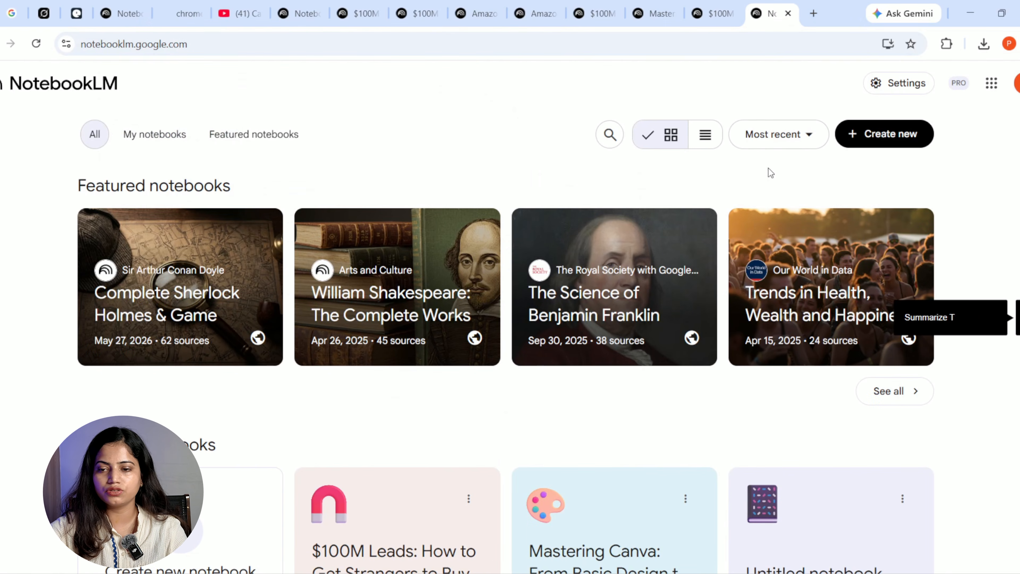
left_click(877, 135)
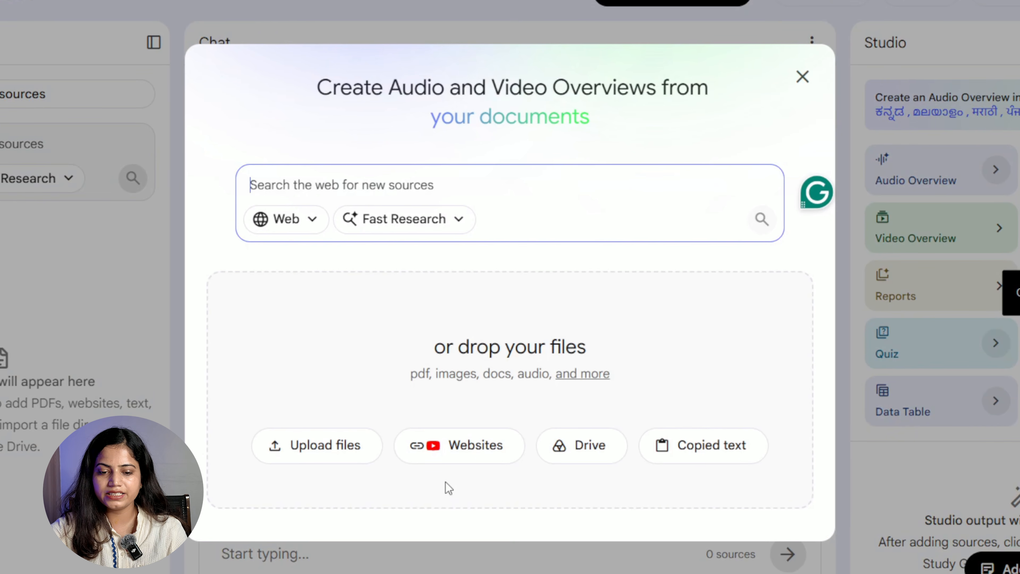
left_click(424, 449)
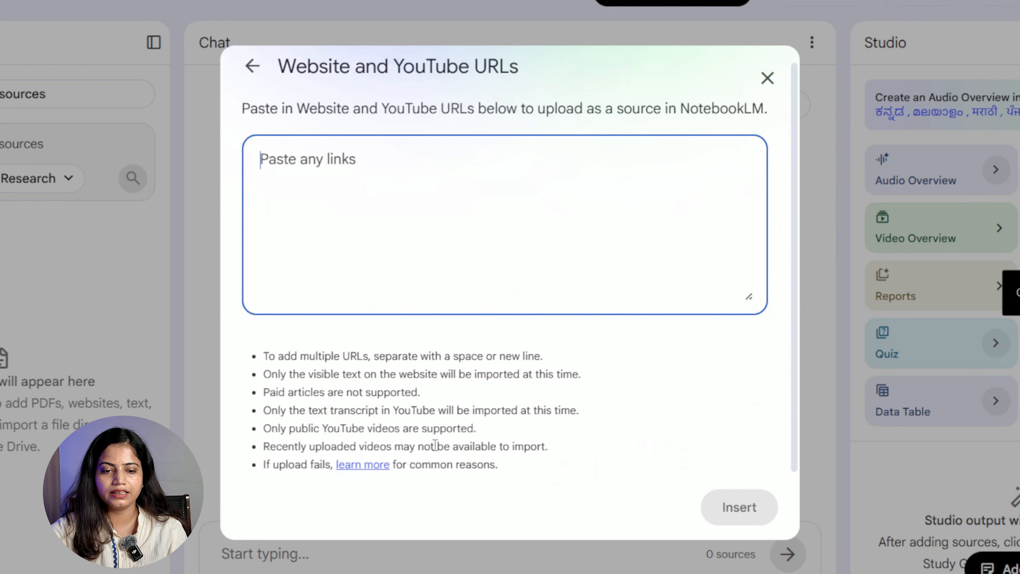
type("https://youtu.be/Ymx9TKeueyU?si=-86l13XMhrEV5bTD")
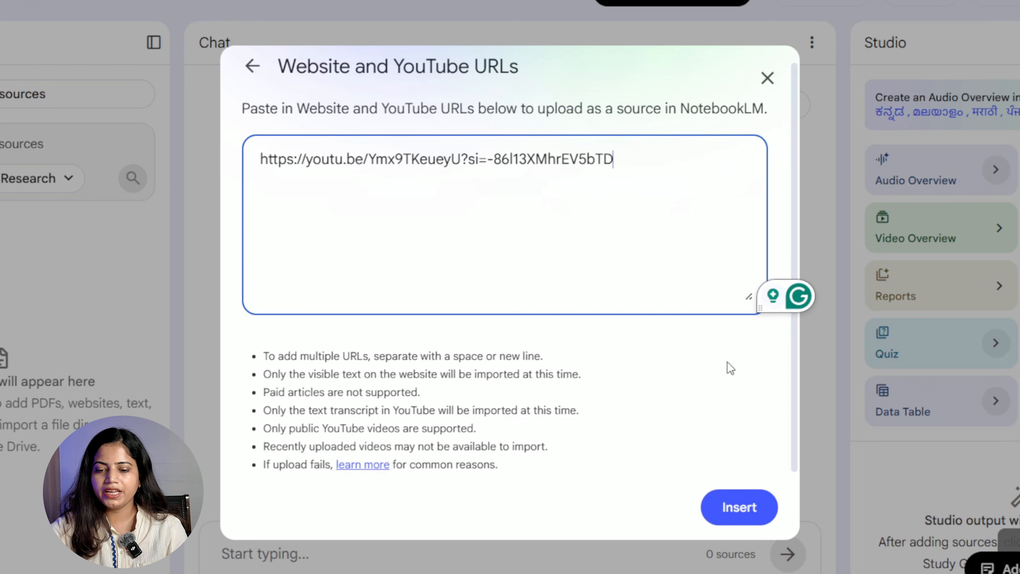
left_click(743, 507)
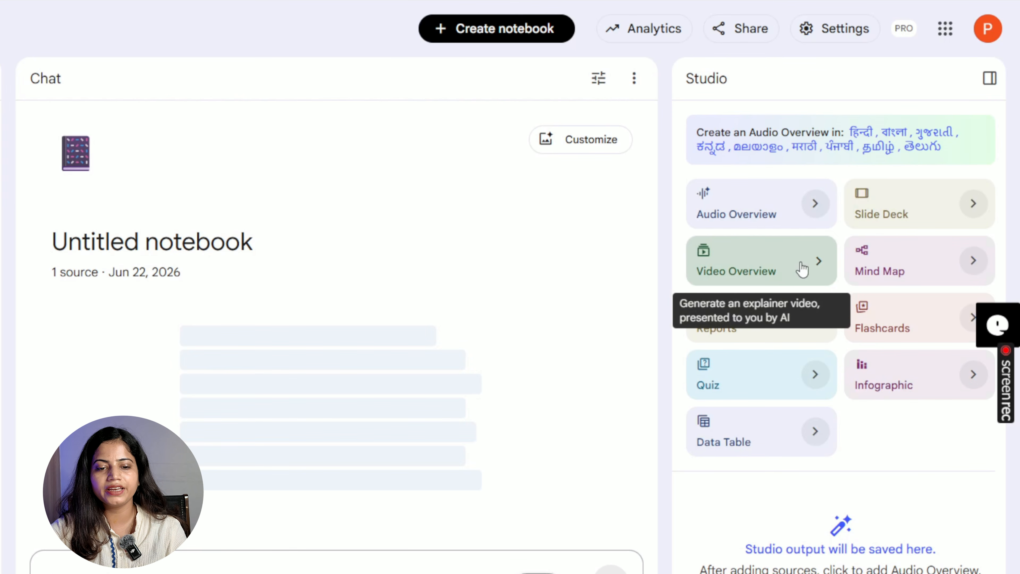
Generate a Cinematic Video Overview customized with the suggested prompt "Explain how to start a new design and customize page sizes."
left_click(818, 262)
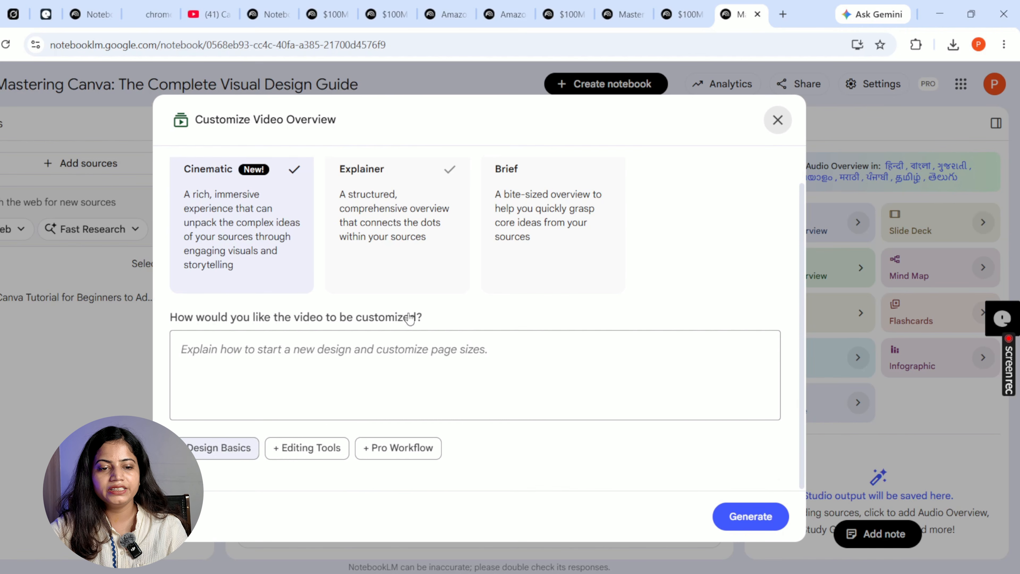
left_click(777, 121)
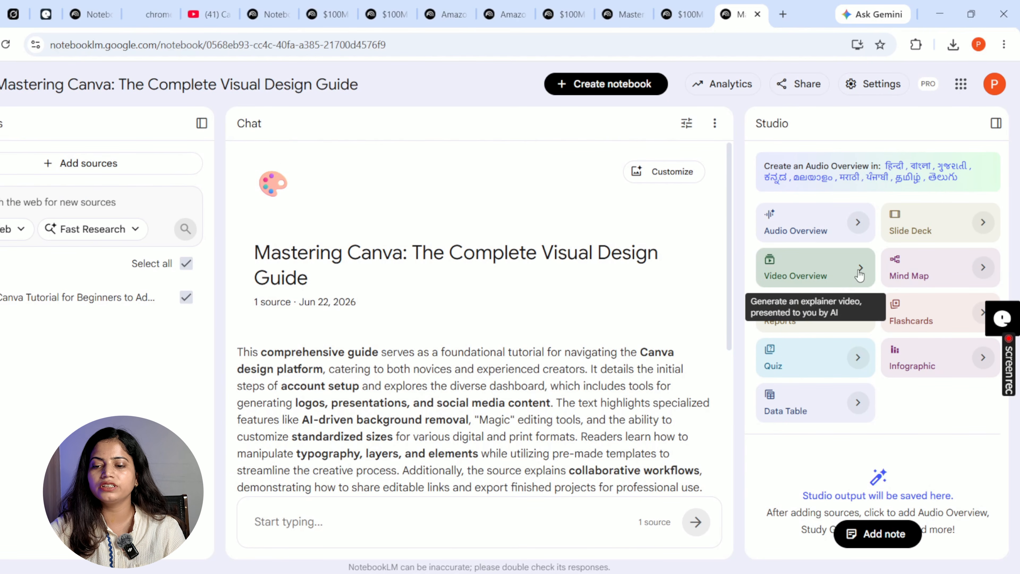
left_click(862, 270)
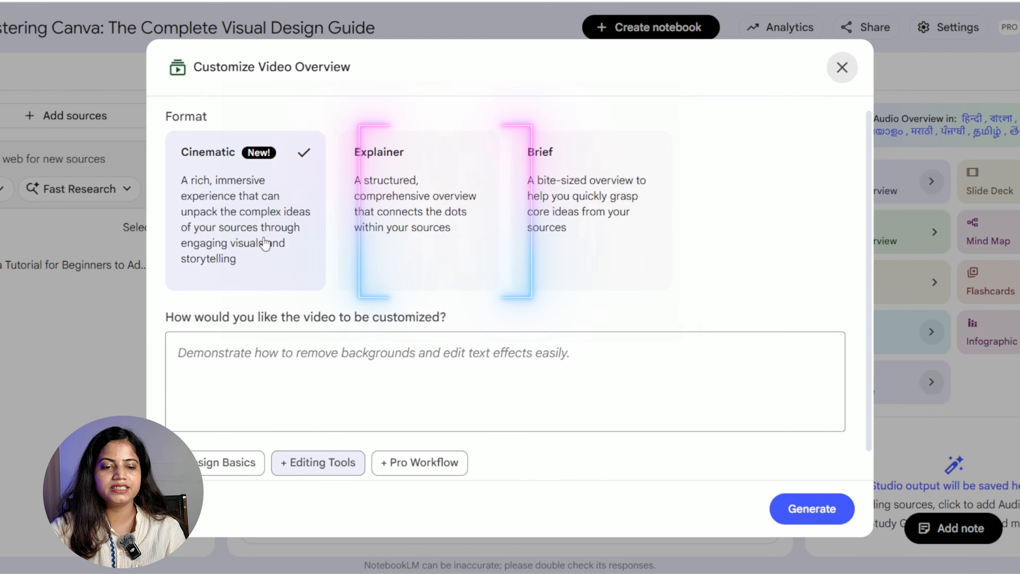
left_click(282, 398)
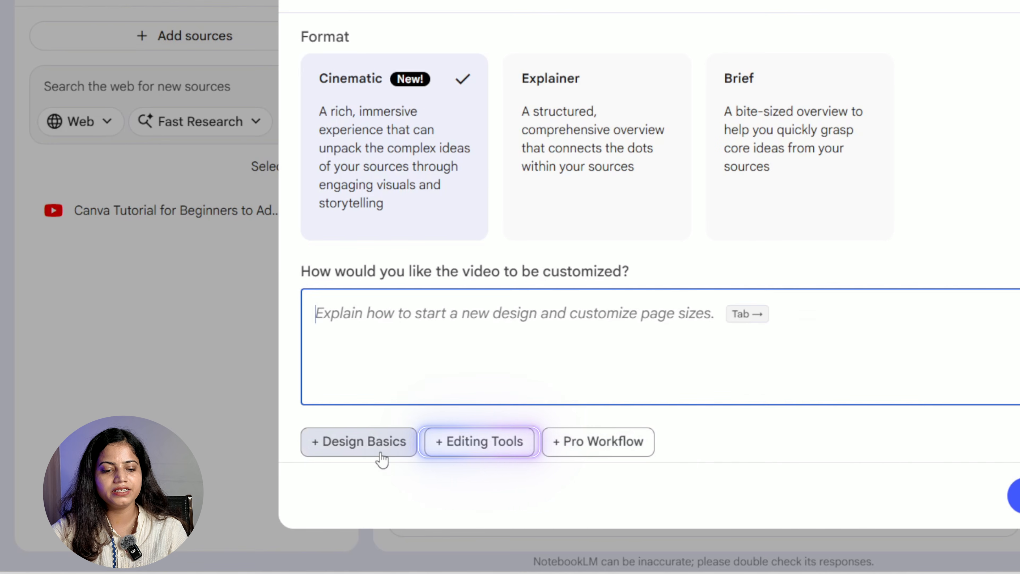
key("Tab")
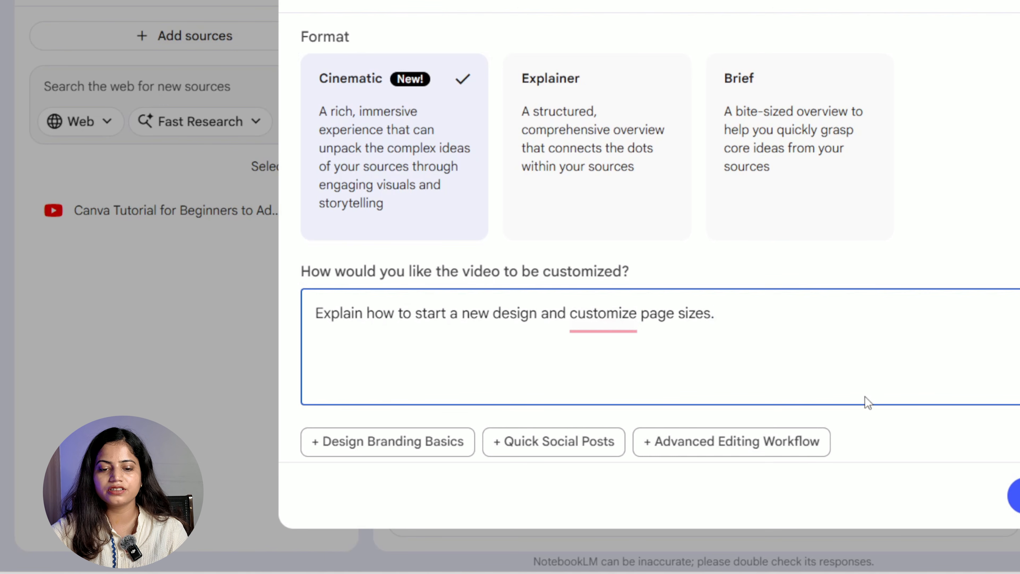
left_click(1016, 496)
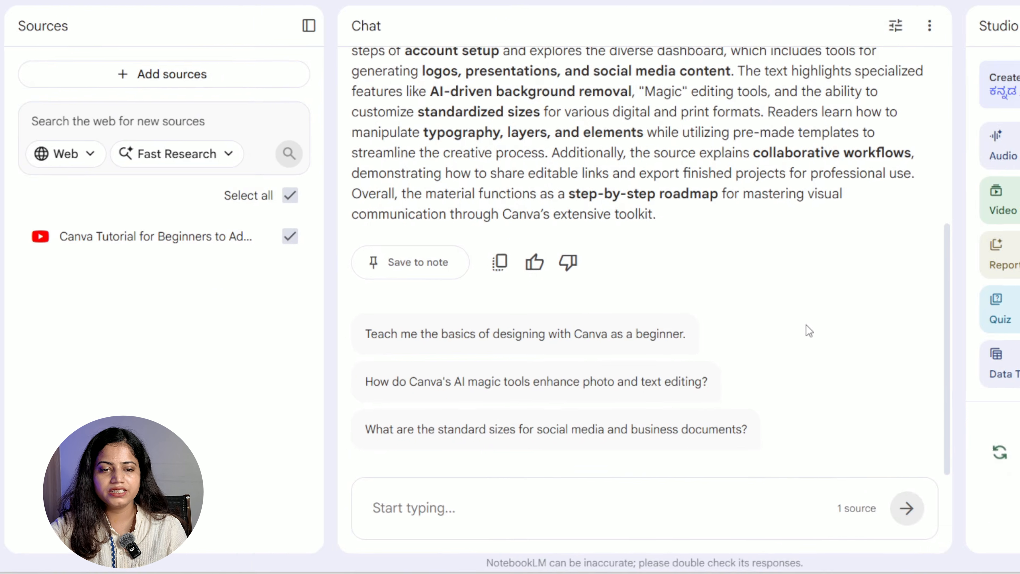
Check the generation progress of the slide deck, Audio Overview and Video Overview across the open notebooks
scroll(589, 206, "up", 5)
scroll(526, 434, "down", 5)
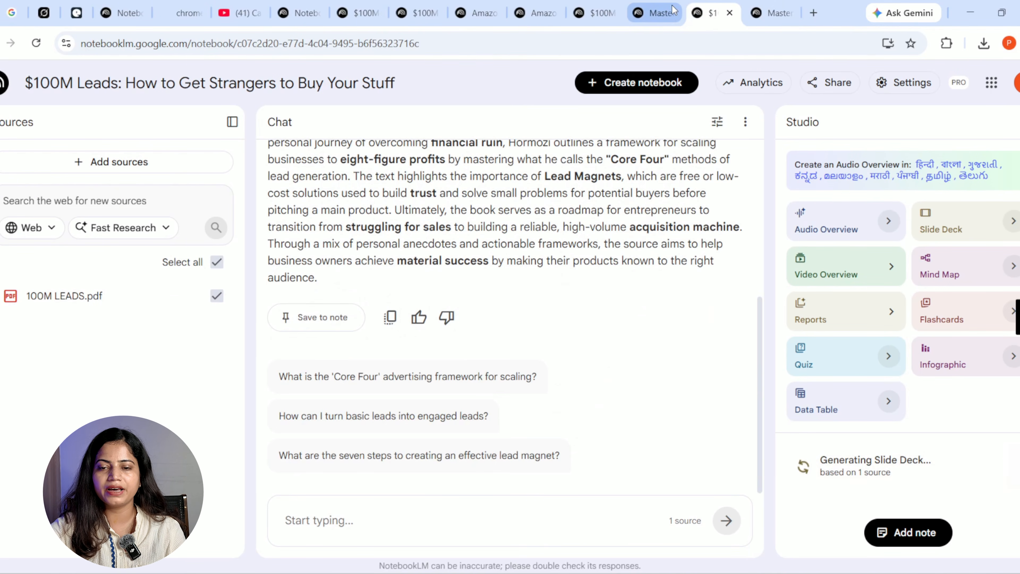
left_click(675, 6)
scroll(653, 403, "up", 13)
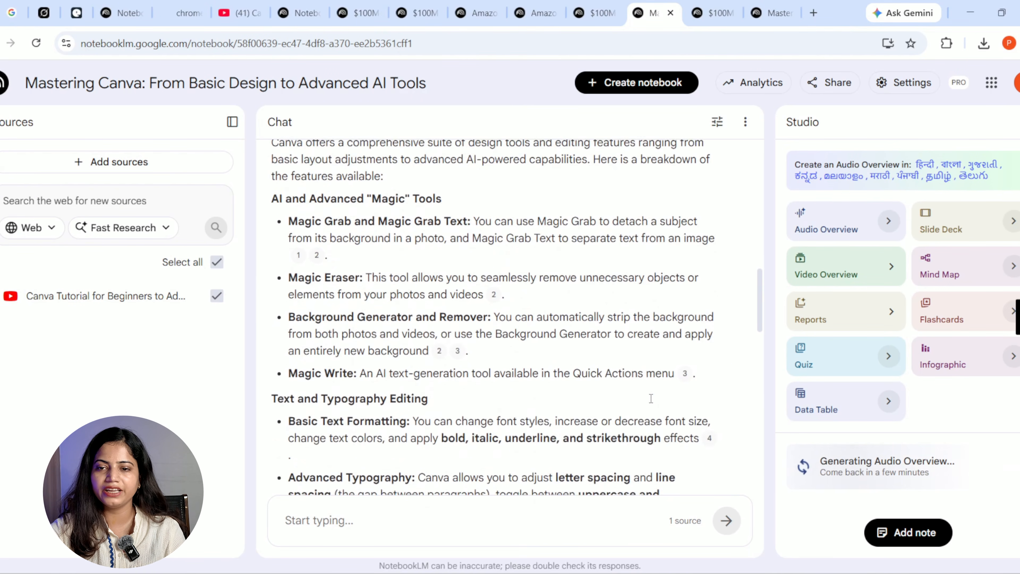
left_click(793, 5)
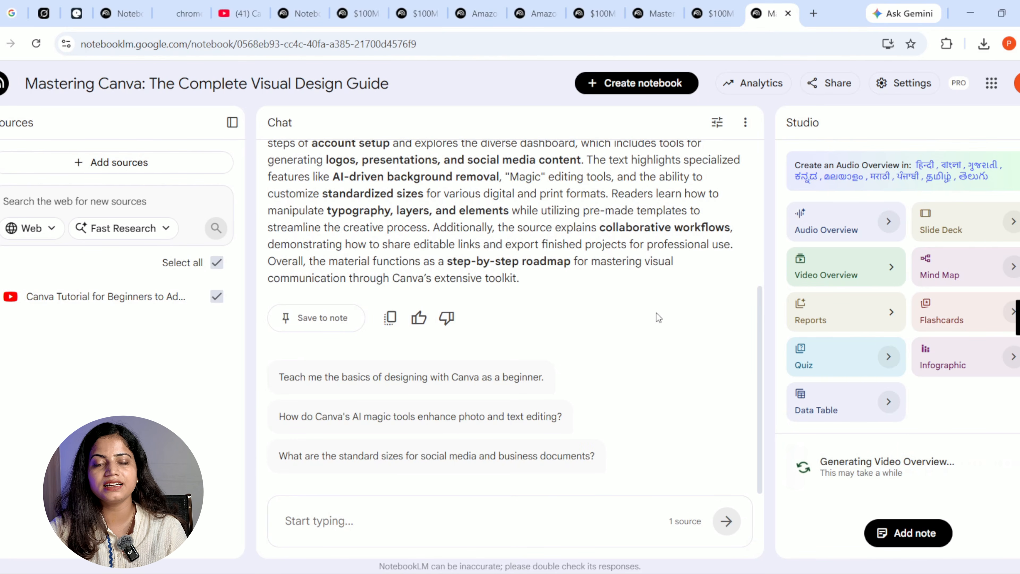
Open notebooklm.google.com in another new browser tab and create a further notebook
left_click(814, 13)
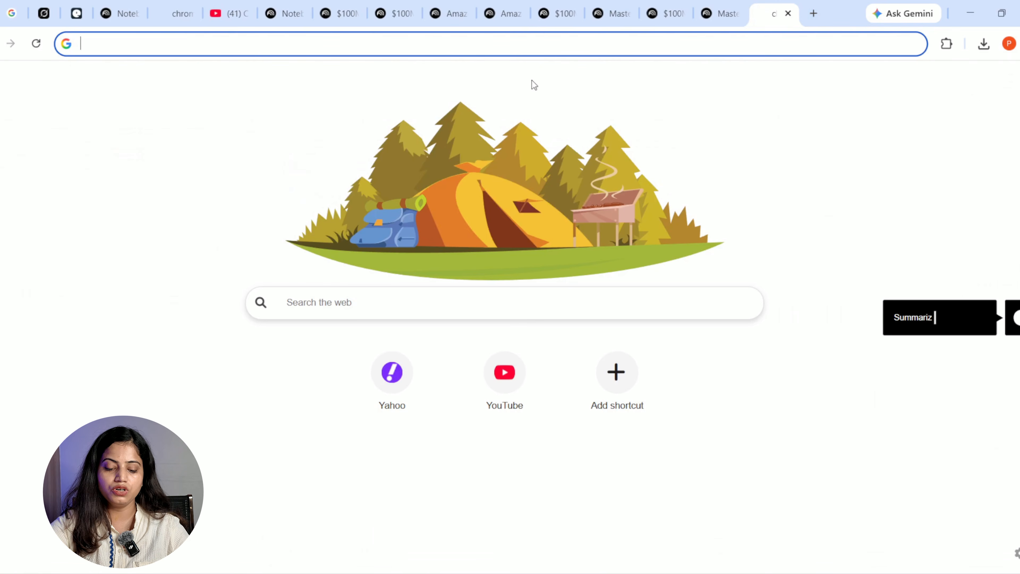
type("notebooklm.google.com")
key("Return")
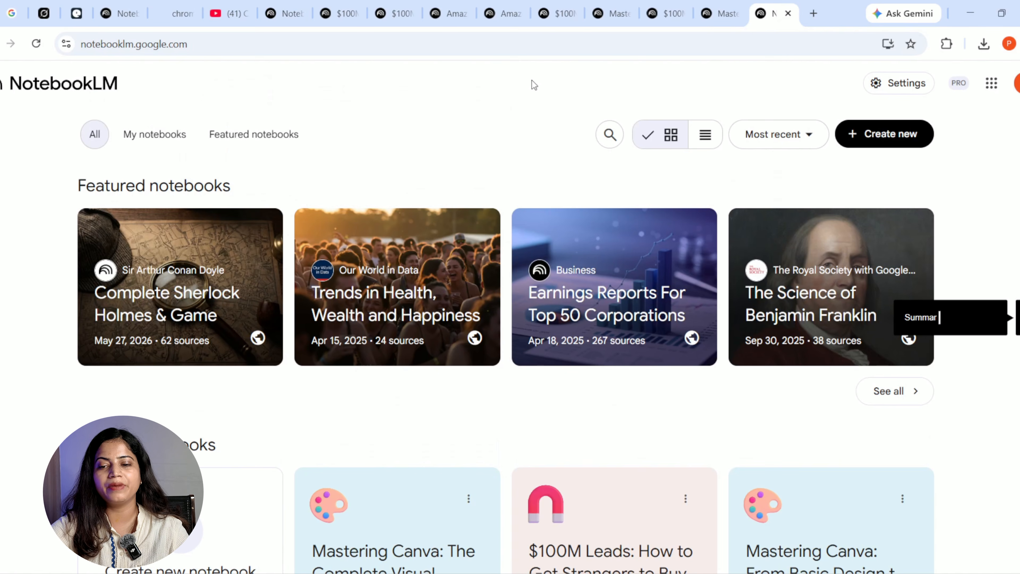
left_click(859, 135)
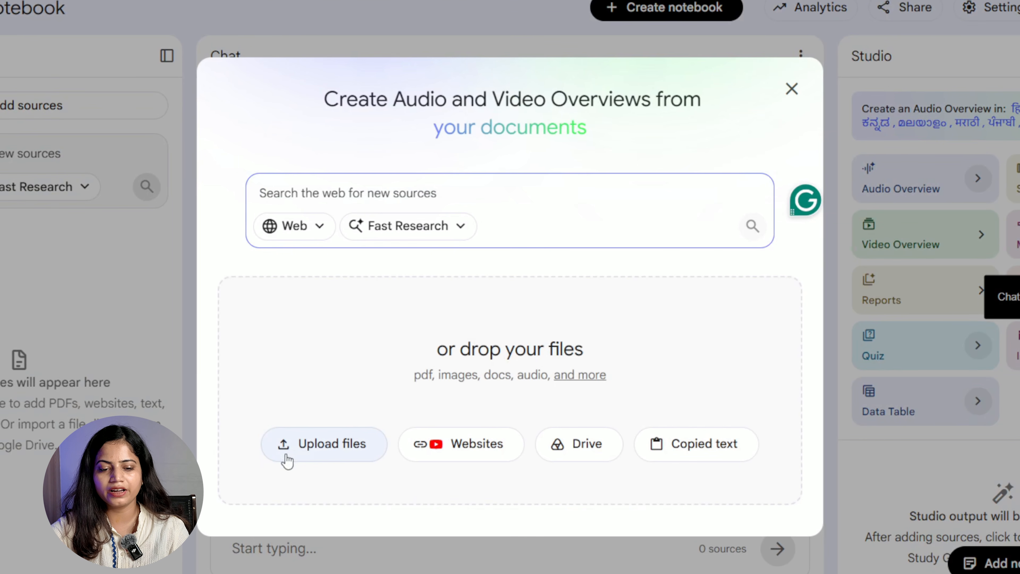
Upload the 100M LEADS PDF from the BOOK folder as the notebook's source
left_click(286, 461)
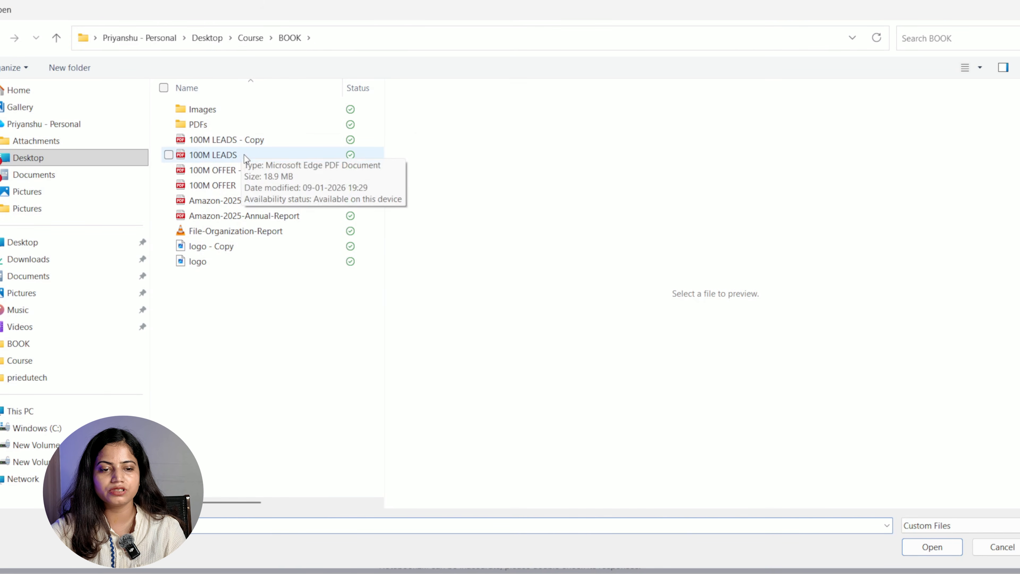
left_click(243, 154)
left_click(942, 540)
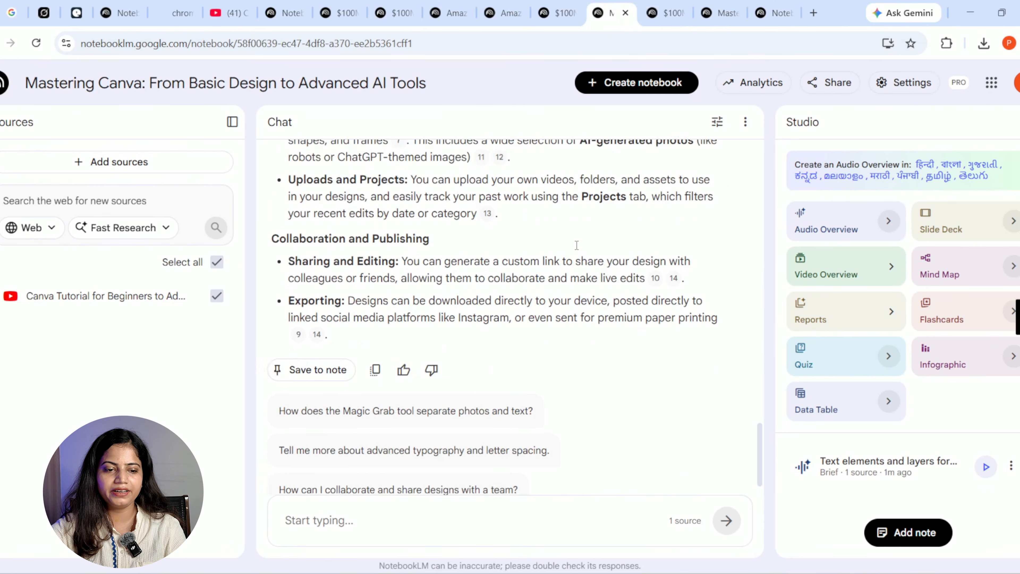
Play the Audio Overview in the Mastering Canva: From Basic Design to Advanced AI Tools notebook, skip ahead in it, and close the player
scroll(576, 245, "up", 15)
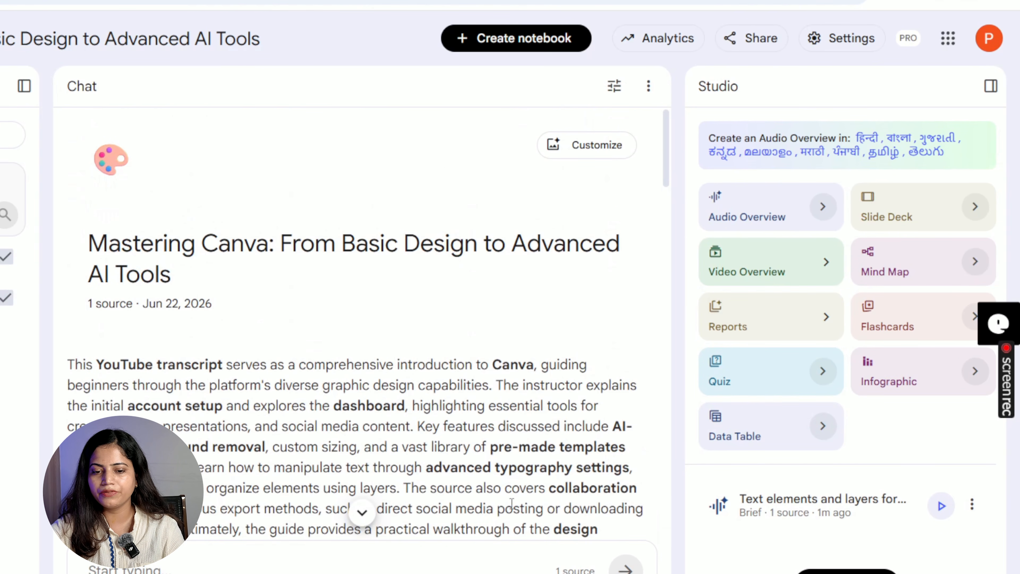
scroll(511, 502, "down", 15)
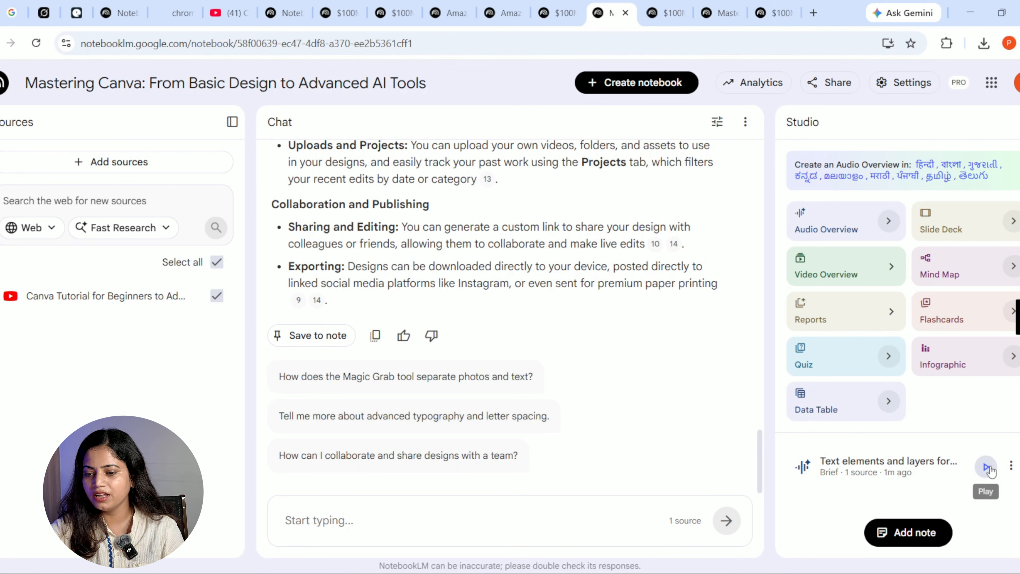
left_click(987, 467)
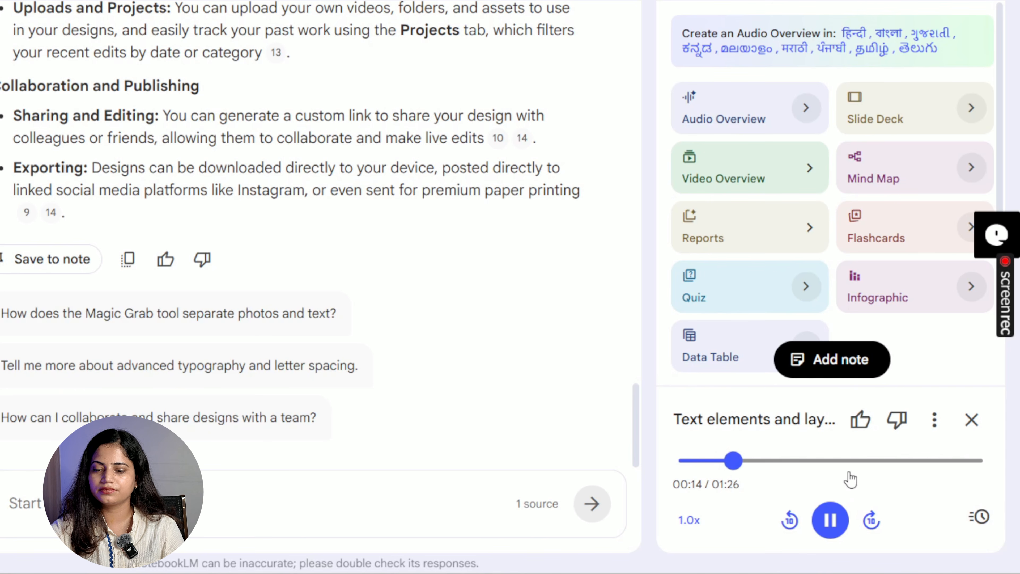
left_click_drag(782, 468, 852, 460)
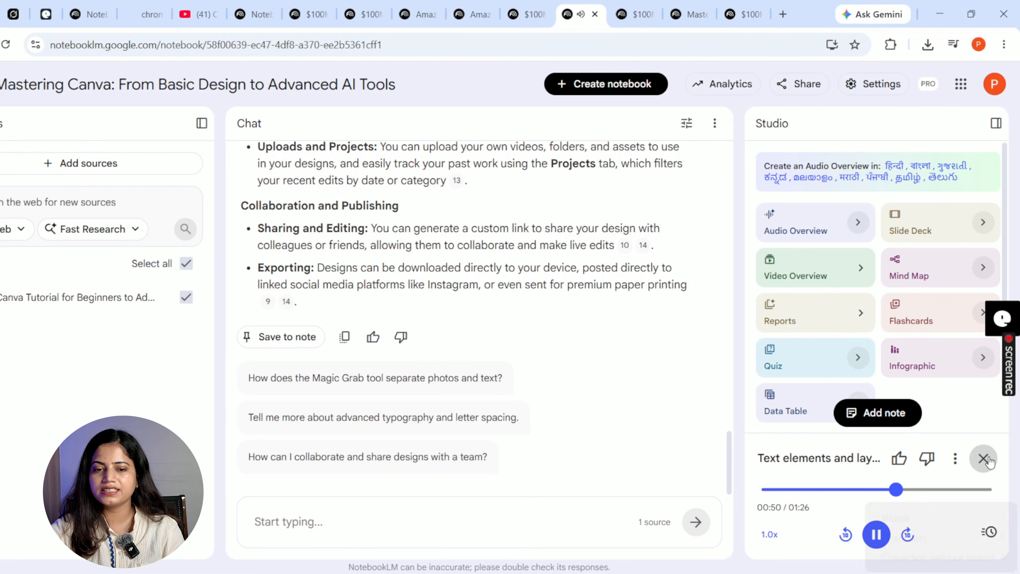
left_click(985, 458)
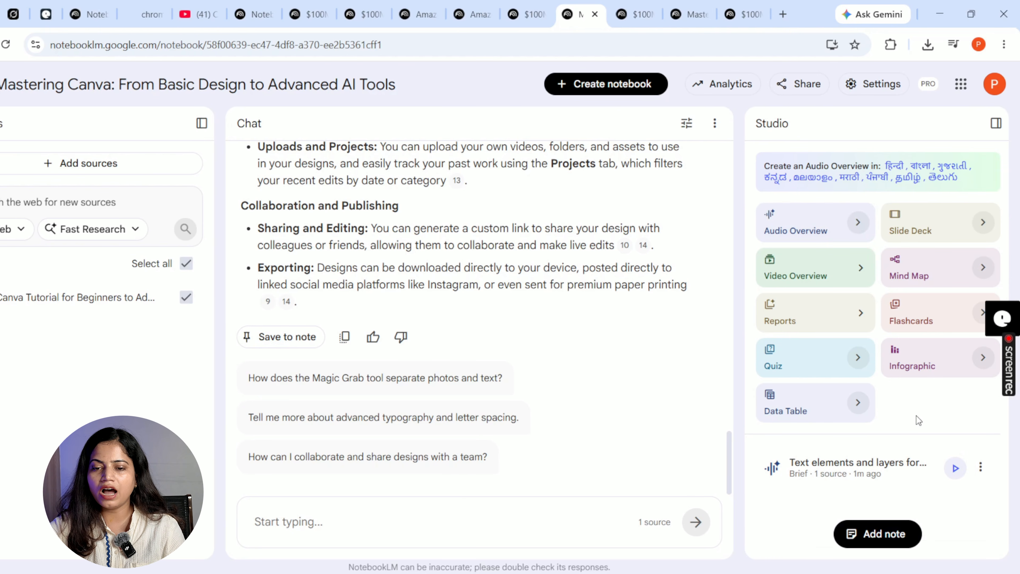
Check the slide deck's progress in the $100M Leads notebook and the Video Overview's in the Mastering Canva: The Complete Visual Design Guide notebook
scroll(608, 392, "up", 6)
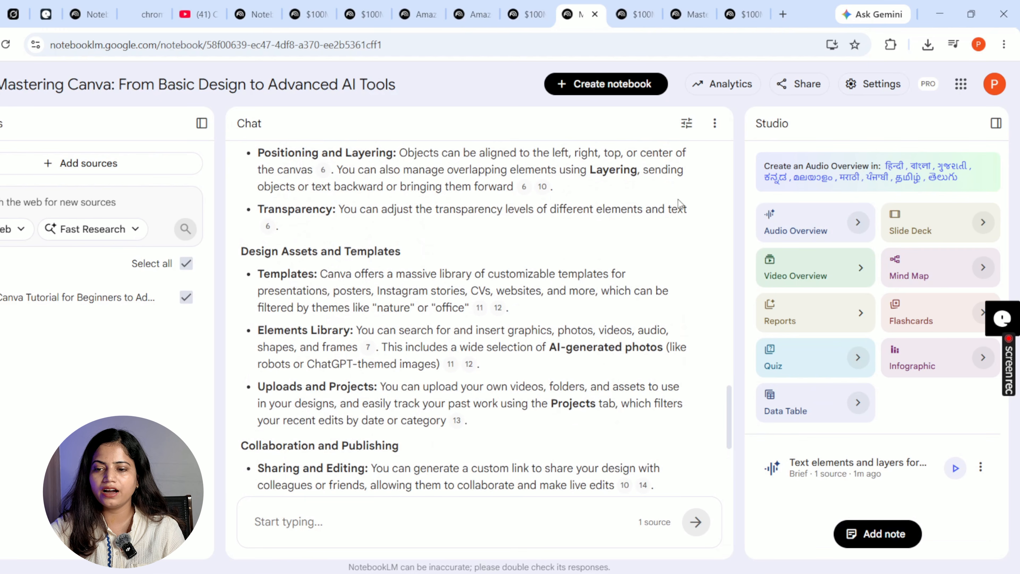
left_click(636, 15)
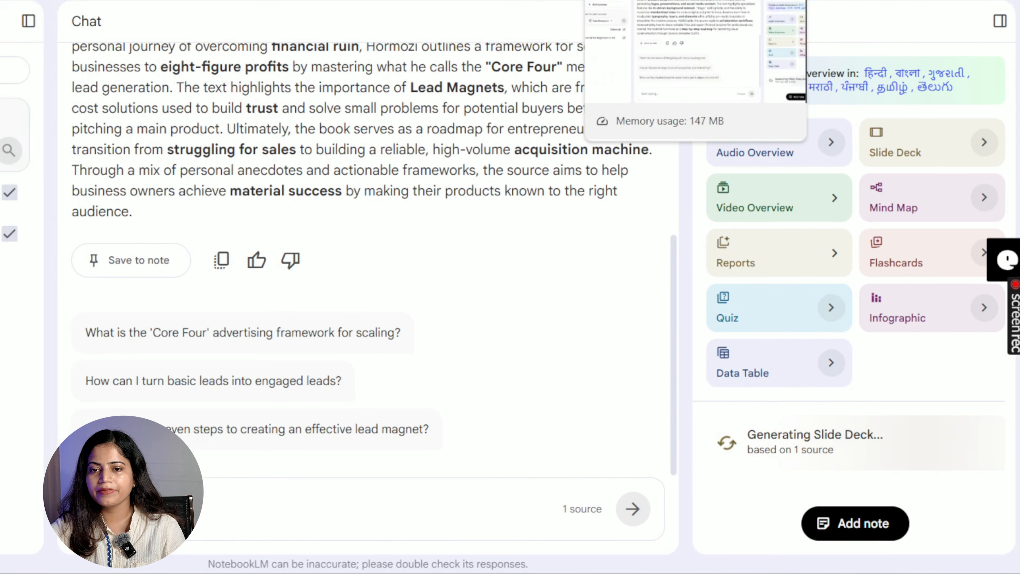
left_click(686, 1)
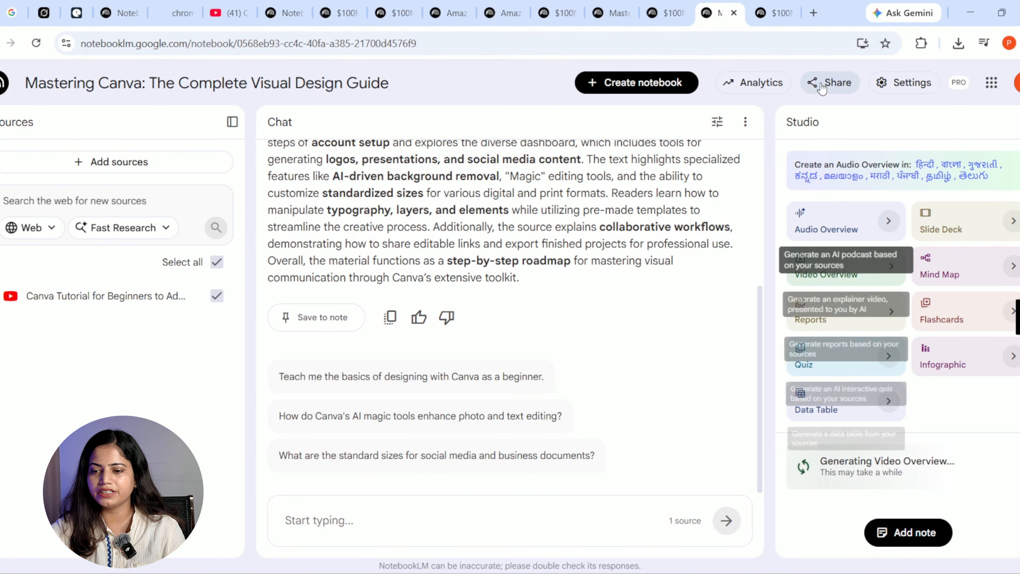
Generate a mind map from the newest $100M Leads notebook, leaving the topic empty
left_click(773, 27)
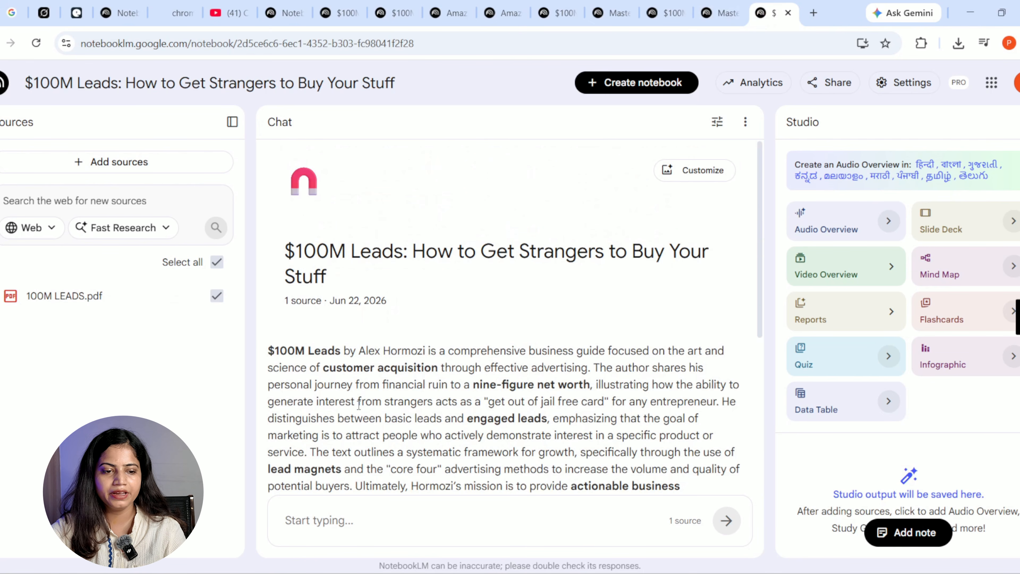
scroll(409, 432, "down", 5)
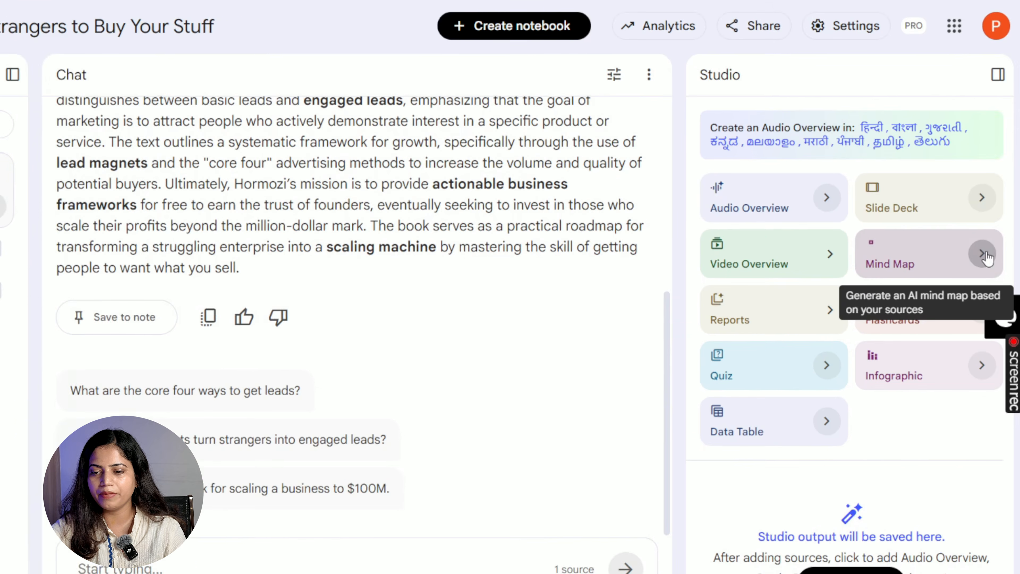
left_click(1012, 266)
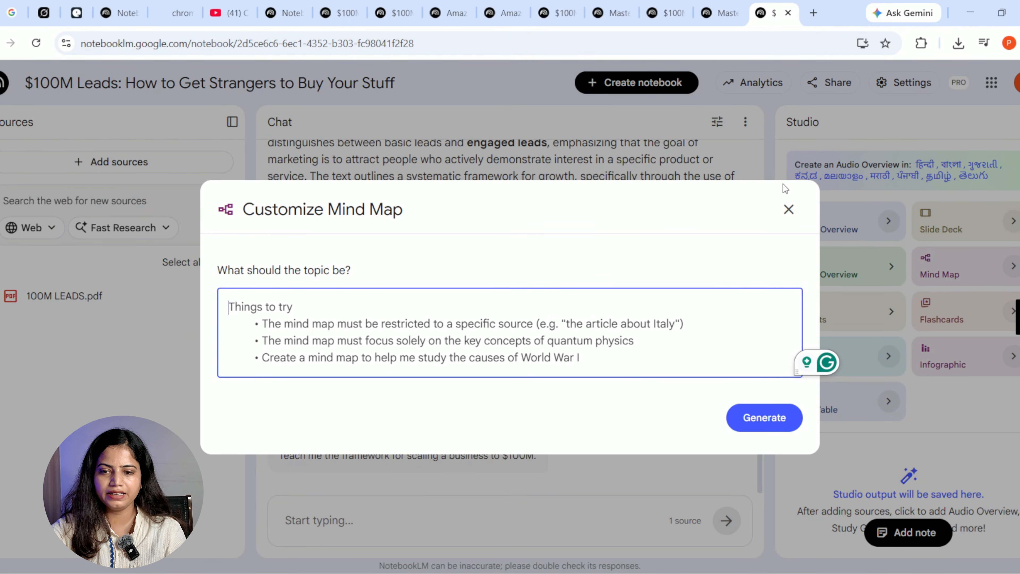
left_click(779, 418)
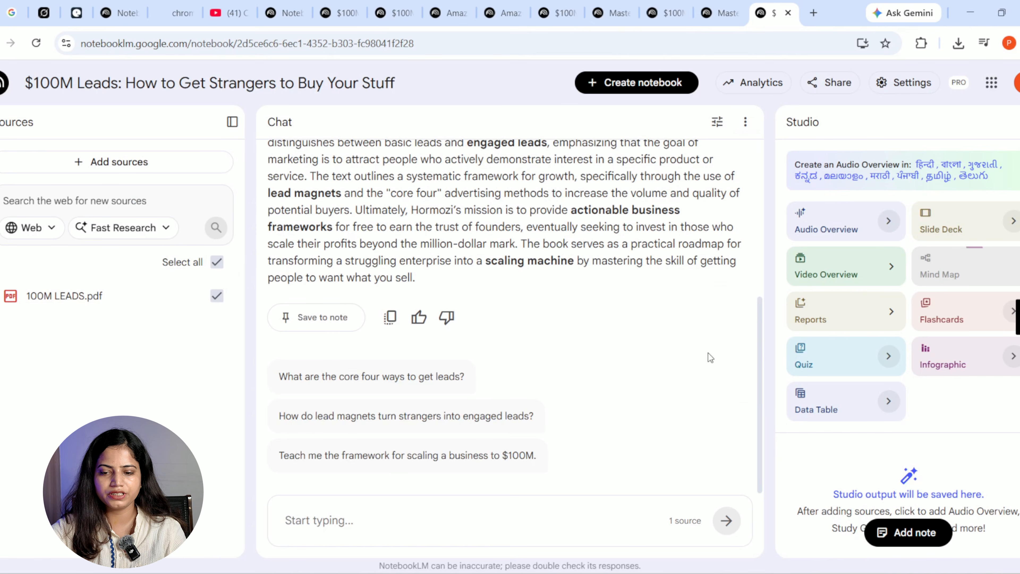
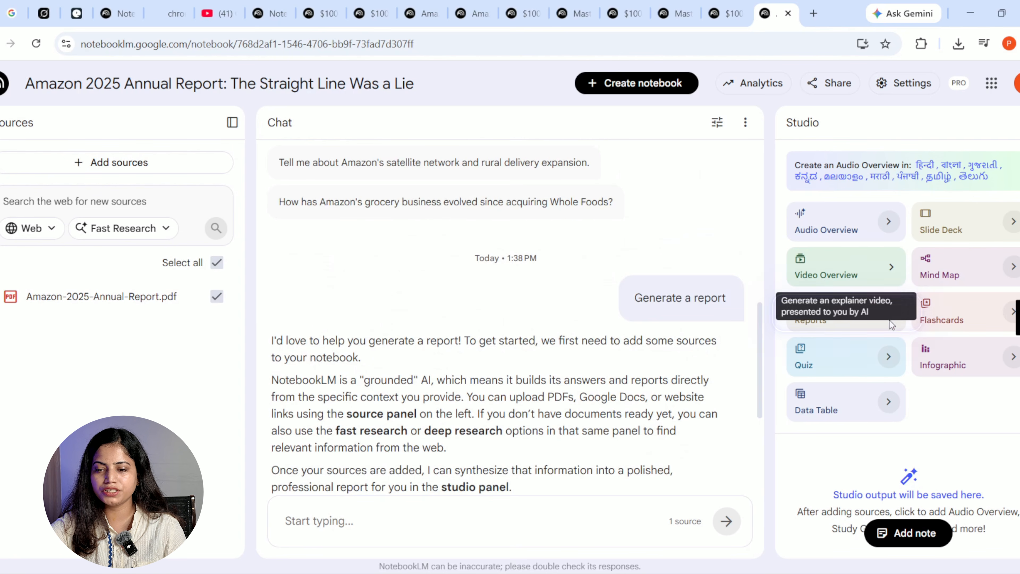
Generate a report from the Amazon 2025 Annual Report notebook in the suggested Strategic Analysis Report format
left_click(889, 321)
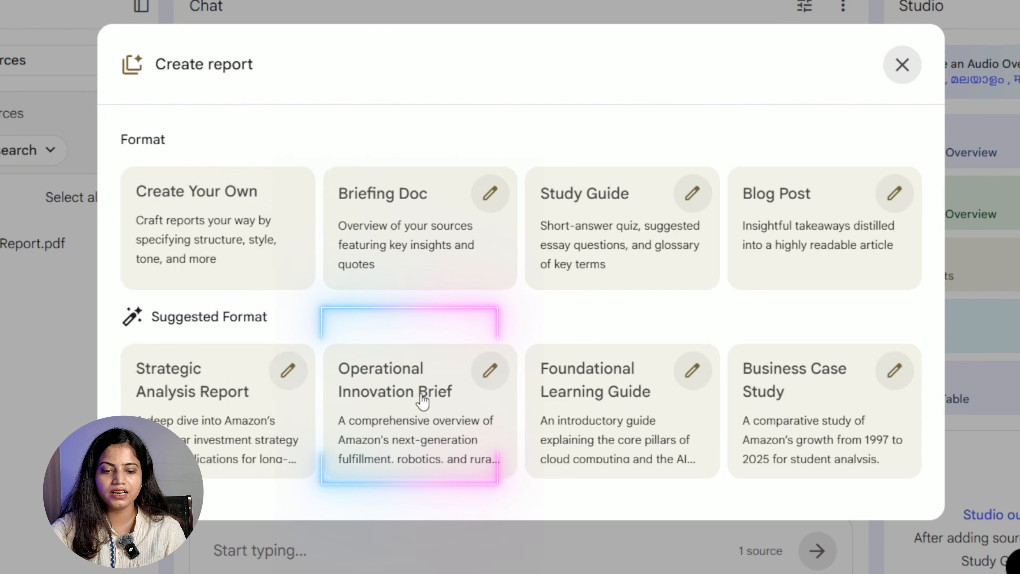
left_click(191, 417)
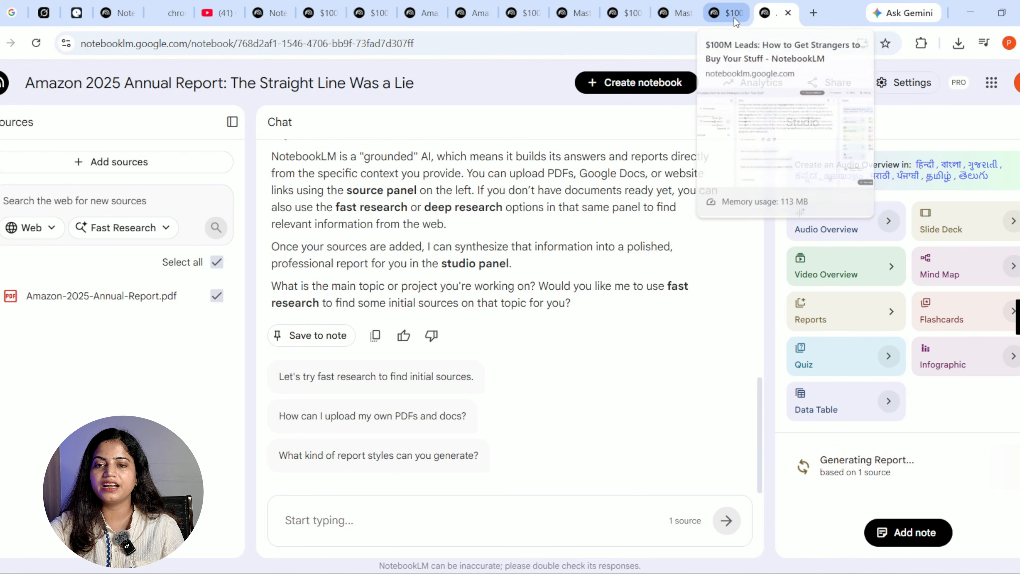
Switch to the newest $100M Leads notebook, look over its summary and open the Leads Mindmap
left_click(615, 0)
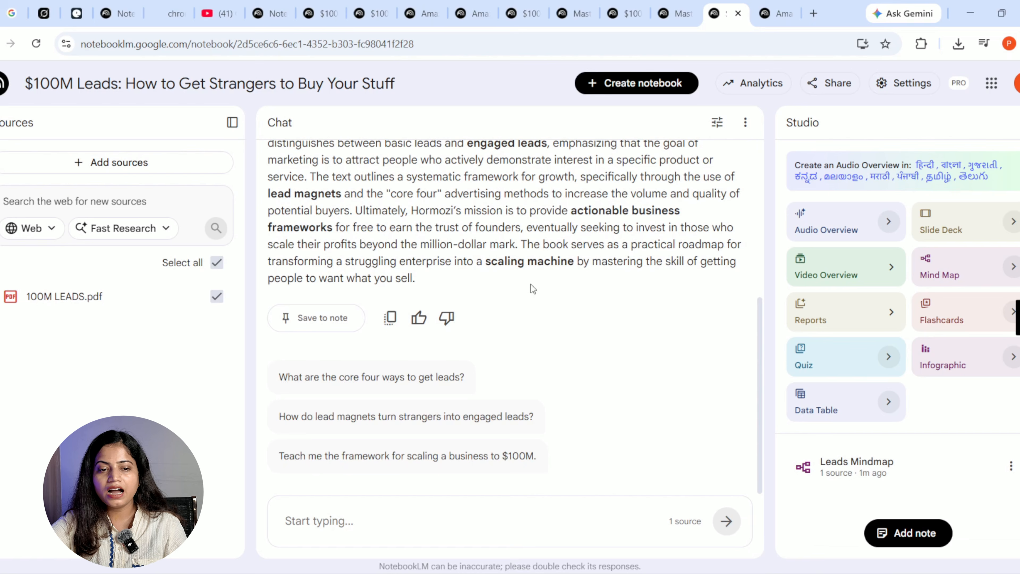
scroll(506, 233, "up", 5)
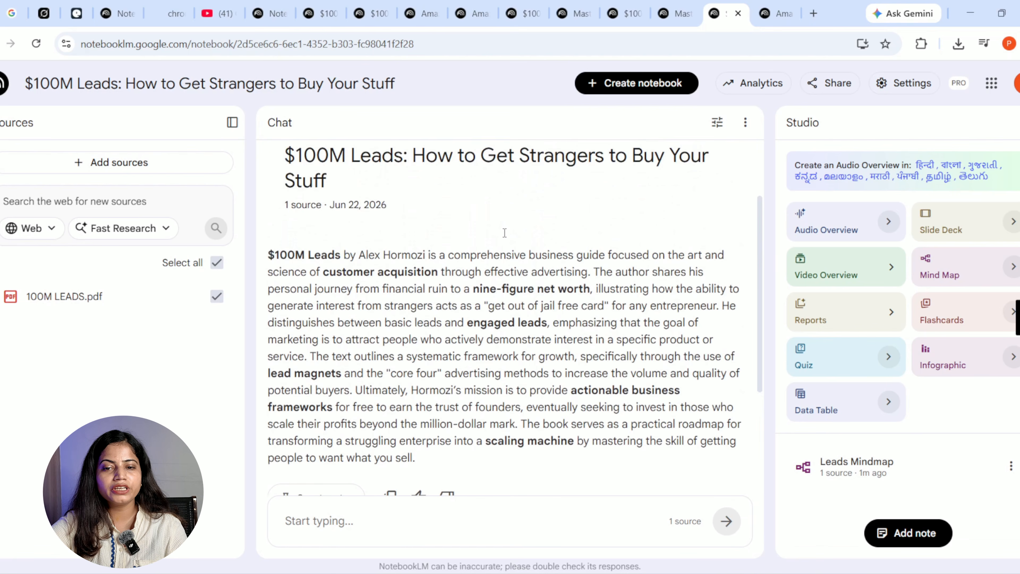
scroll(504, 237, "down", 5)
scroll(480, 244, "up", 5)
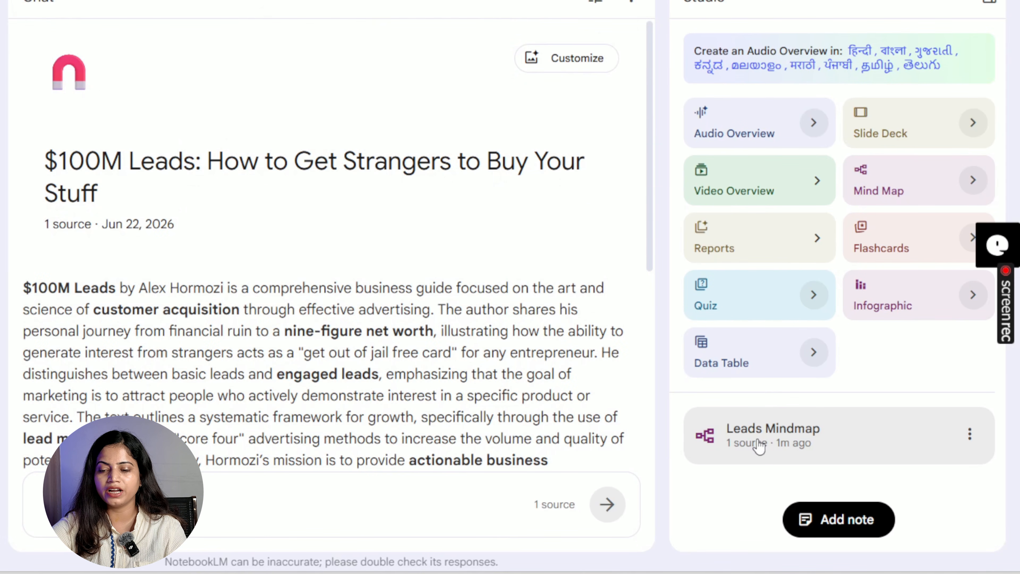
left_click(759, 445)
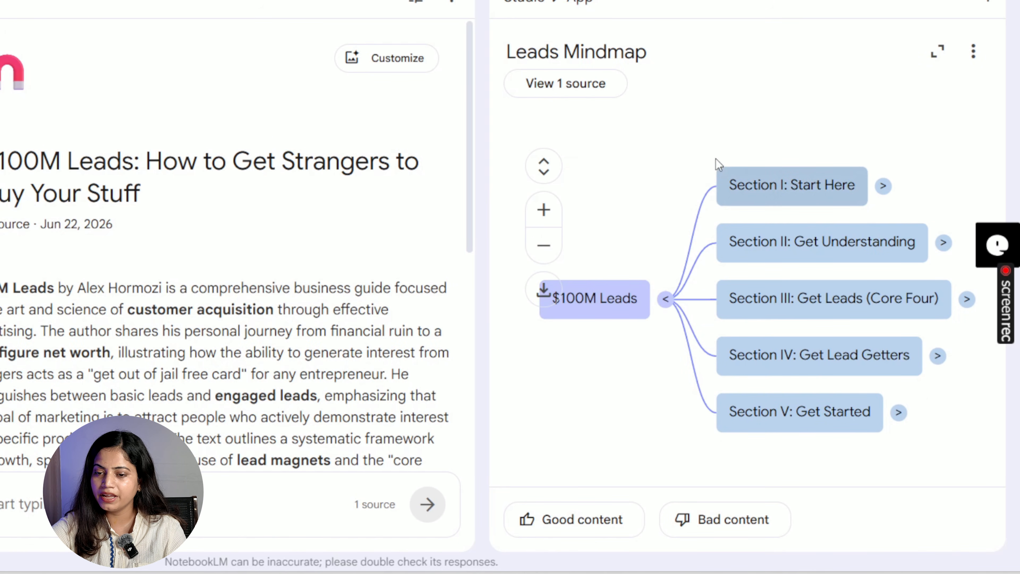
mouse_move(707, 144)
left_mouse_down()
mouse_move(712, 155)
mouse_move(702, 126)
left_mouse_up()
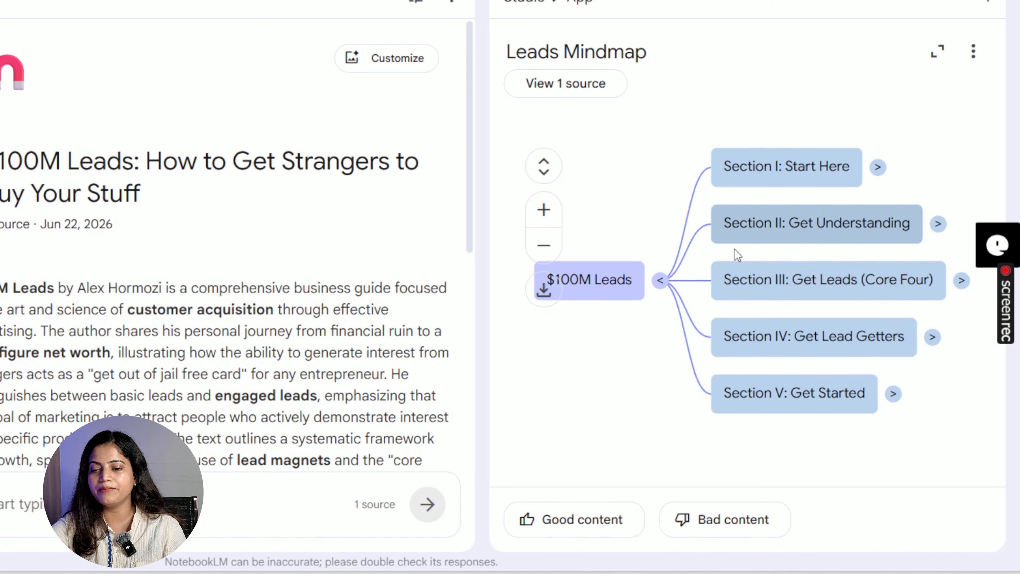
Expand the mind map's Section I, Section II, Lead Definitions, Lead Magnet Strategy and Lead Magnet Types branches
left_click(877, 167)
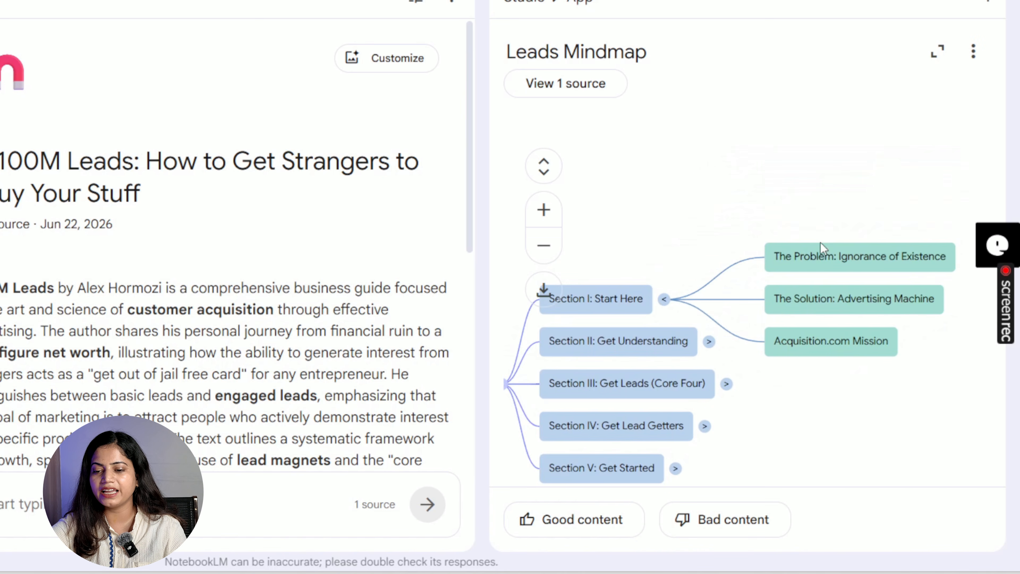
left_click(709, 341)
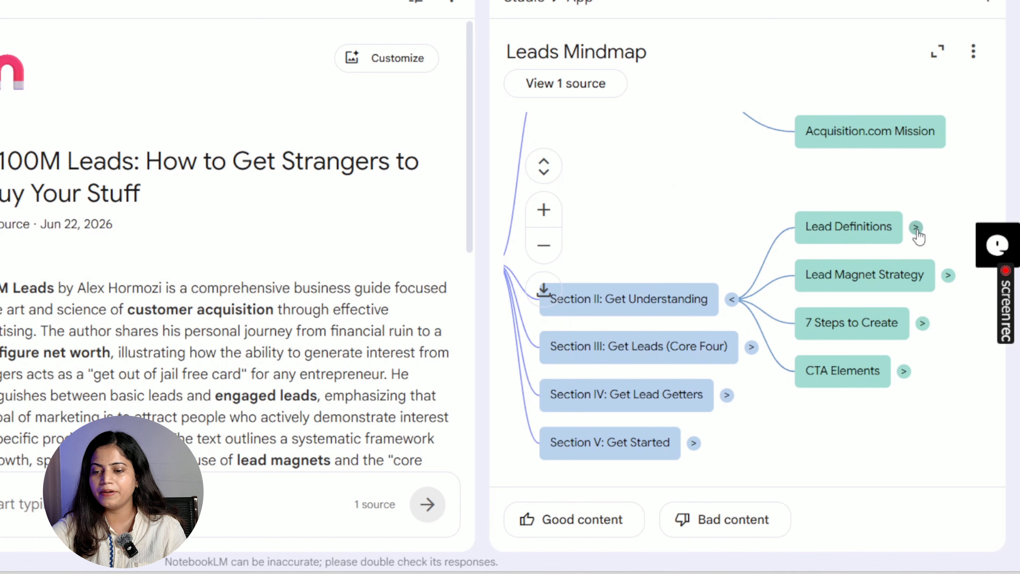
left_click(916, 228)
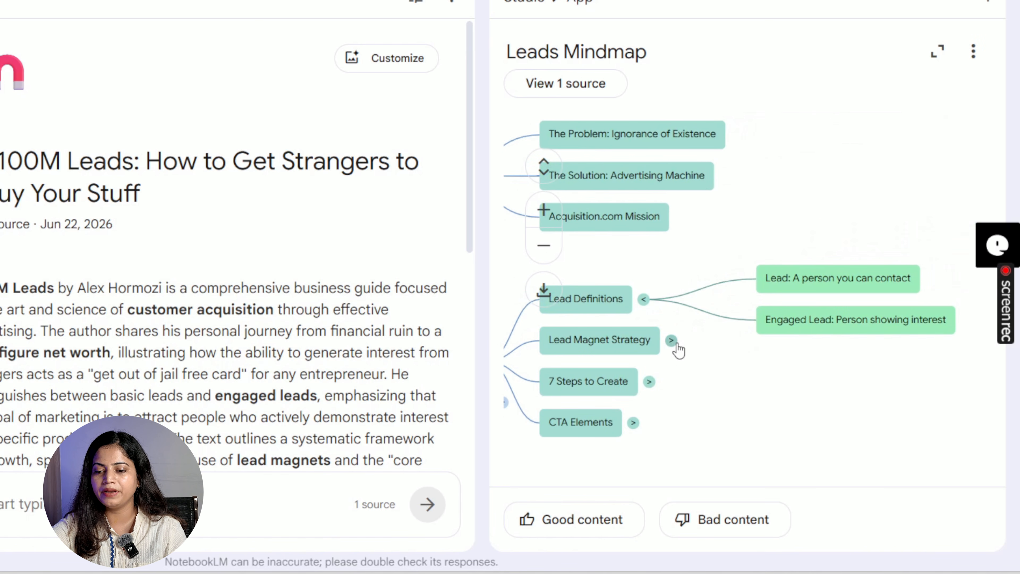
left_click(675, 342)
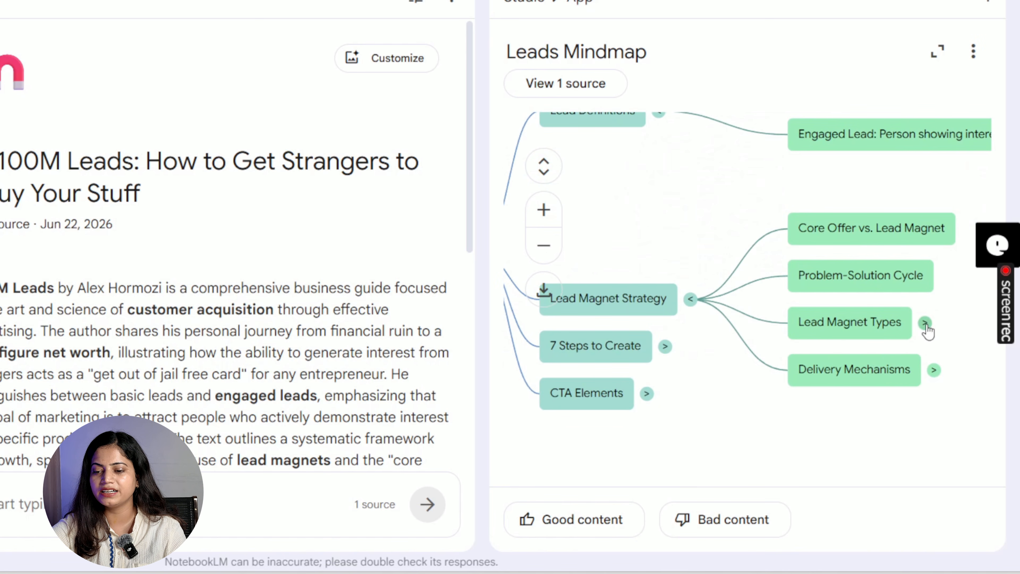
left_click(925, 323)
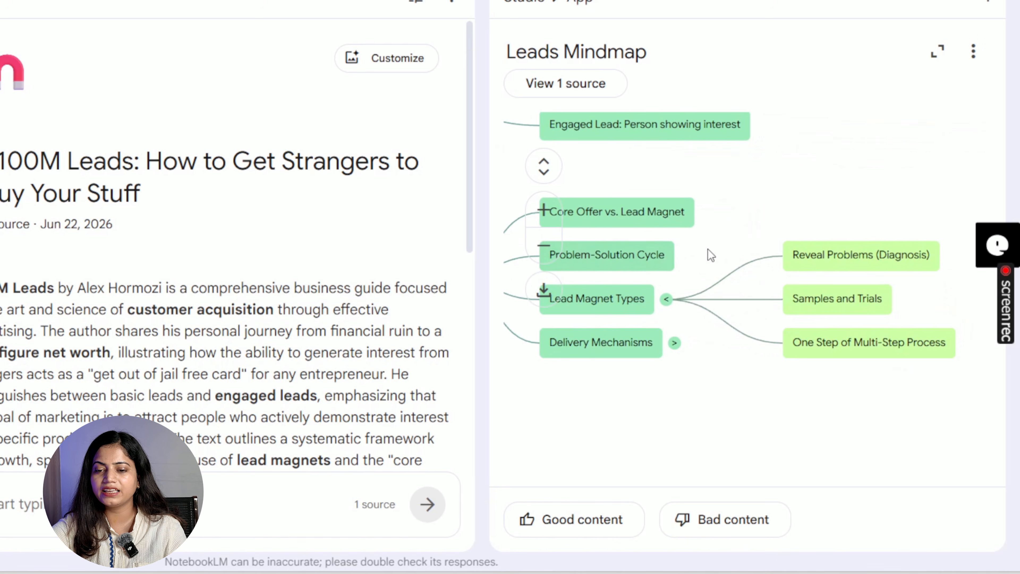
Look over the Lead Magnet Strategy branches of the mind map and expand Delivery Mechanisms
left_click_drag(729, 246, 978, 253)
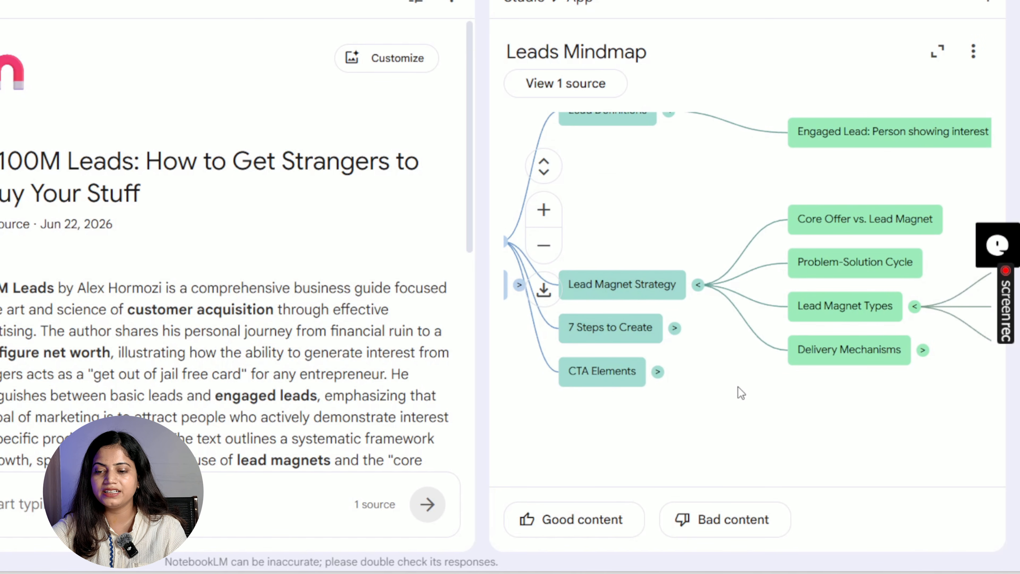
left_click_drag(738, 387, 636, 388)
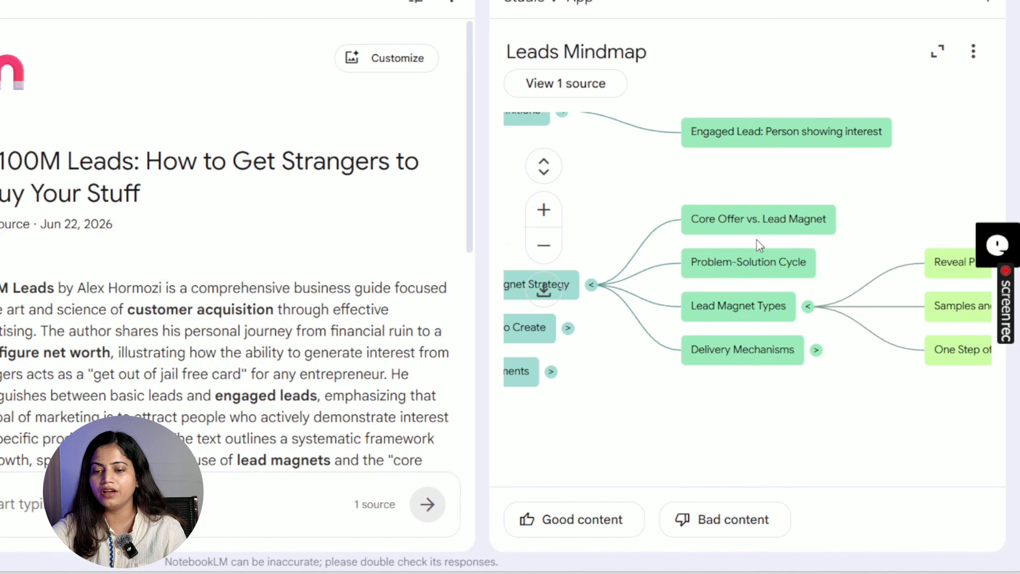
left_click_drag(889, 237, 750, 242)
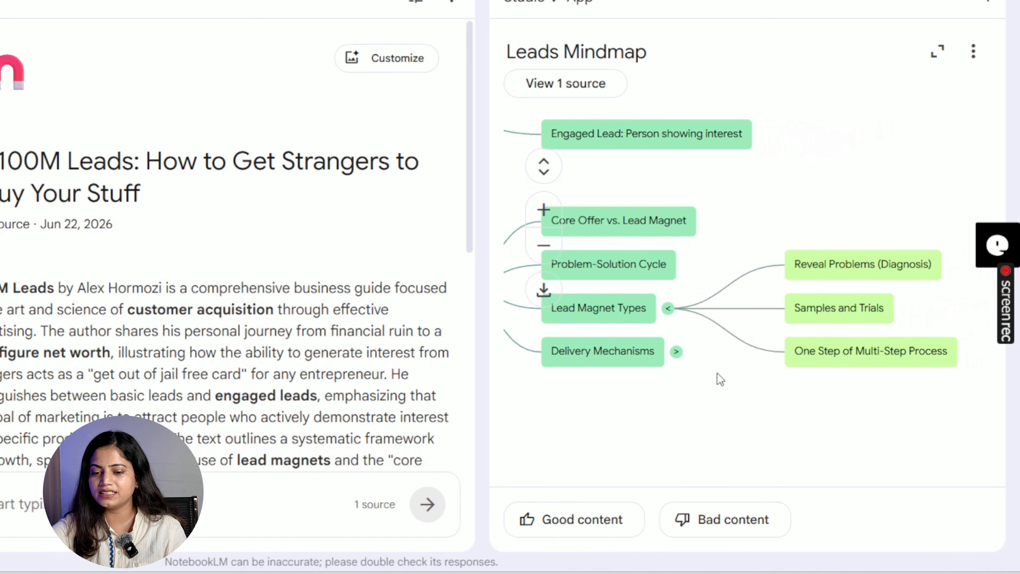
left_click(677, 352)
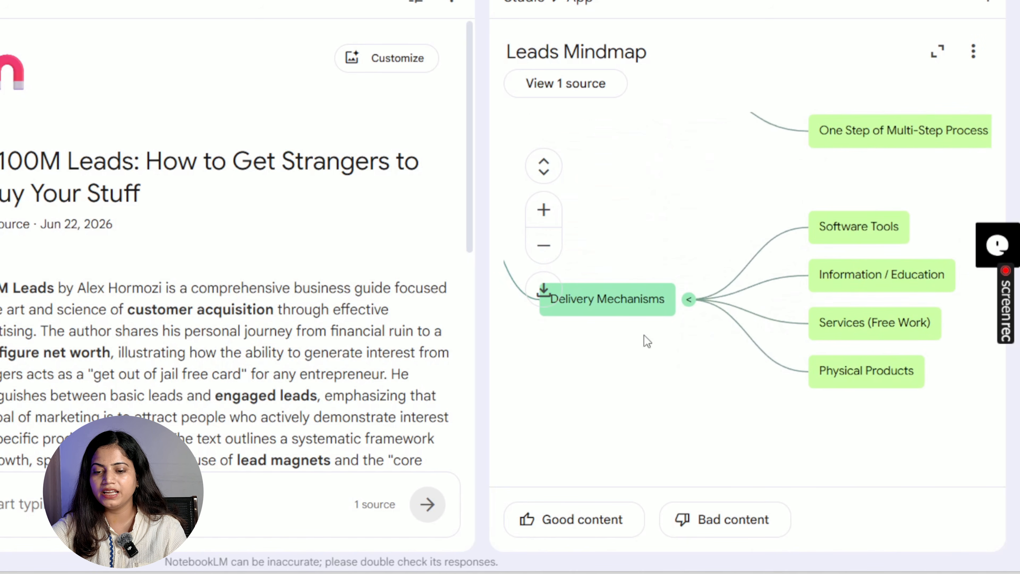
Have the chat discuss the mind map's Services (Free Work) topic under Delivery Mechanisms and read through its answer
left_click_drag(647, 341, 1017, 271)
left_click_drag(887, 276, 565, 379)
left_click_drag(579, 417, 427, 354)
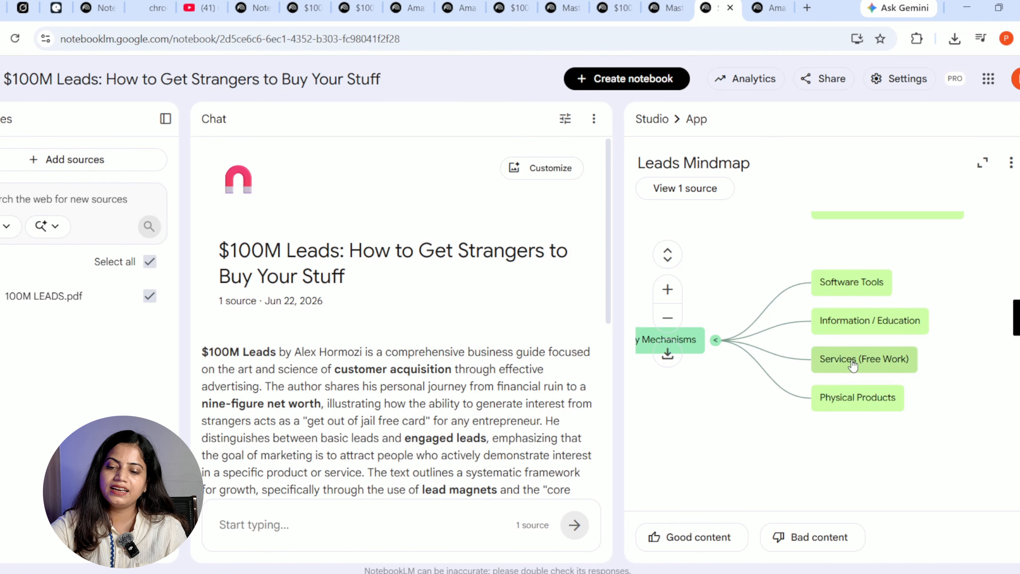
left_click(793, 310)
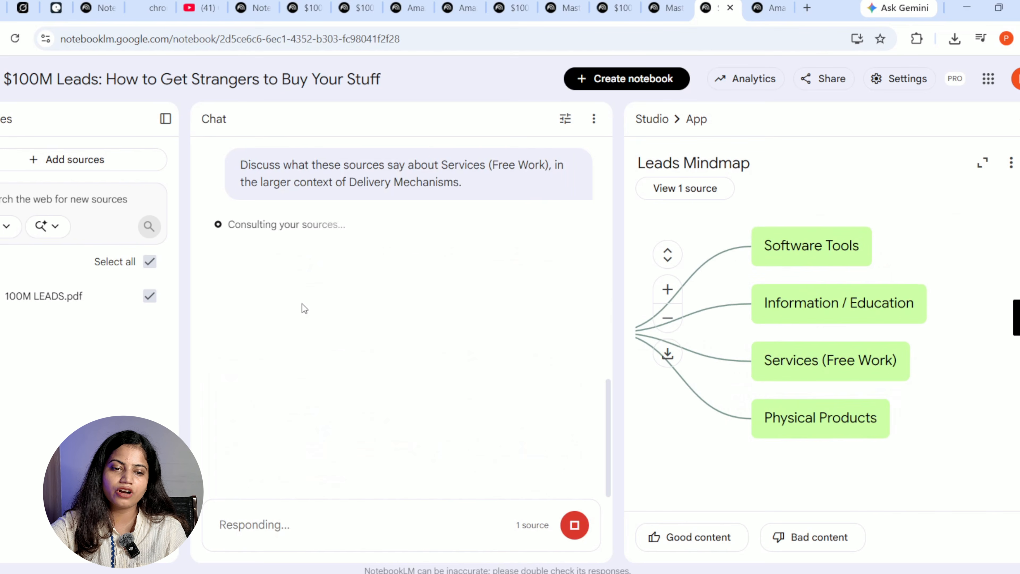
left_click_drag(237, 170, 387, 205)
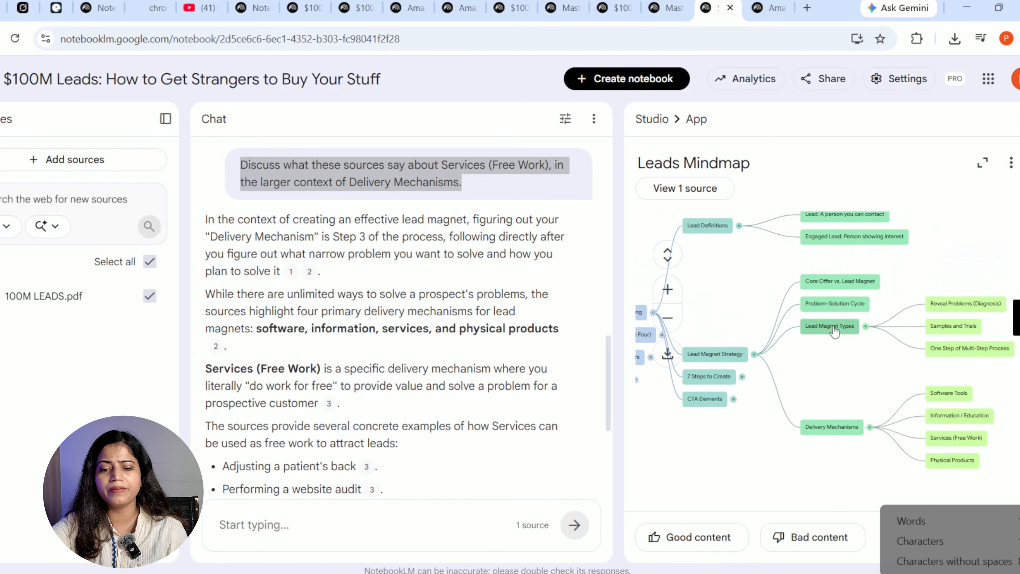
scroll(385, 369, "down", 5)
scroll(370, 373, "up", 8)
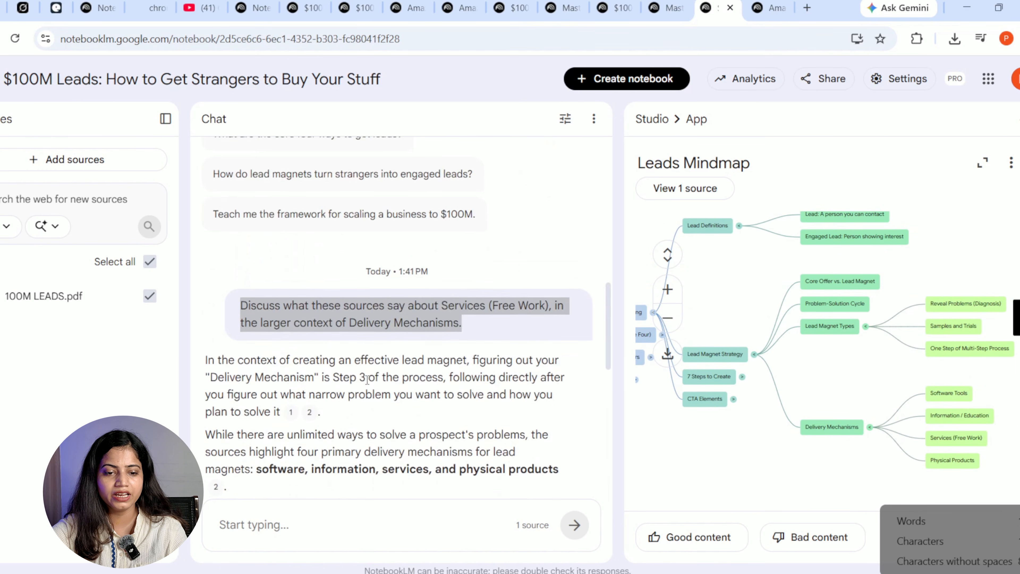
scroll(353, 376, "down", 7)
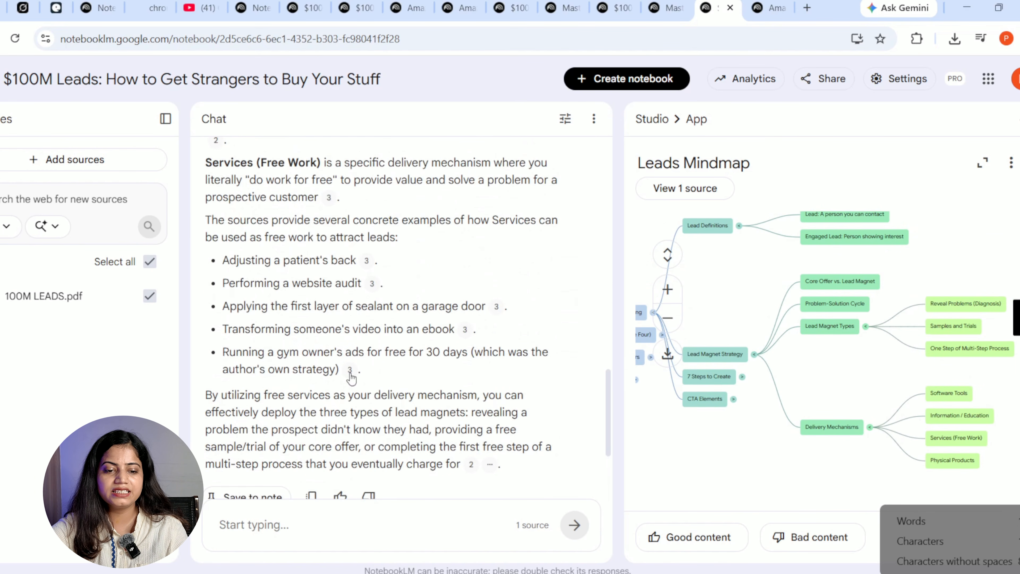
Have the chat discuss the mind map's Problem-Solution Cycle topic under Lead Magnet Strategy and look over the surrounding branches
left_click(813, 308)
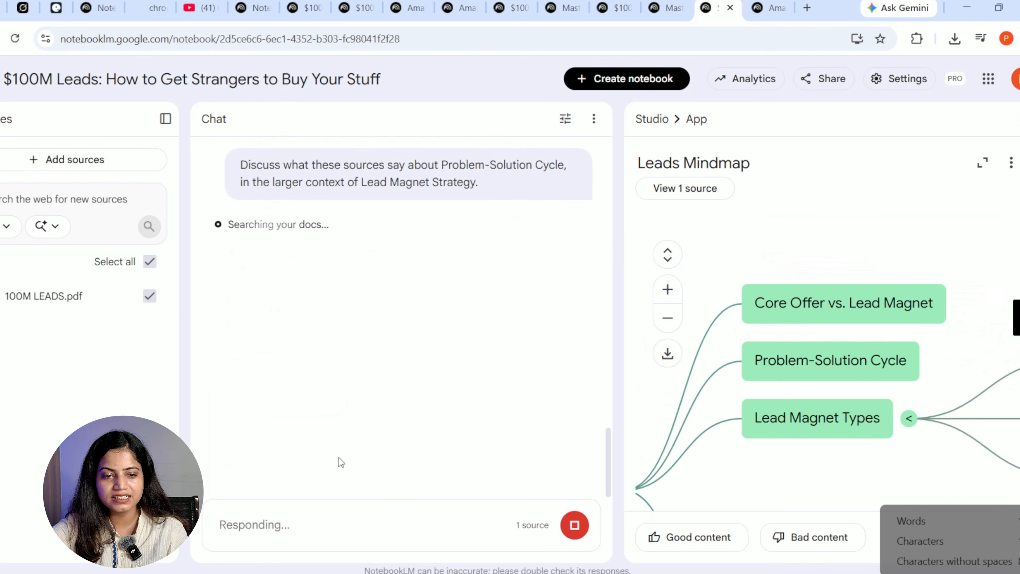
scroll(908, 440, "down", 3)
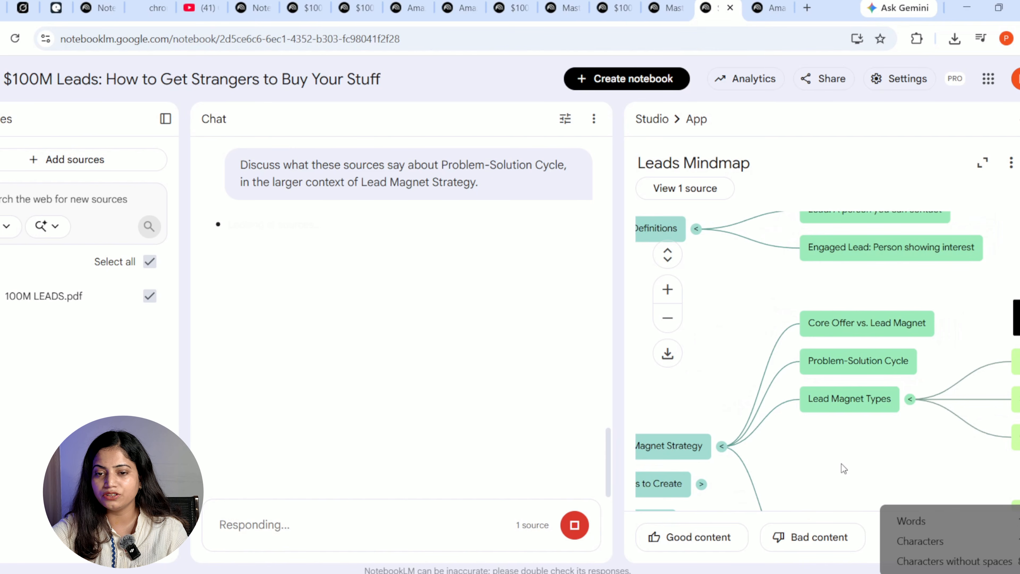
scroll(841, 464, "down", 3)
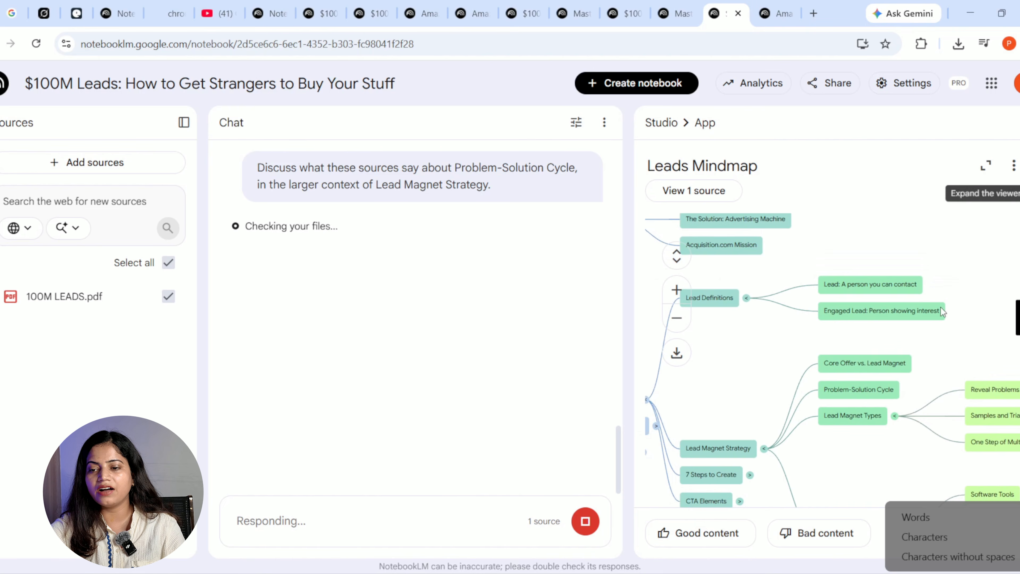
left_click_drag(936, 322, 963, 170)
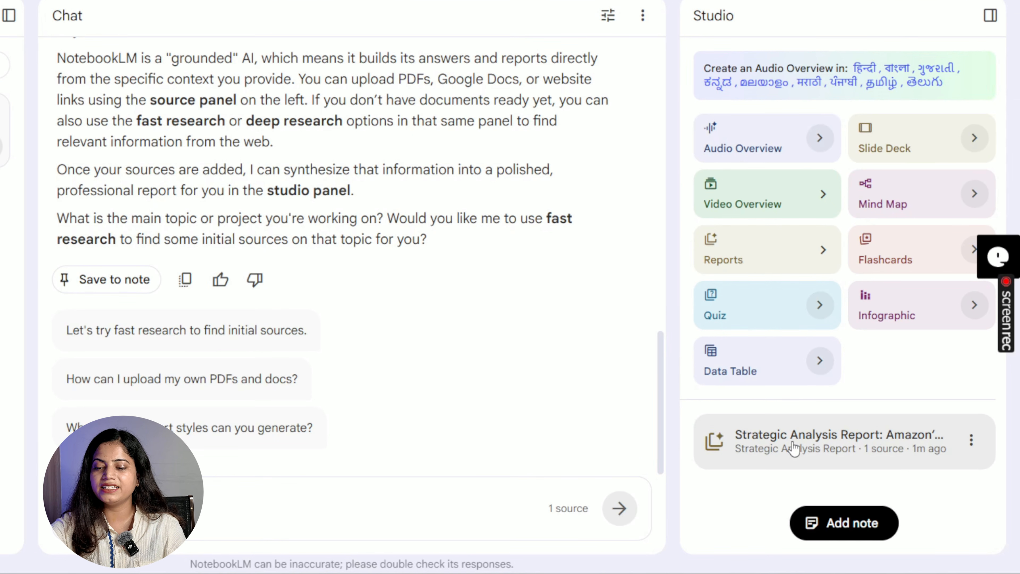
Open the generated Strategic Analysis Report in the Amazon 2025 Annual Report notebook and skim its sections through to the conclusion
left_click(793, 448)
scroll(777, 364, "down", 15)
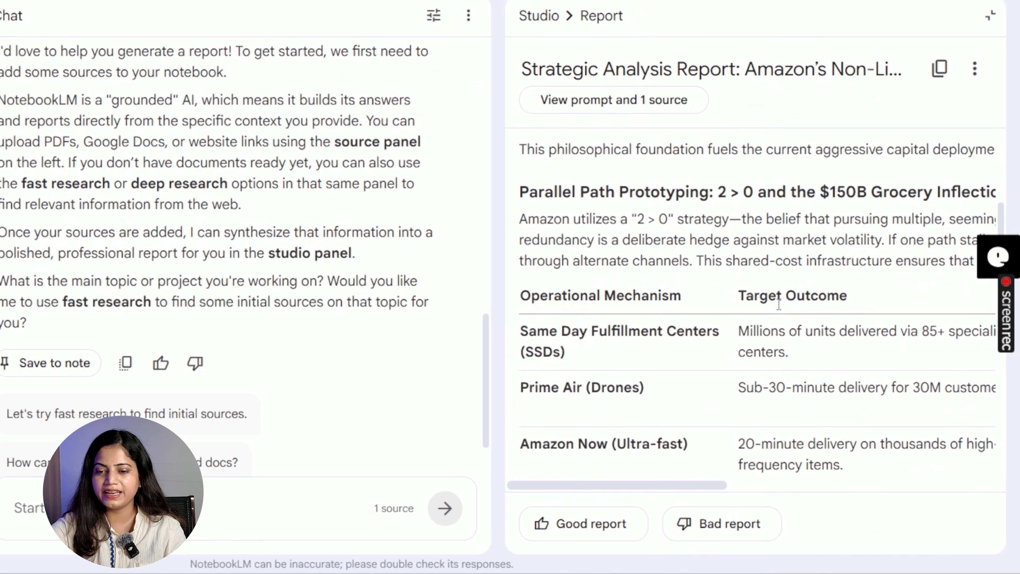
scroll(778, 305, "down", 4)
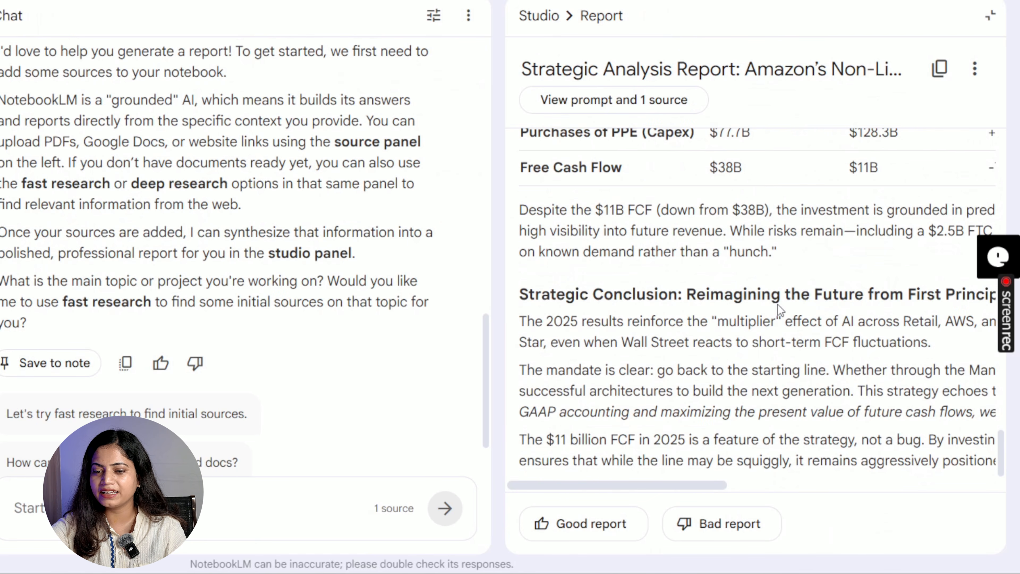
scroll(778, 305, "up", 5)
scroll(653, 260, "up", 12)
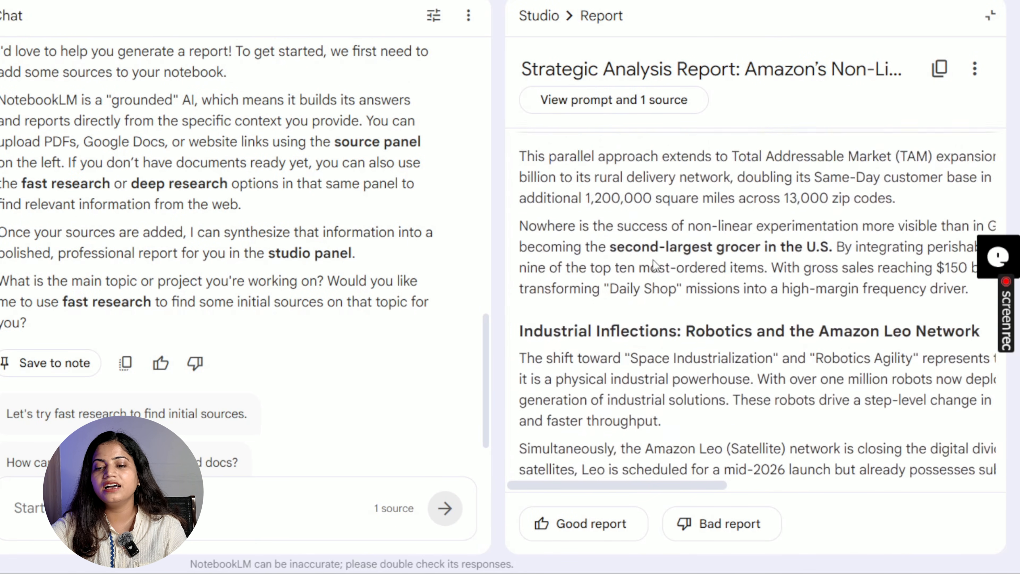
scroll(653, 260, "down", 14)
scroll(653, 261, "up", 5)
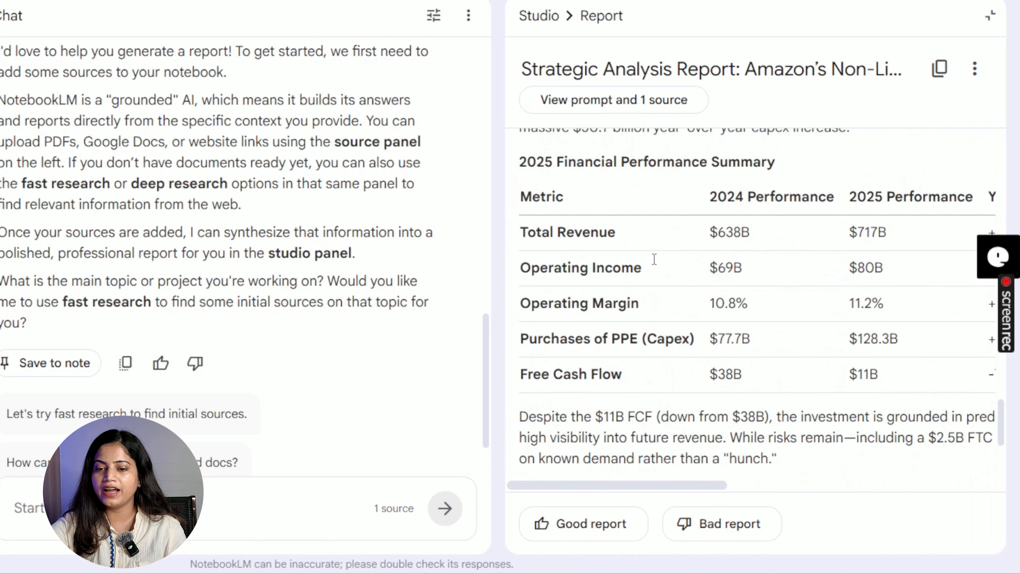
Examine the report's 2025 Financial Performance Summary table, comparing the 2024, 2025 and YoY Change columns
left_click_drag(532, 243, 762, 233)
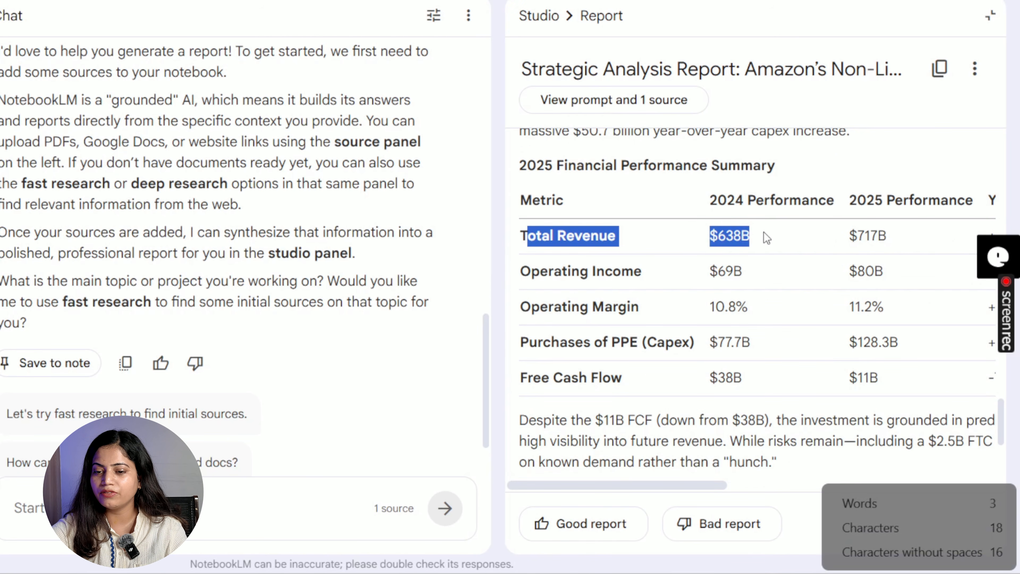
scroll(823, 269, "right", 3)
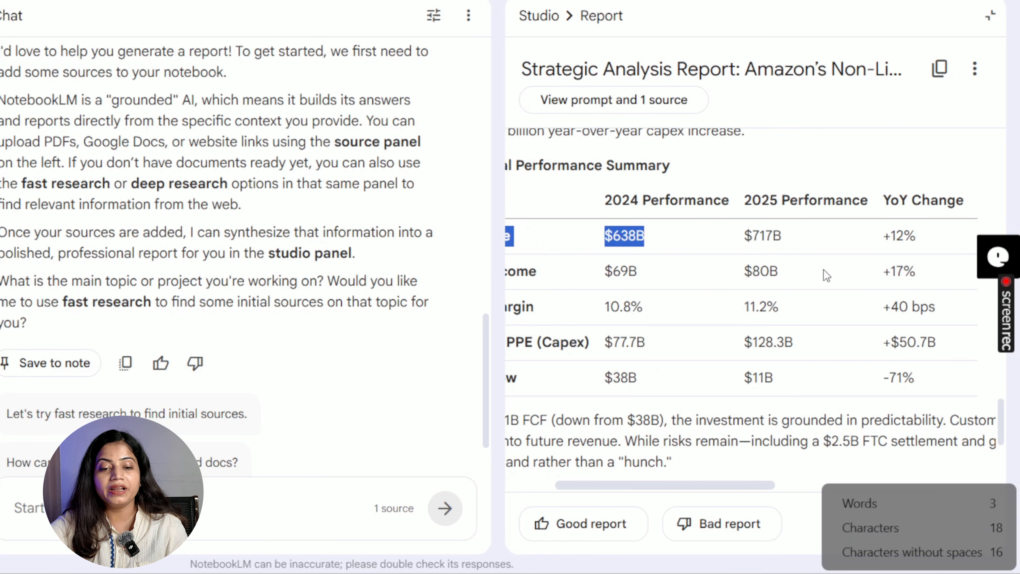
scroll(823, 270, "up", 10)
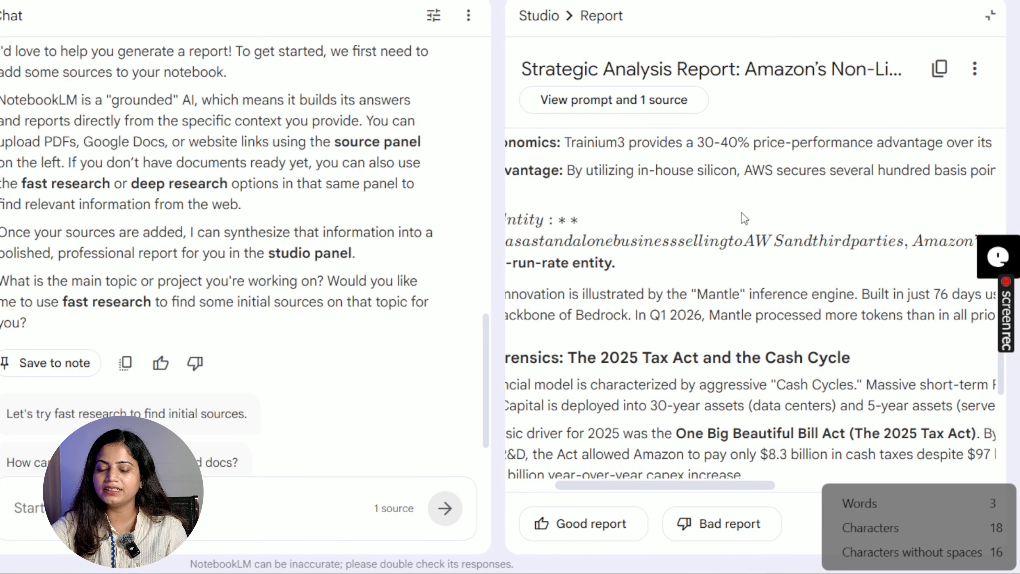
scroll(741, 213, "down", 4)
scroll(741, 213, "down", 4)
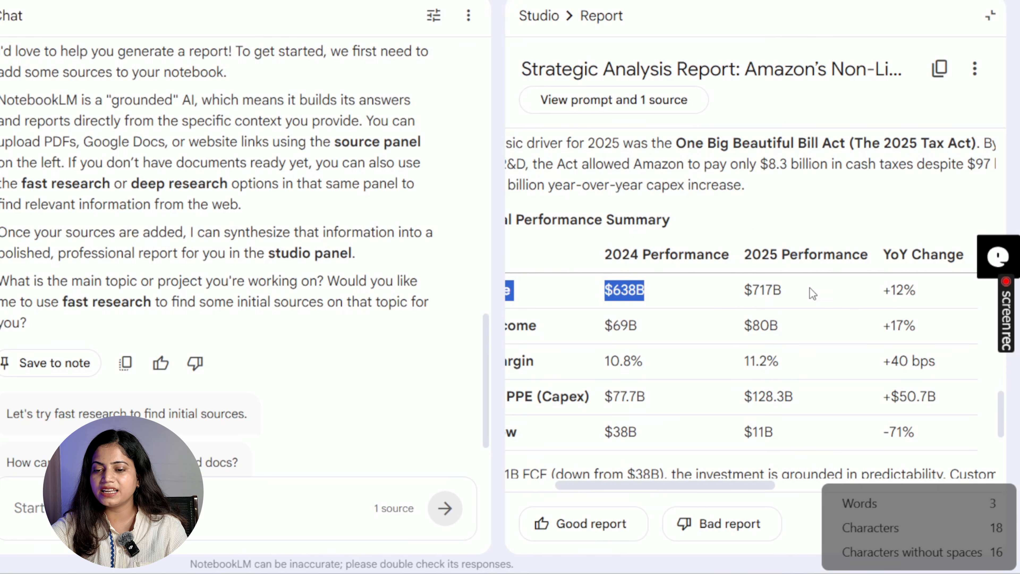
left_click(823, 299)
scroll(823, 300, "right", 2)
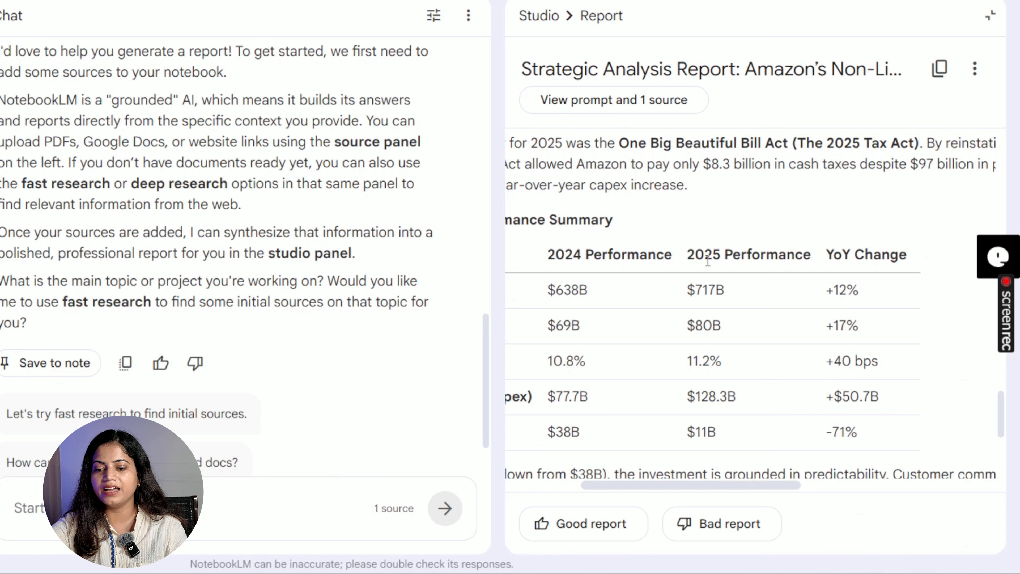
Read the report's financial summary row by row from Total Revenue to Free Cash Flow, and skim the surrounding sections
scroll(733, 311, "right", 2)
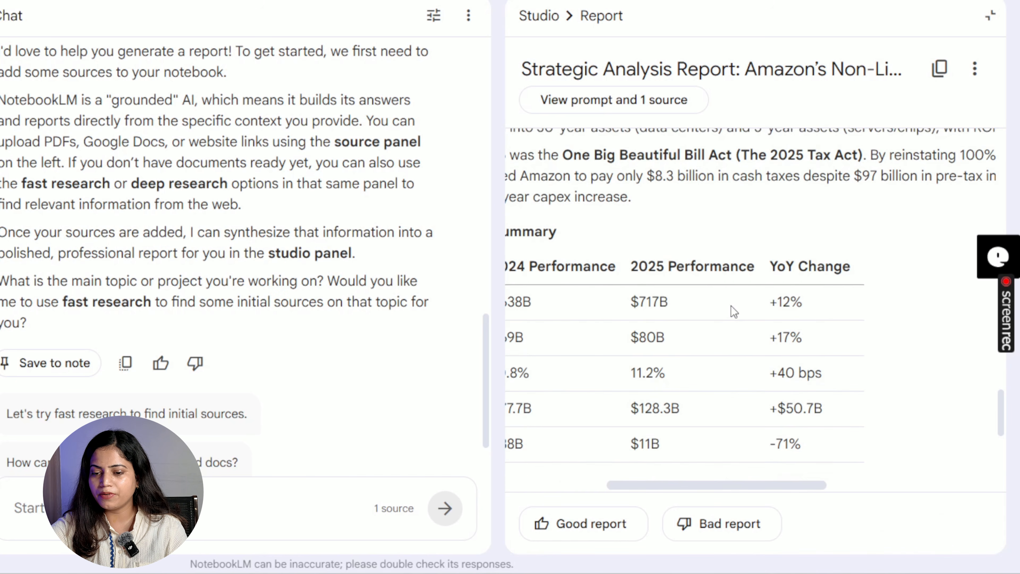
scroll(732, 309, "left", 3)
scroll(732, 305, "down", 1)
scroll(732, 308, "up", 1)
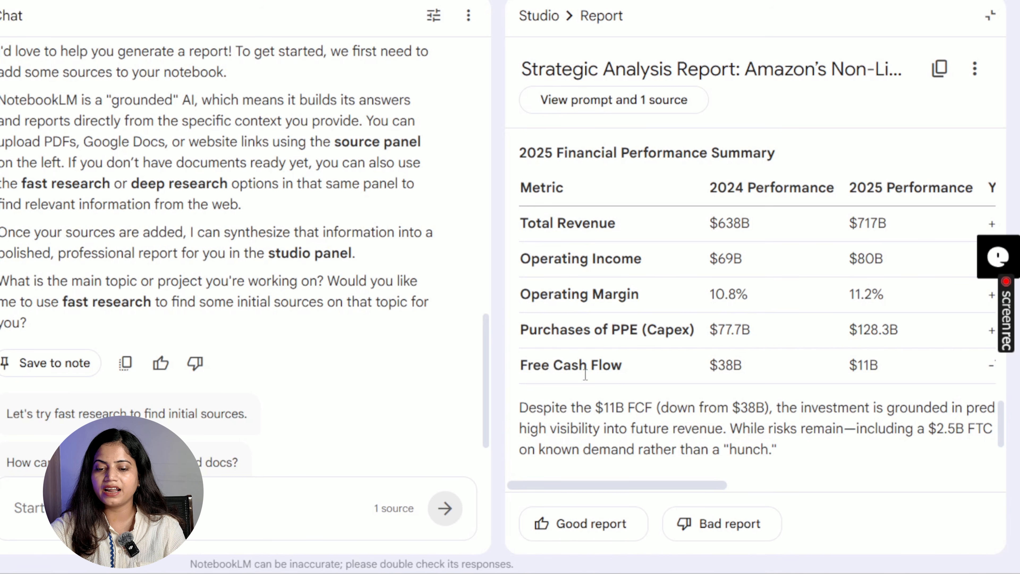
scroll(727, 396, "down", 10)
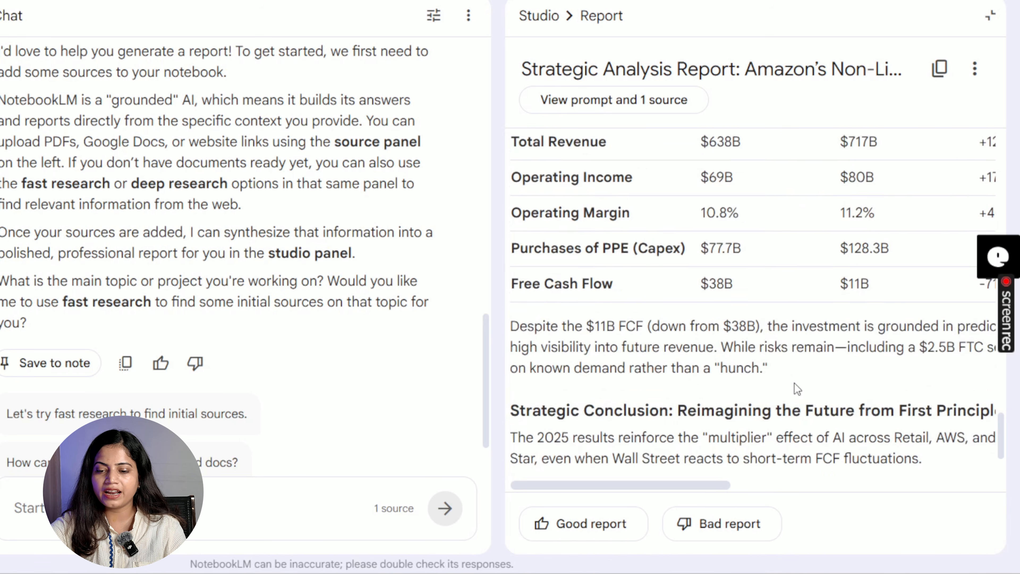
scroll(797, 388, "up", 15)
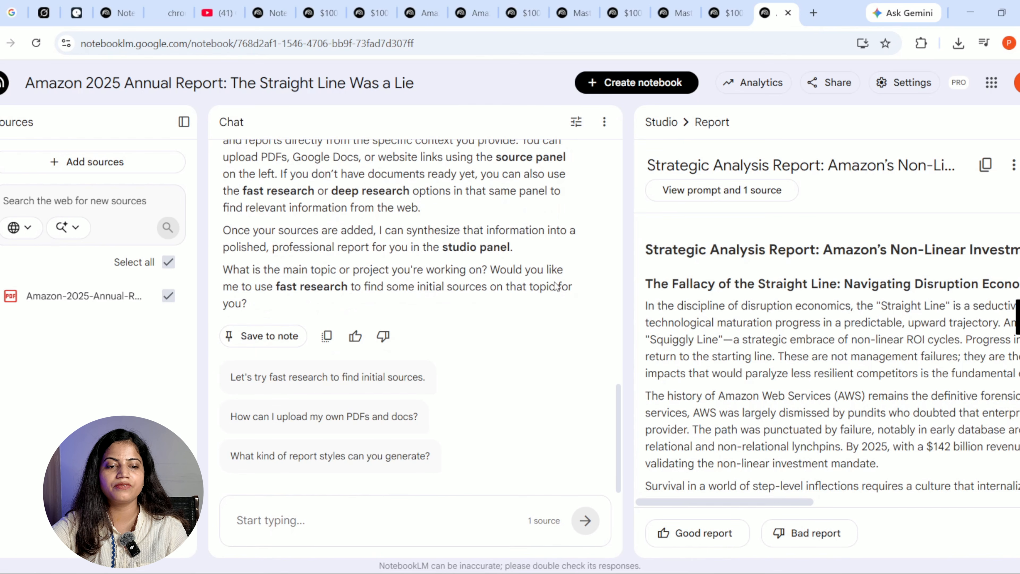
scroll(554, 283, "up", 5)
scroll(842, 344, "down", 10)
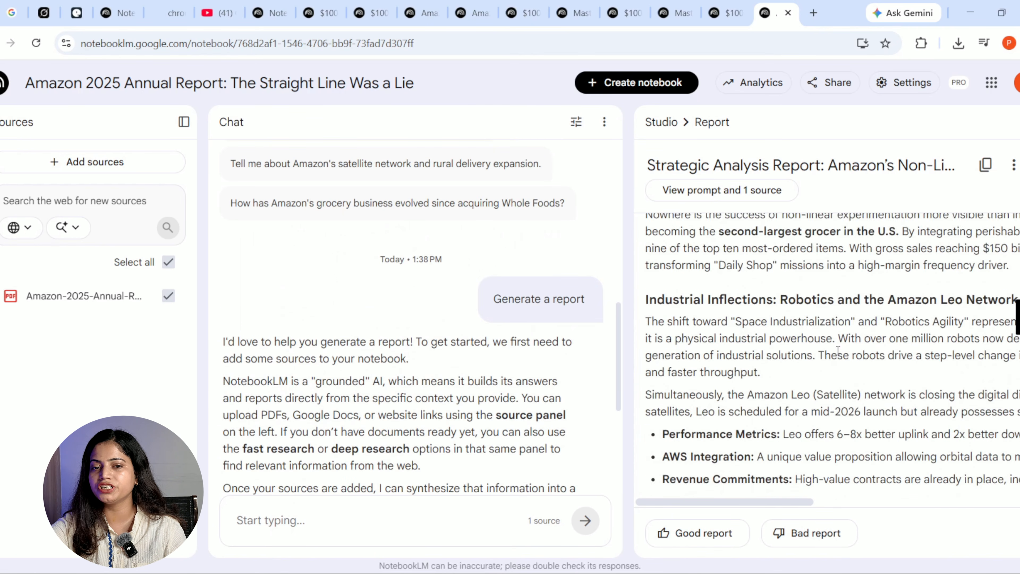
Return to the $100M Leads notebook, expand the Leads Mindmap to its large view and download it as an image
left_click(731, 4)
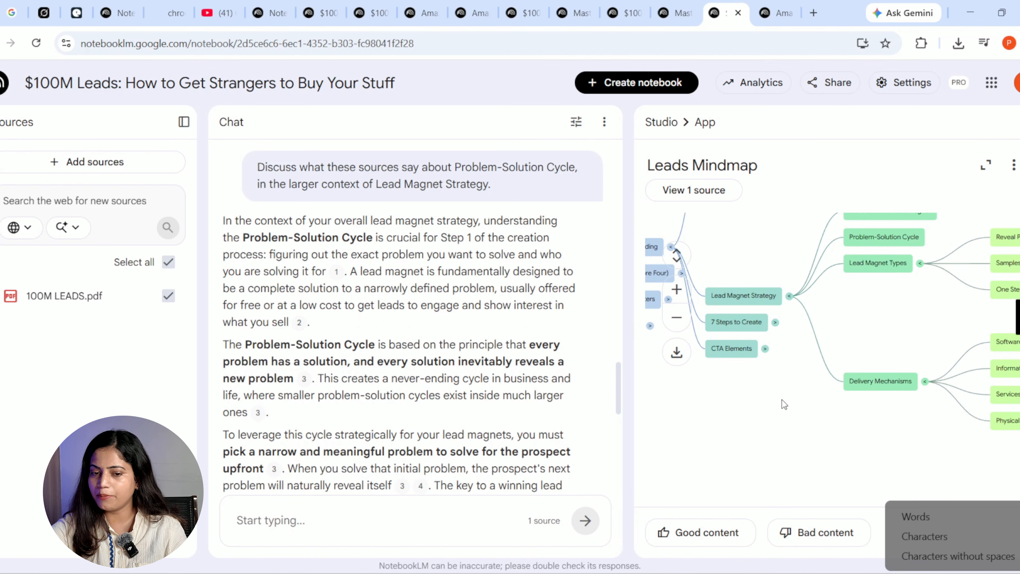
scroll(461, 323, "down", 10)
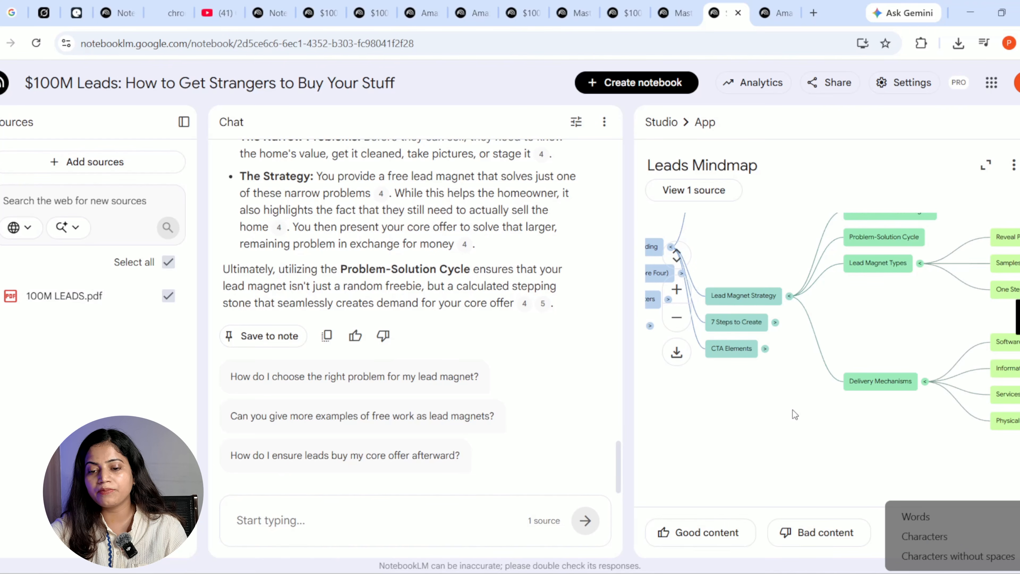
left_click(792, 410)
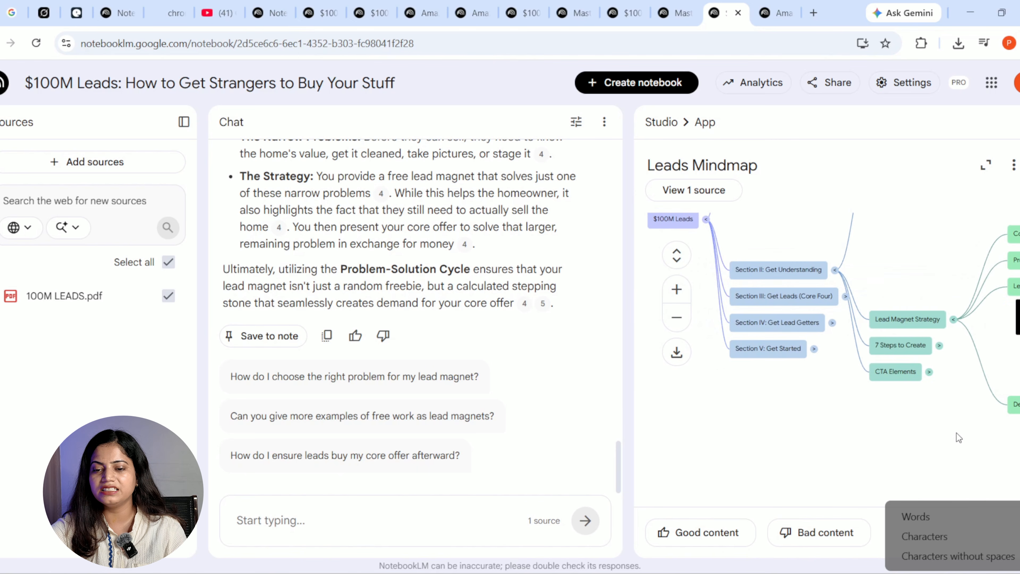
left_click_drag(956, 433, 932, 443)
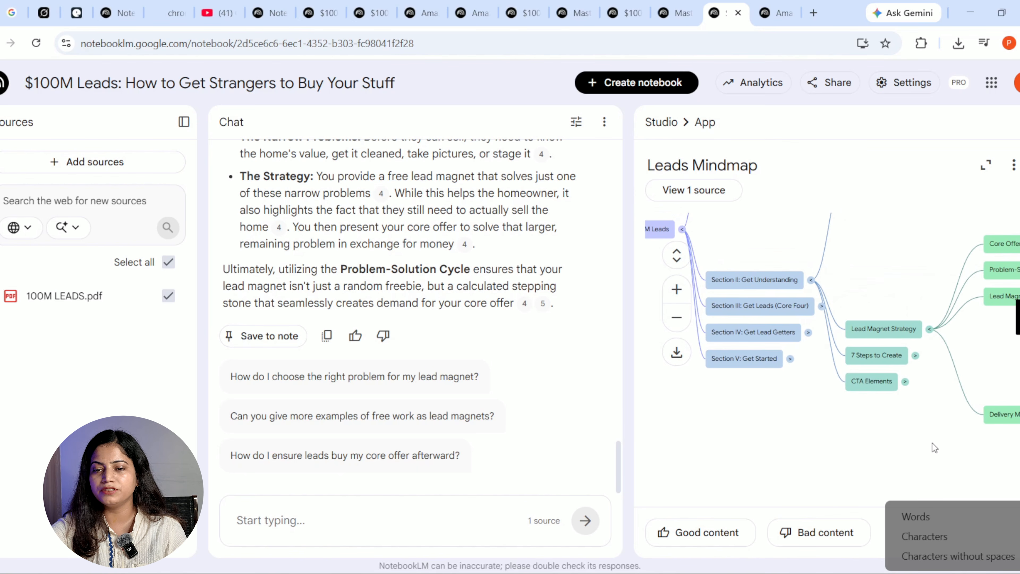
left_click(1014, 165)
left_click(1012, 163)
left_click(986, 165)
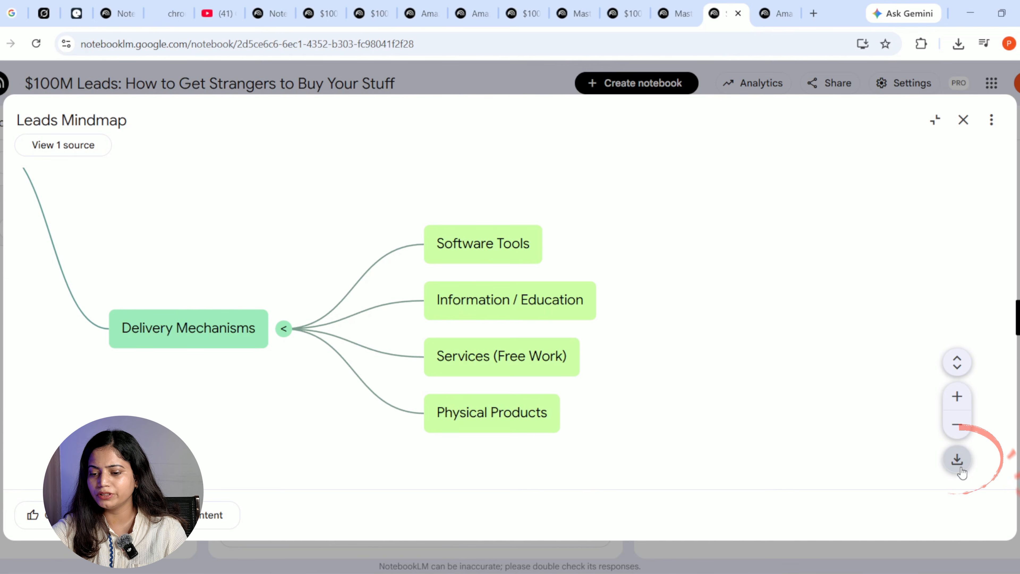
left_click(957, 459)
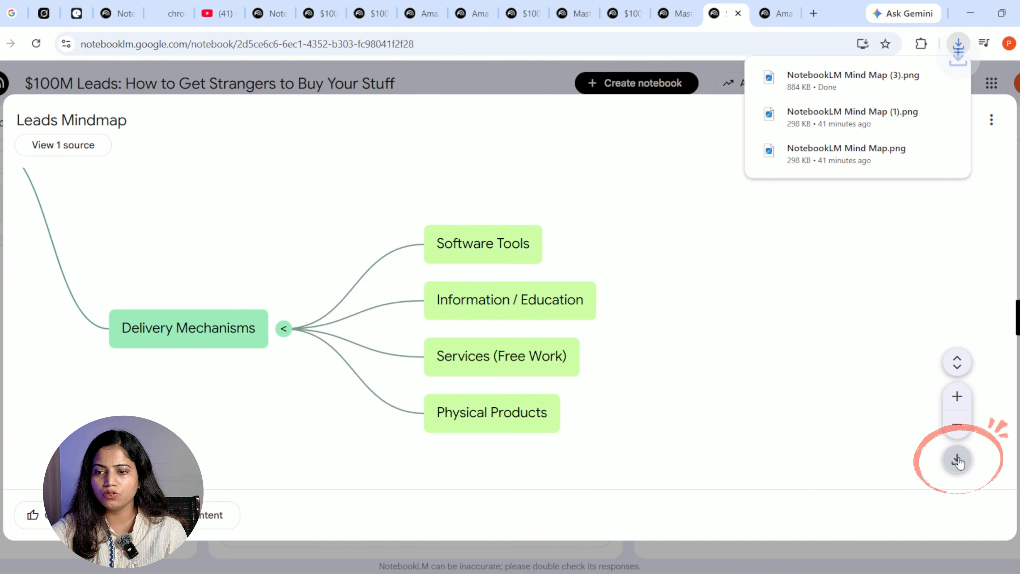
Open the downloaded NotebookLM Mind Map (3).png, inspect its branches up close and close the image
left_click(830, 88)
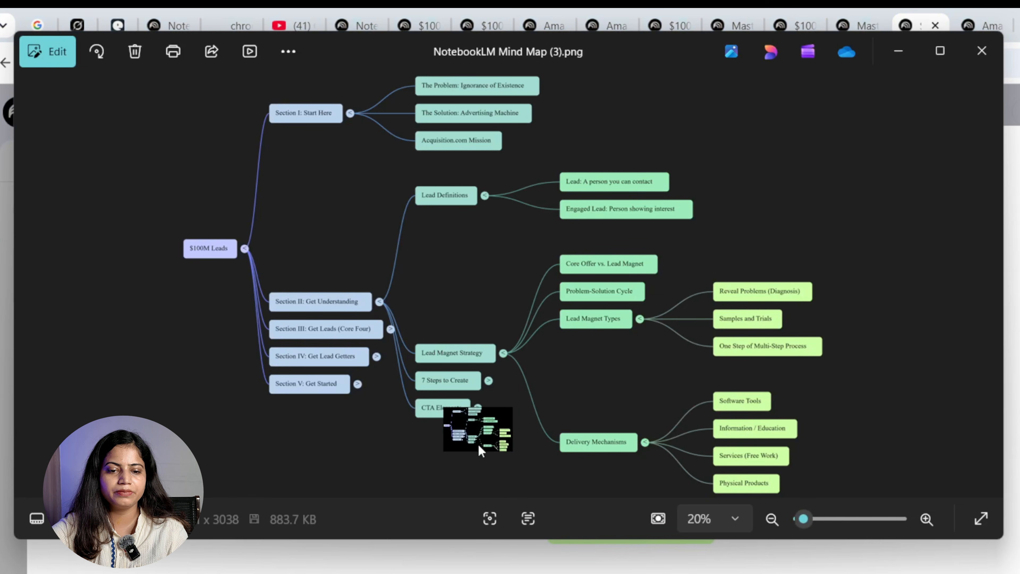
scroll(511, 416, "up", 3)
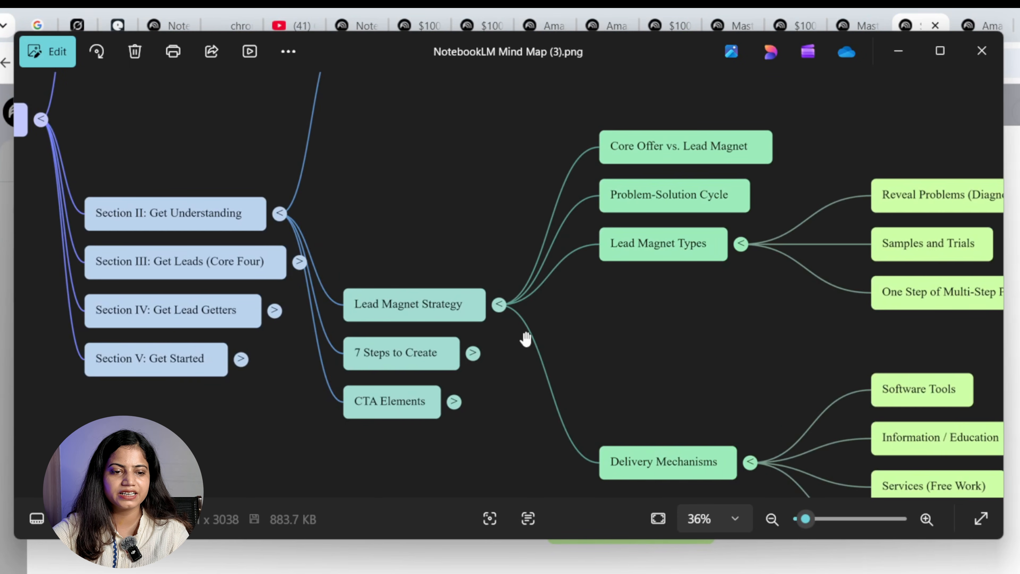
scroll(524, 332, "down", 3)
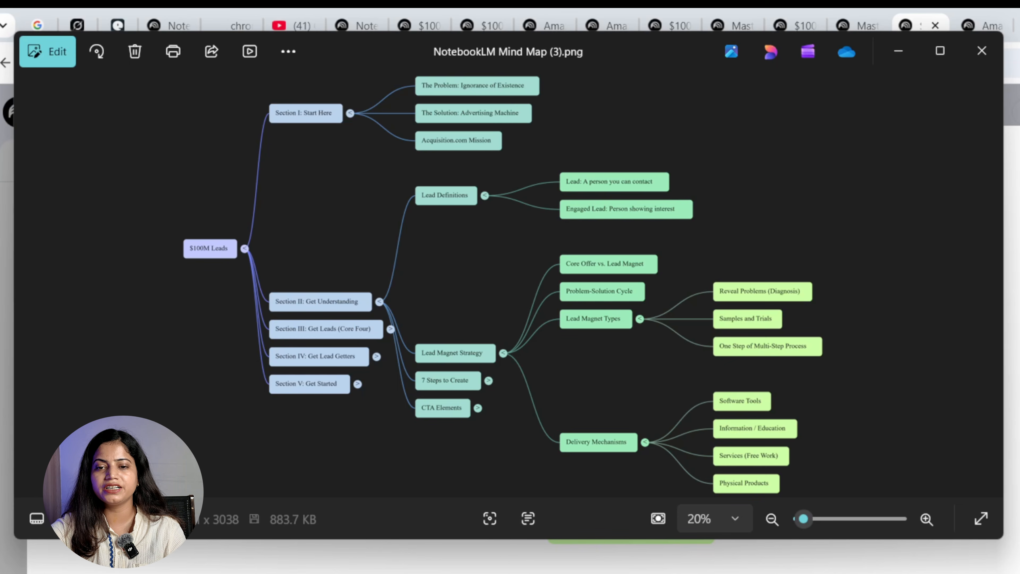
left_click(981, 52)
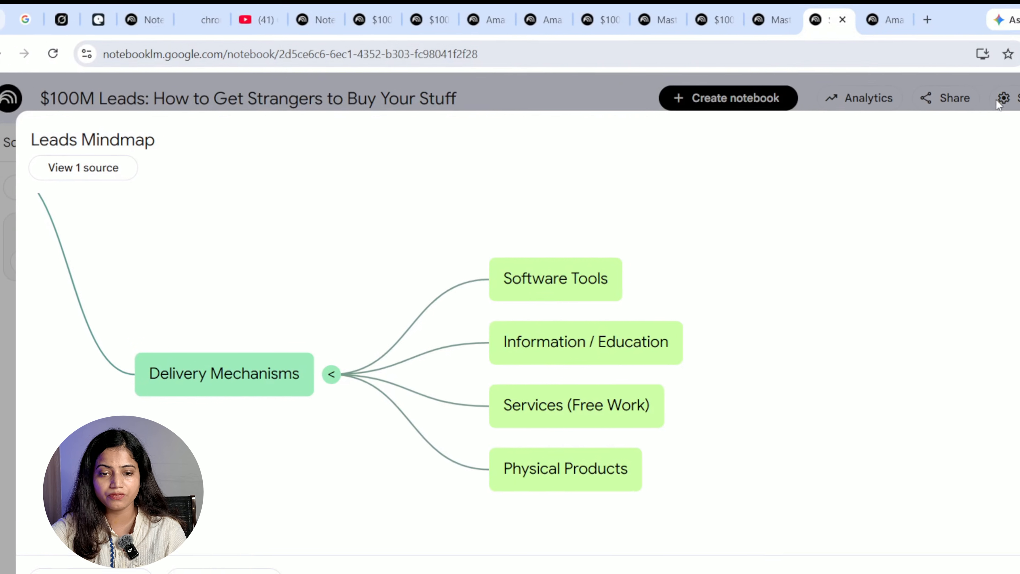
Close the expanded mind map and check the generated outputs in the Mastering Canva, $100M Leads slide deck and Amazon report notebooks
left_click(964, 120)
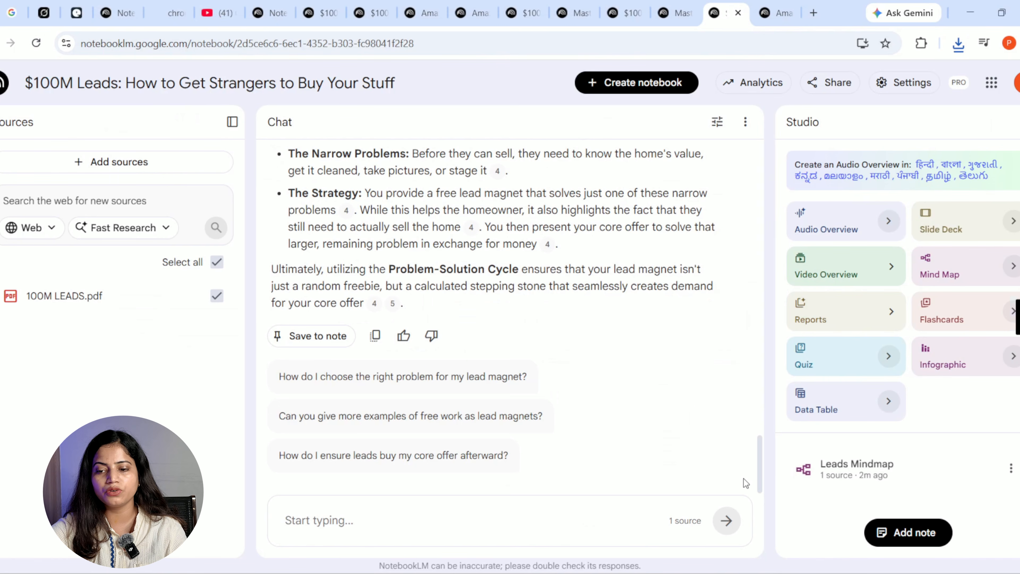
scroll(734, 326, "up", 15)
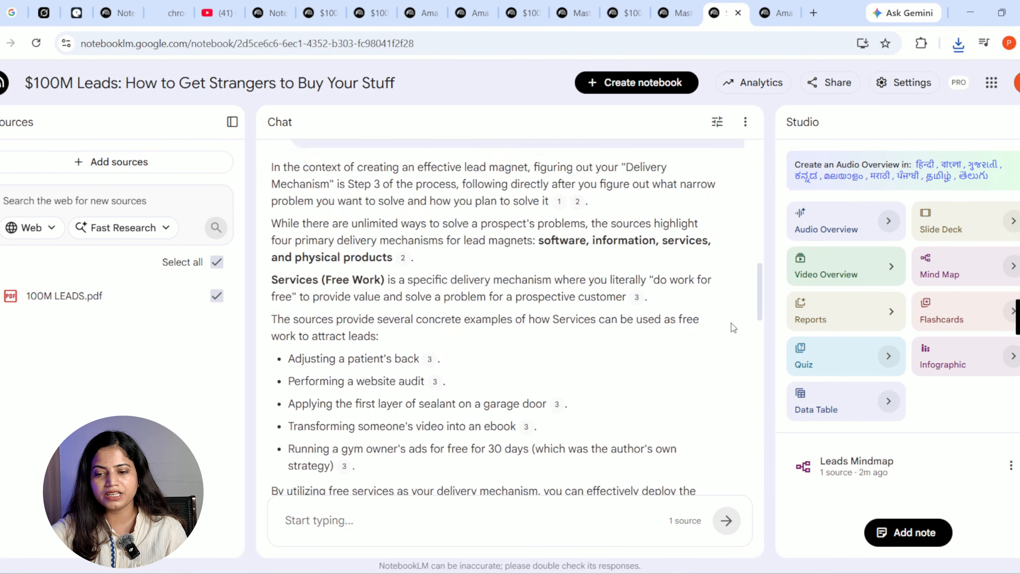
left_click(679, 13)
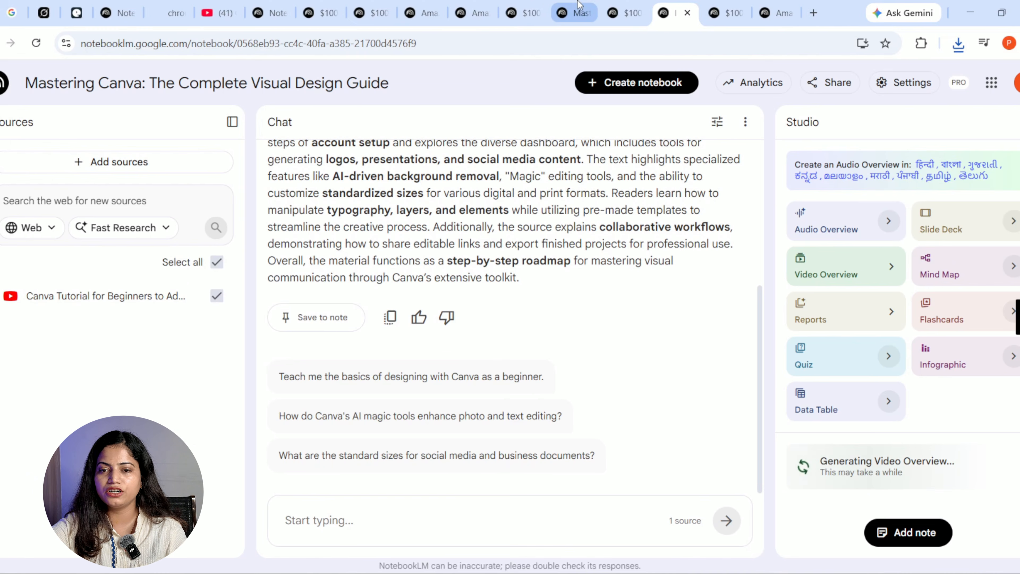
left_click(613, 19)
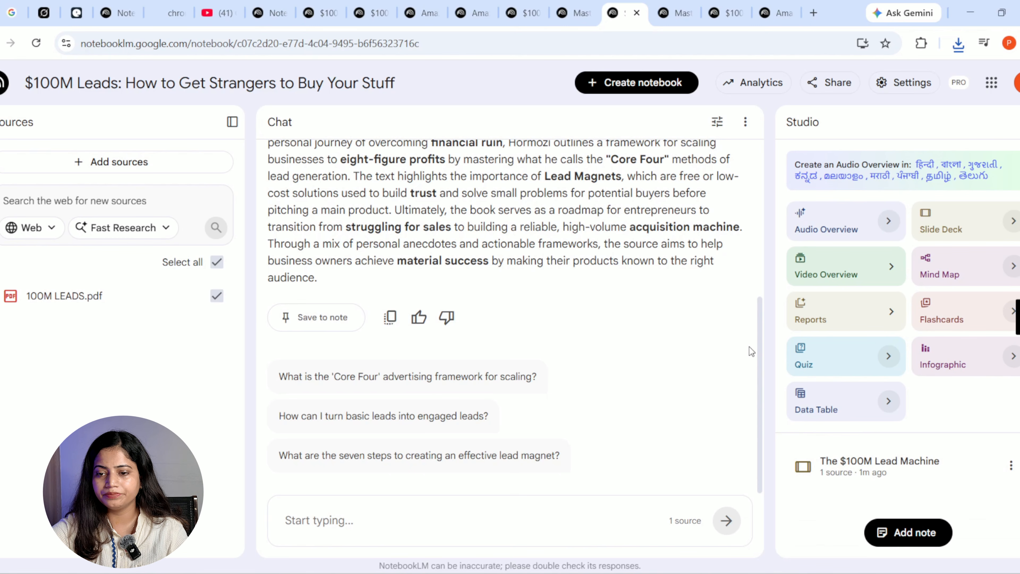
scroll(749, 351, "up", 1)
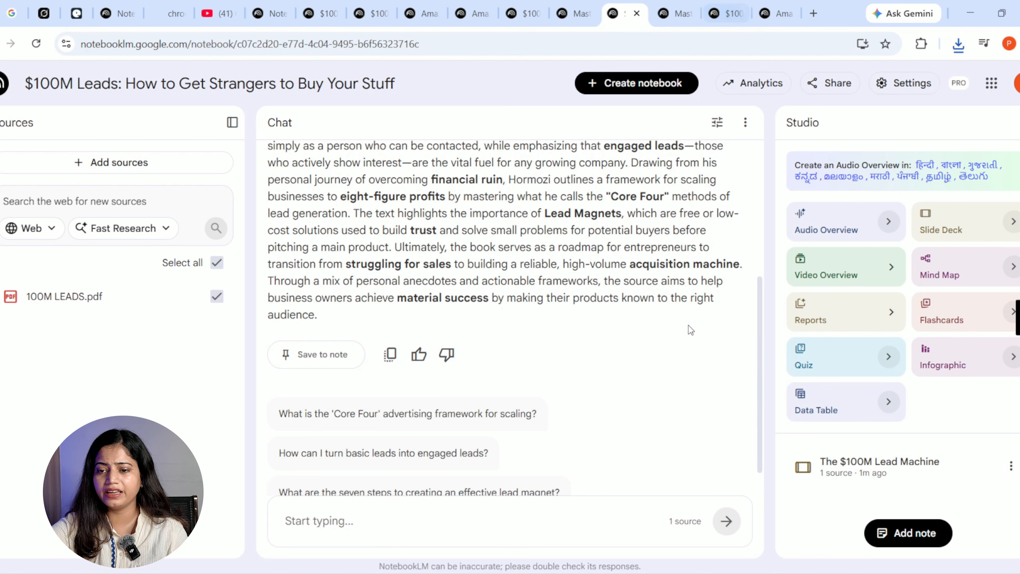
scroll(689, 328, "up", 6)
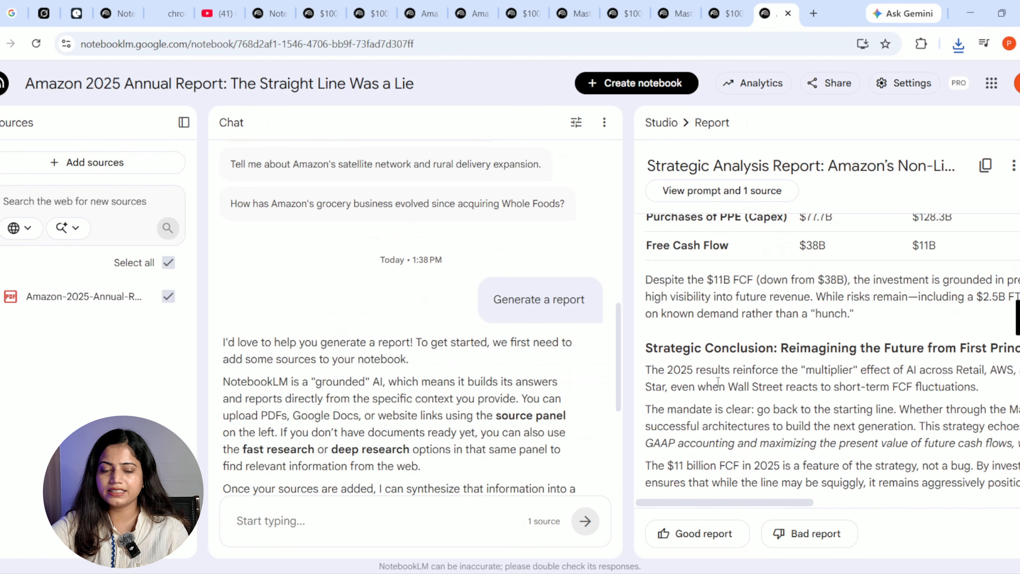
Open notebooklm.google.com in a new browser tab, create a new notebook and request Flashcards without adding a source
left_click(814, 13)
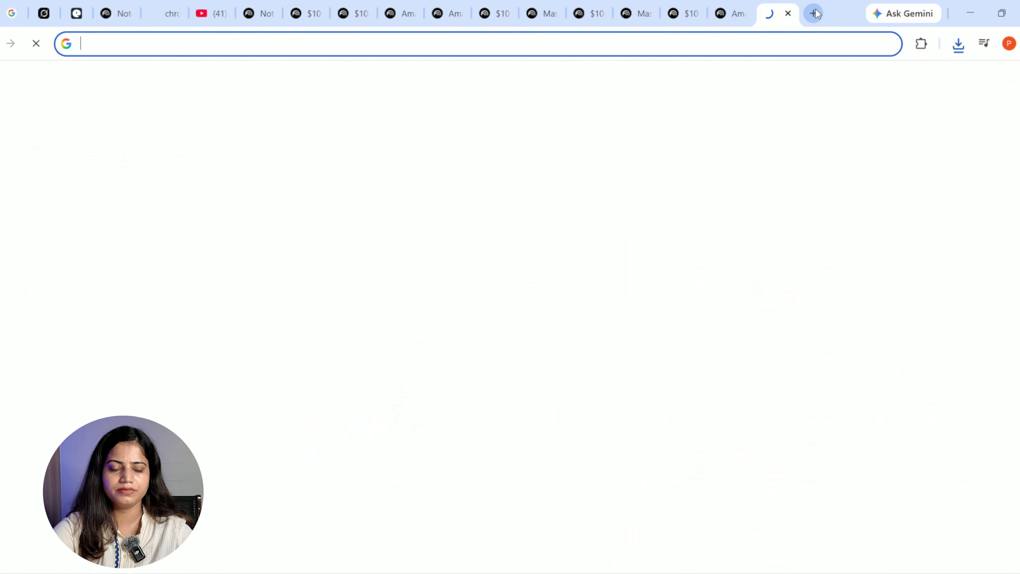
type("notebooklm.google.com")
key("Return")
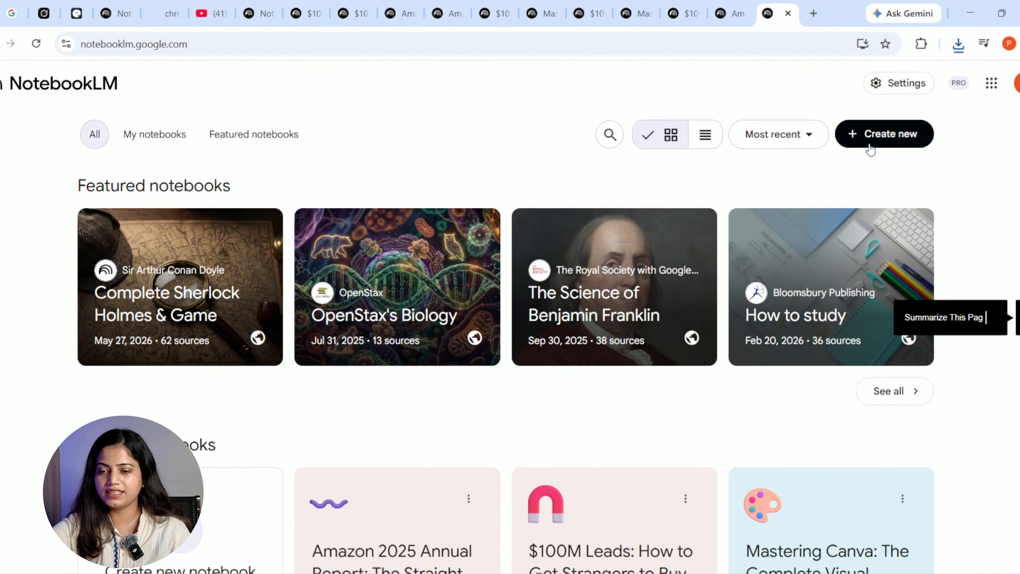
left_click(869, 147)
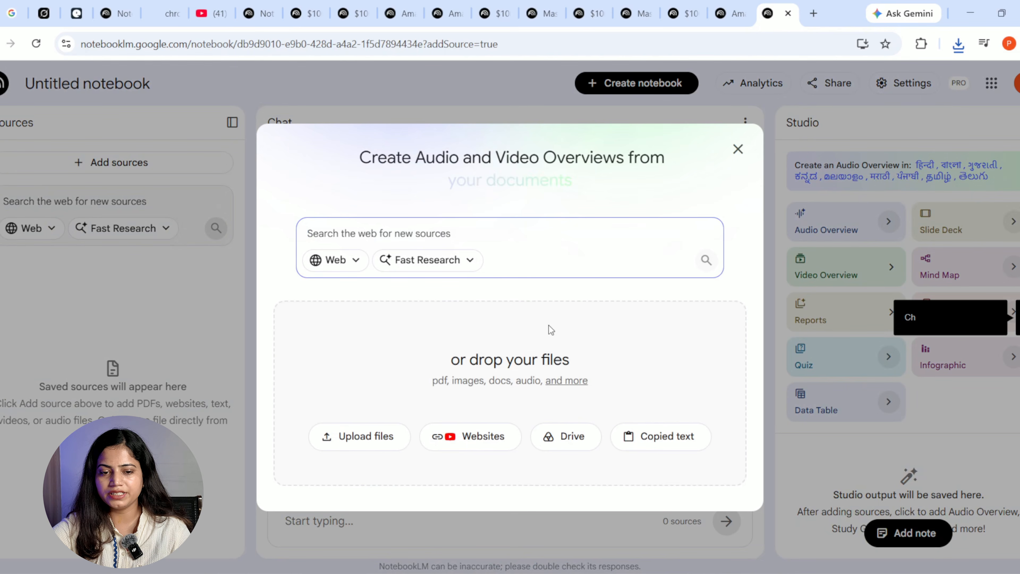
left_click(739, 153)
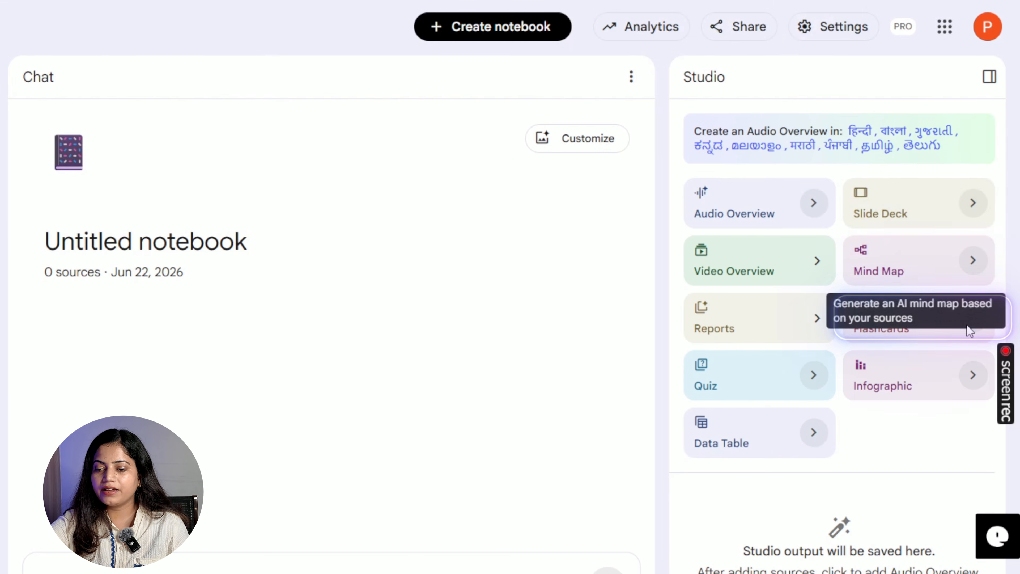
left_click(953, 337)
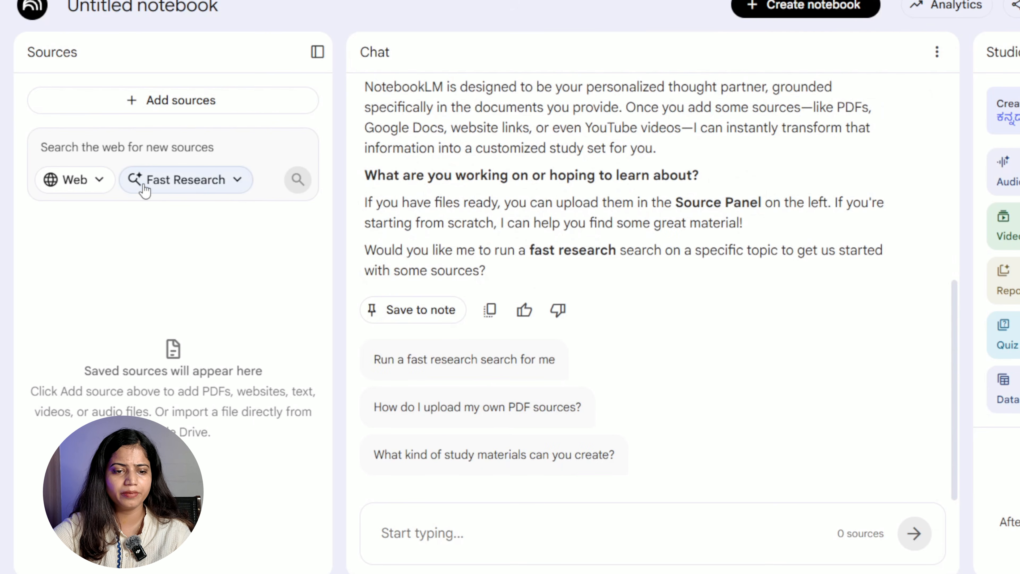
Upload the 100M LEADS PDF from the BOOK folder as the untitled notebook's source
left_click(145, 189)
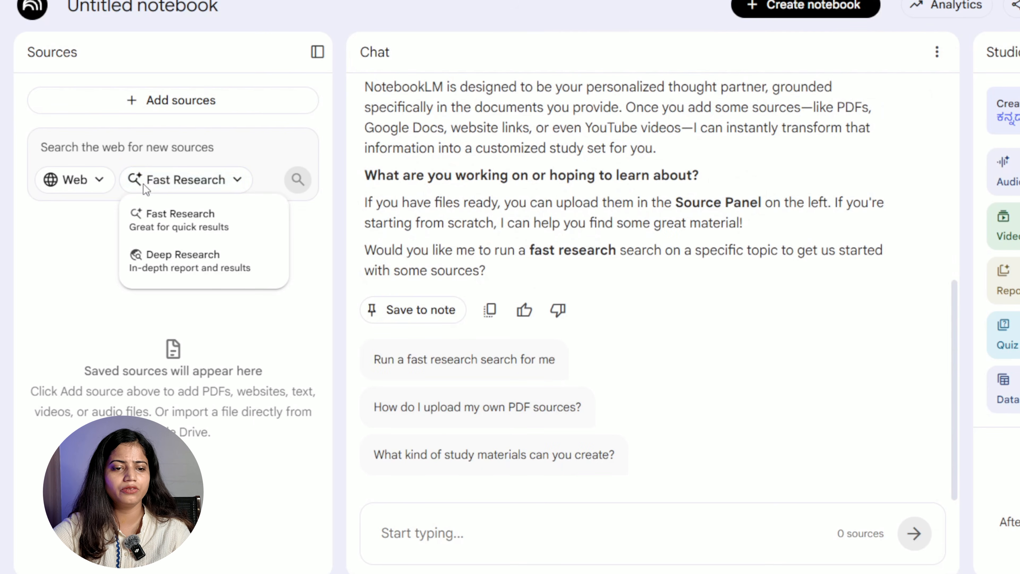
left_click(165, 103)
left_click(164, 103)
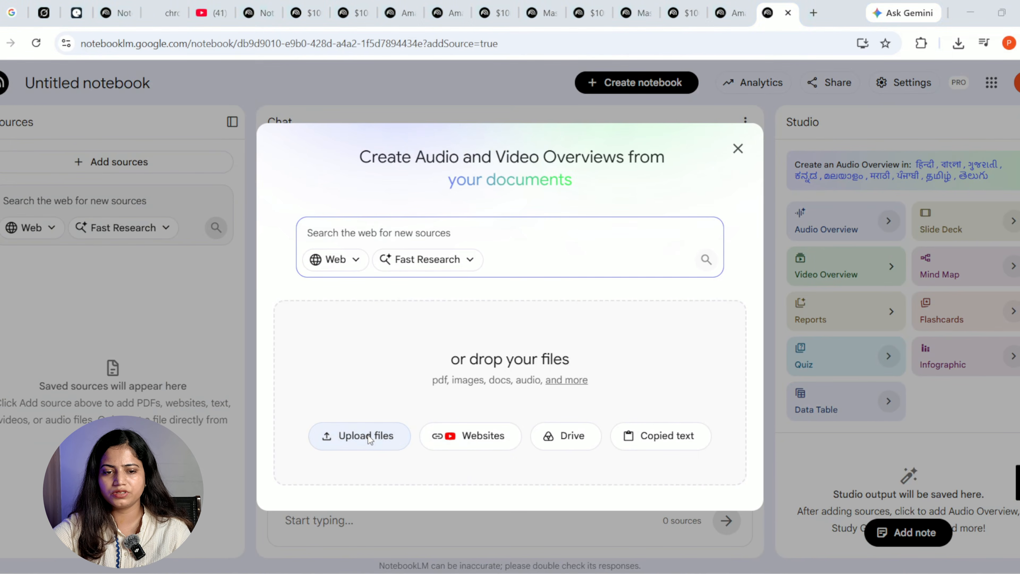
left_click(332, 440)
left_click(244, 155)
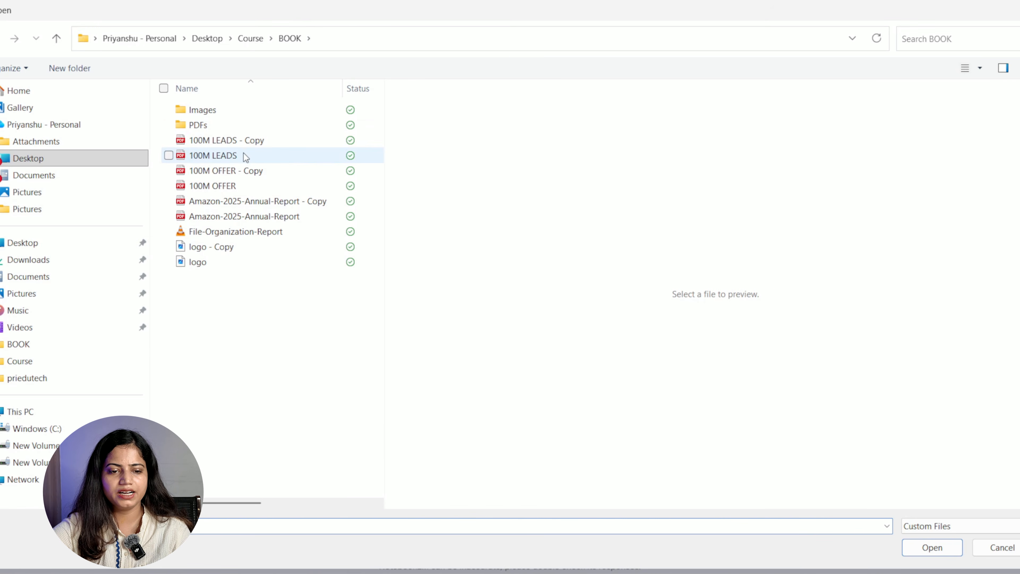
left_click(946, 552)
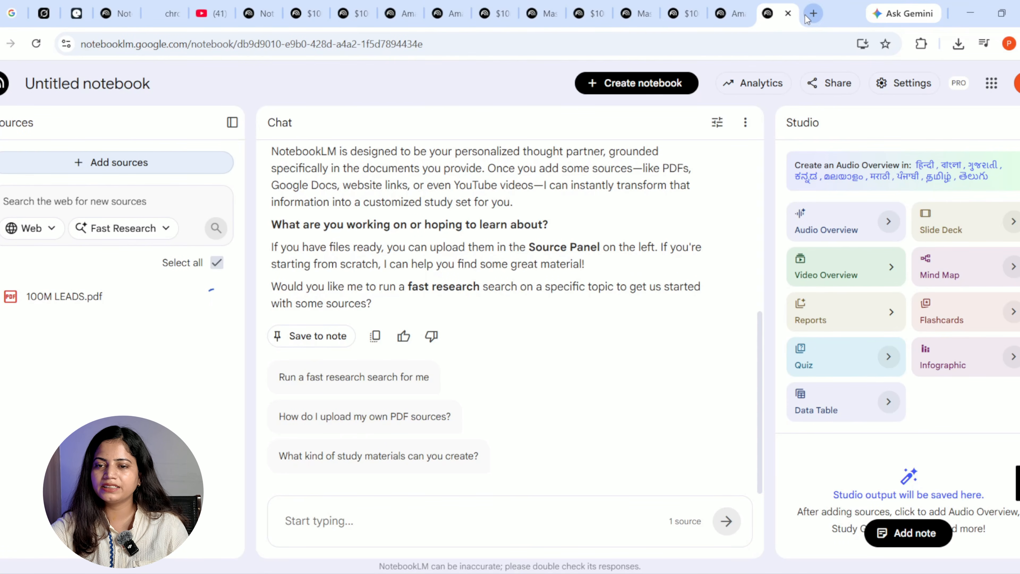
Open notebooklm.google.com in another new browser tab
left_click(807, 16)
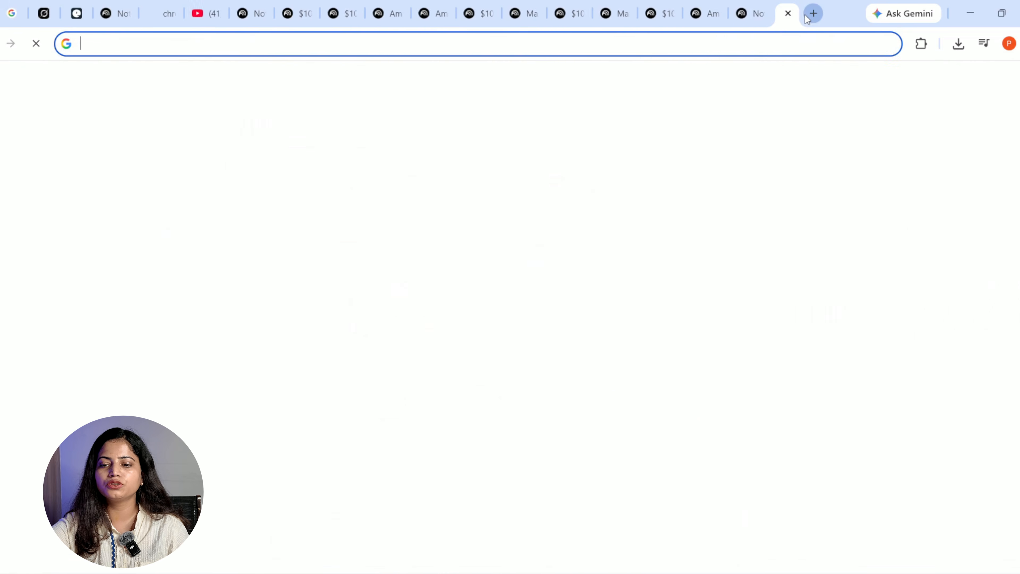
type("notebooklm.google.com")
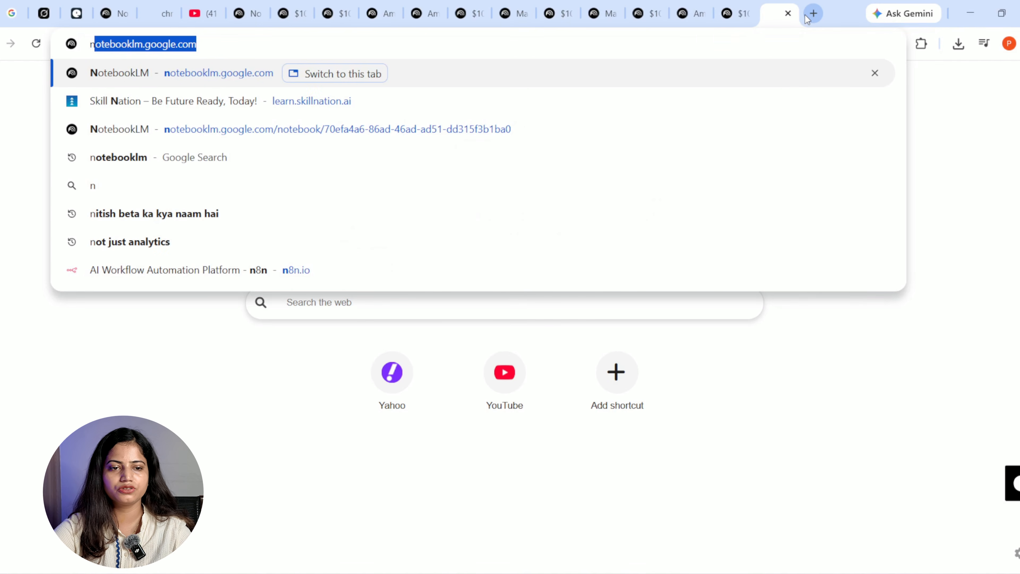
key("Return")
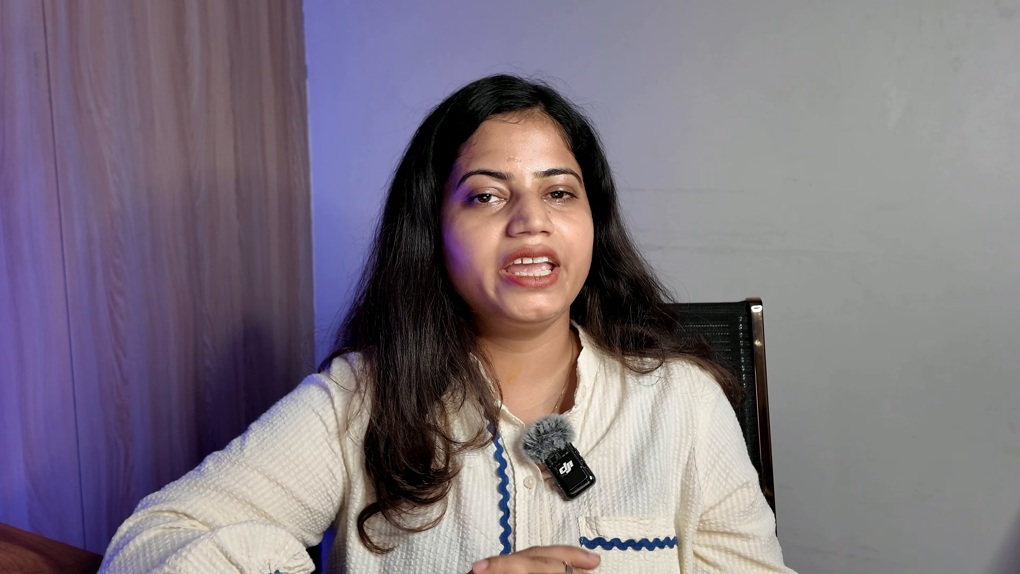
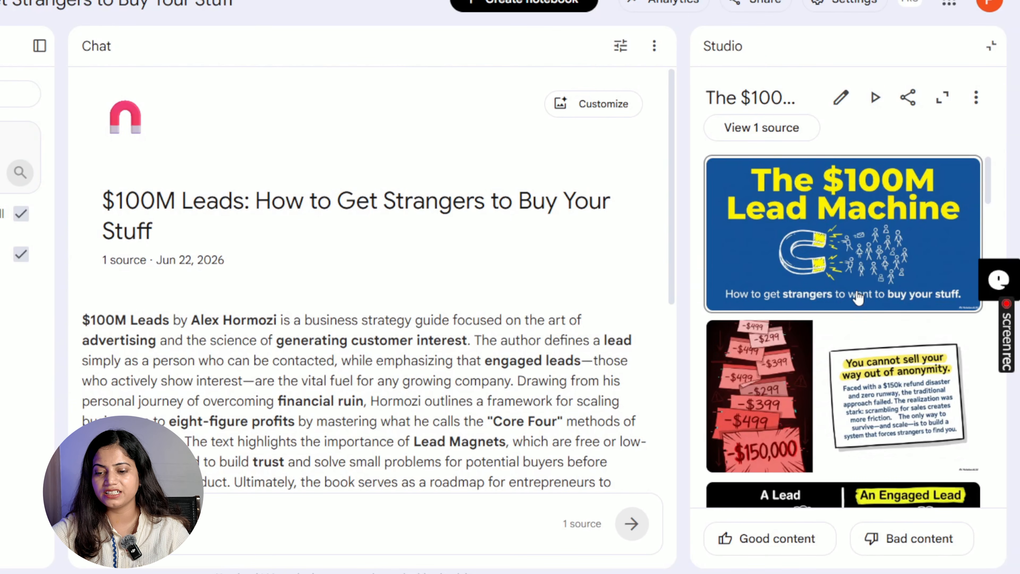
Skim through the slides of The $100M Lead Machine deck to the final Ultimate Guarantee slide
scroll(862, 383, "down", 15)
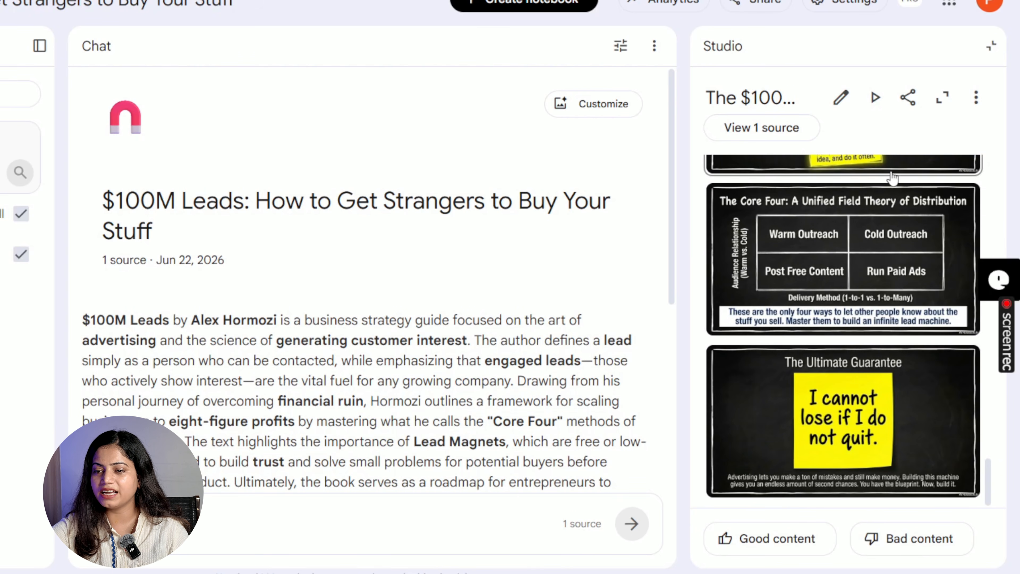
Inspect the $100M Lead Machine deck's sharing options and its expanded viewer, and close the deck
left_click(907, 99)
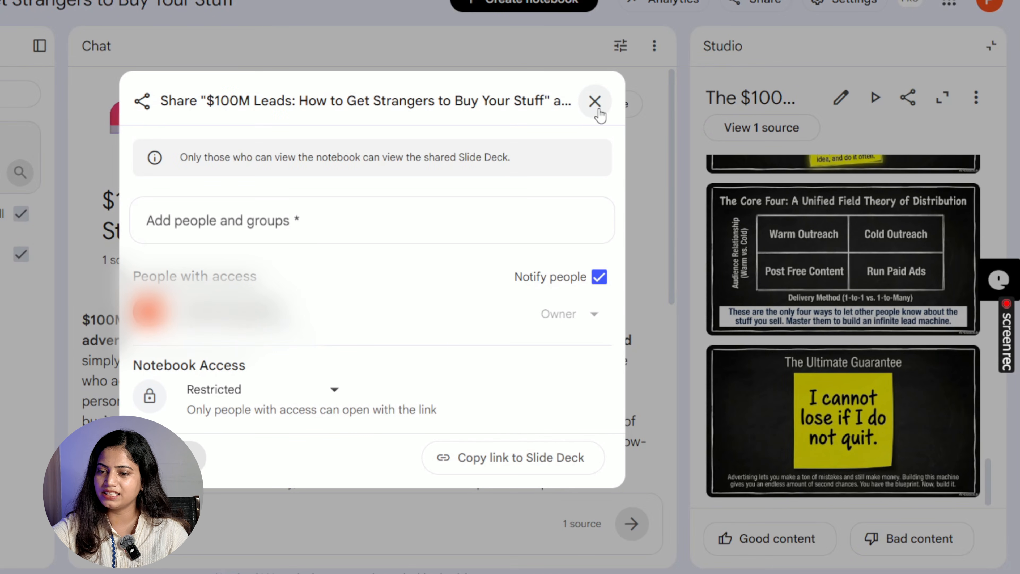
left_click(595, 101)
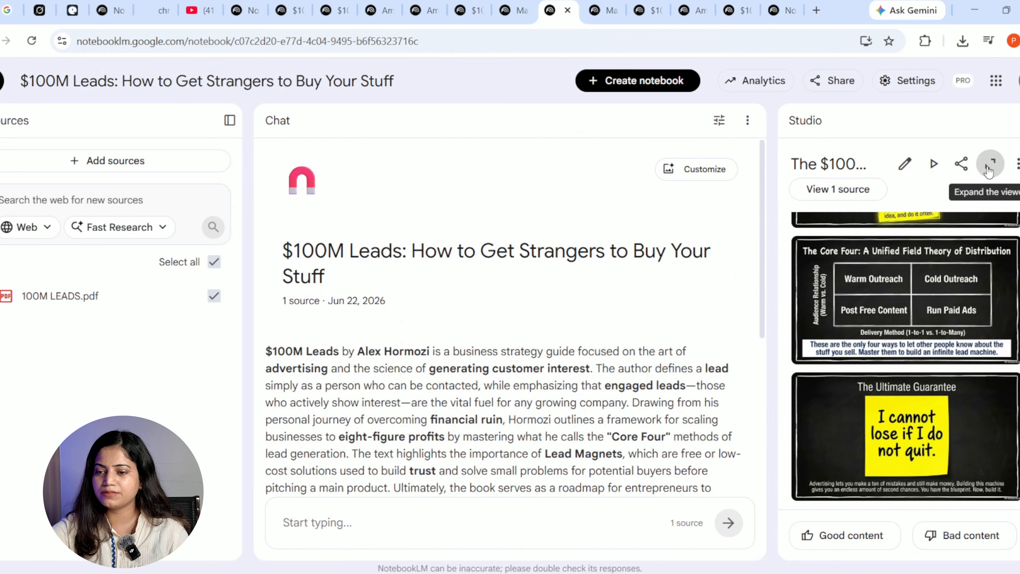
left_click(986, 160)
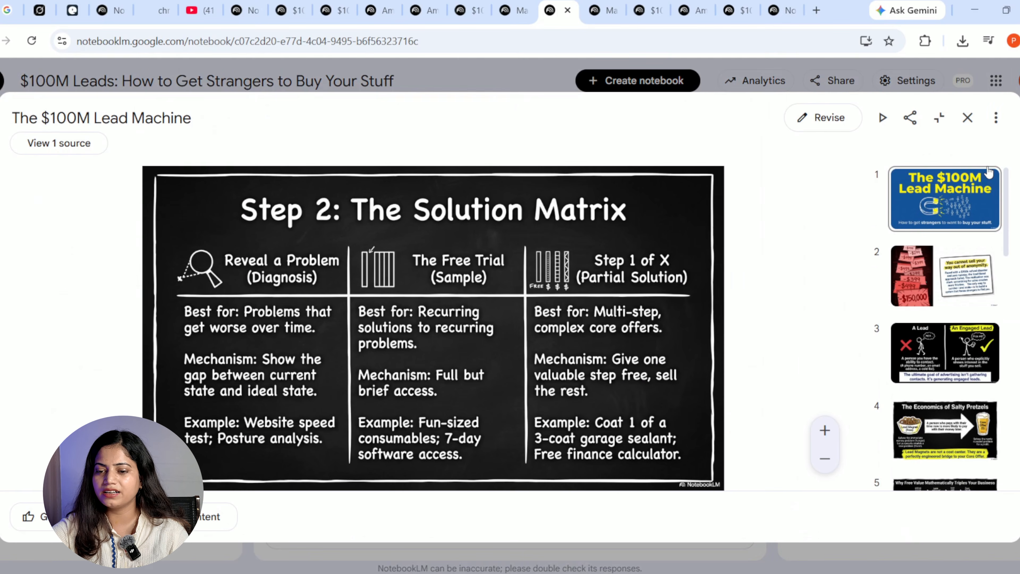
left_click(966, 117)
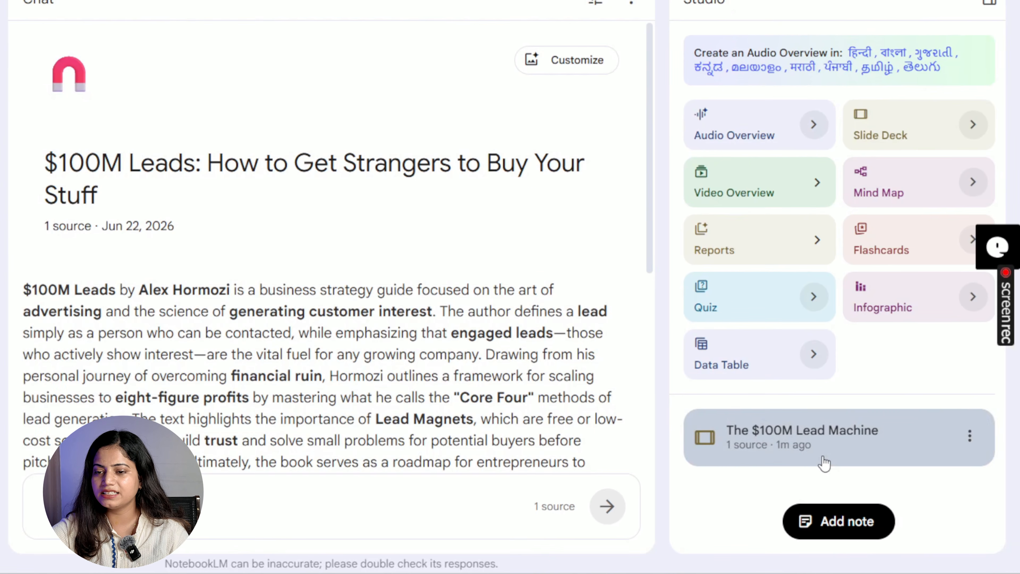
Reopen The $100M Lead Machine deck, download it as PowerPoint (.pptx) and open the downloaded file
left_click(848, 462)
left_click(993, 96)
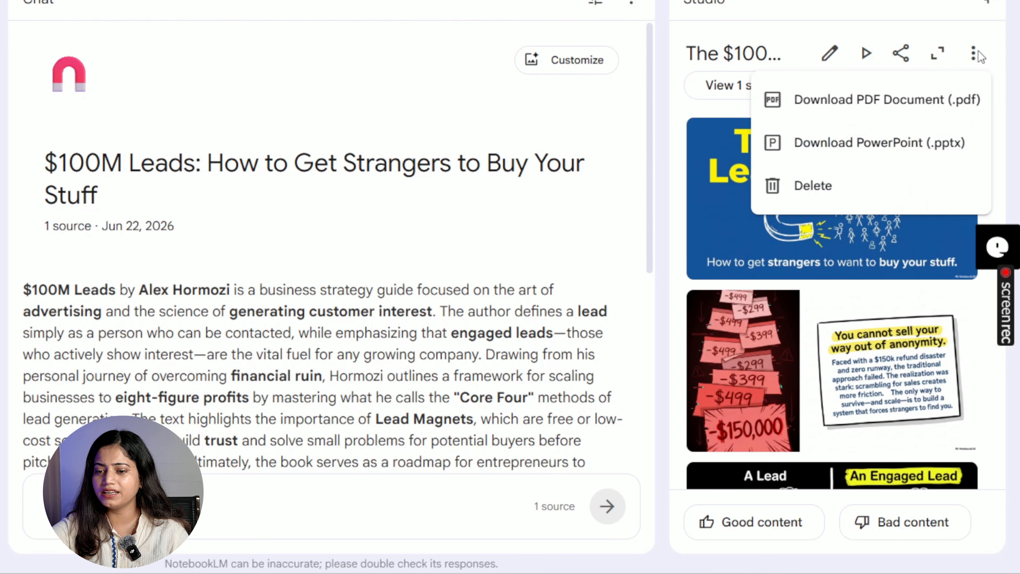
left_click(842, 149)
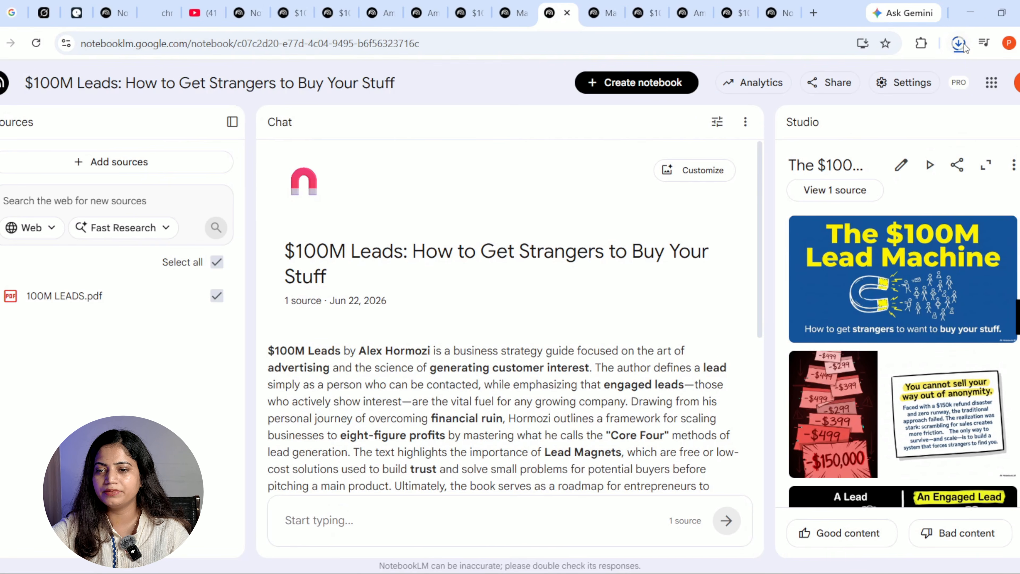
left_click(959, 43)
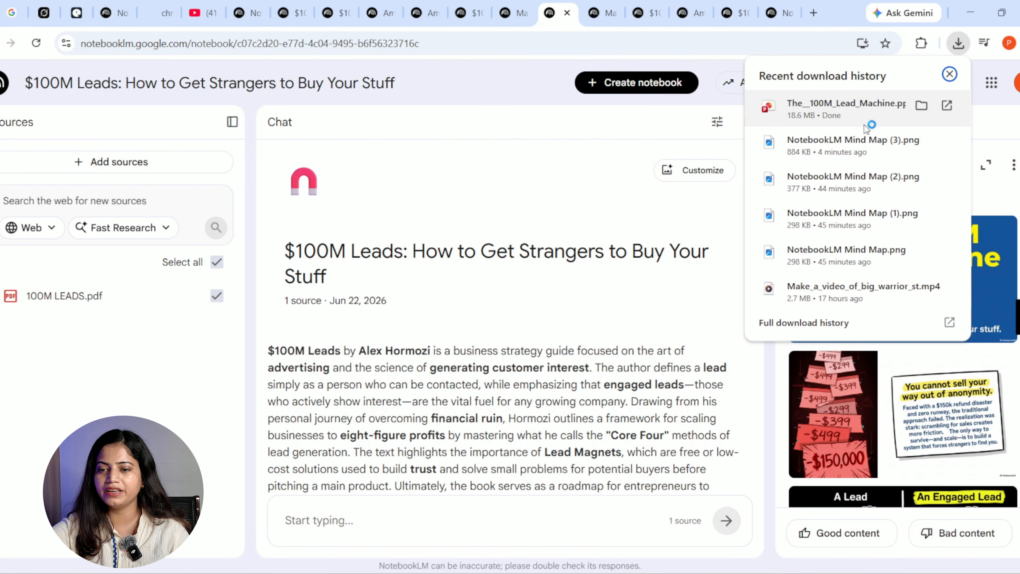
left_click(849, 109)
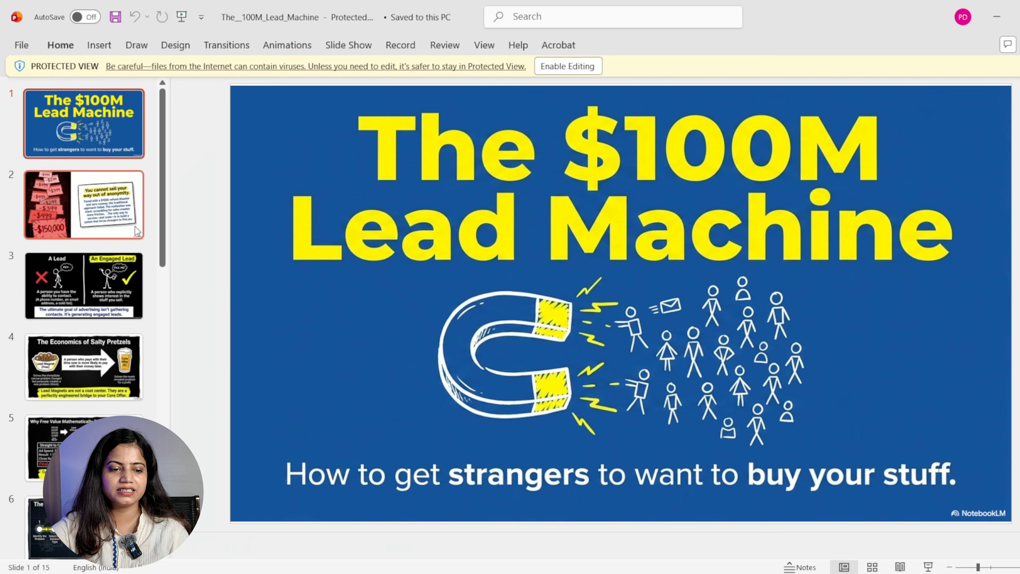
Browse the downloaded PowerPoint deck, viewing slide 2 and slides 12 through 15
left_click(134, 227)
scroll(88, 241, "down", 10)
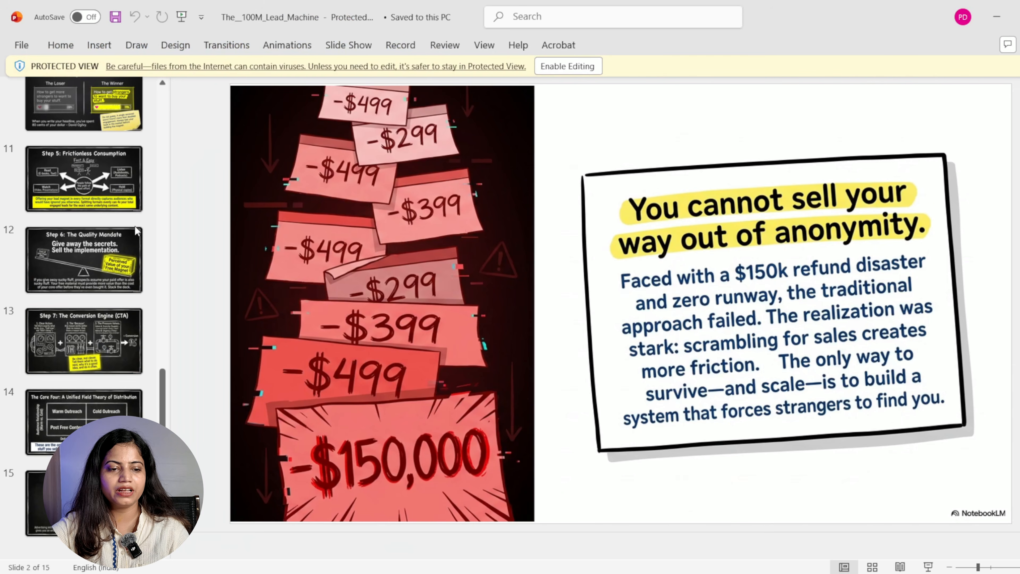
left_click(78, 258)
left_click(83, 341)
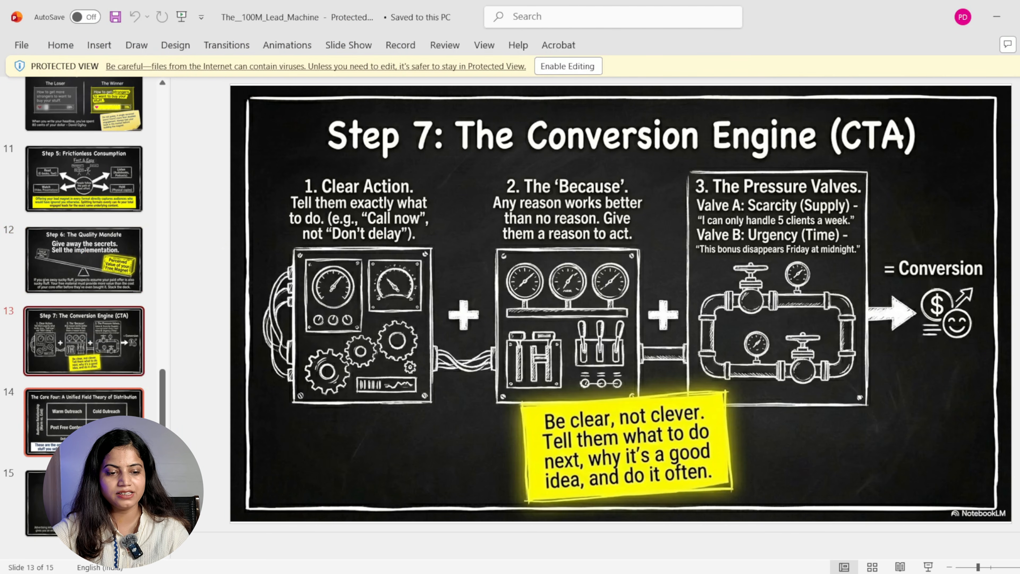
key("Down")
key("Down")
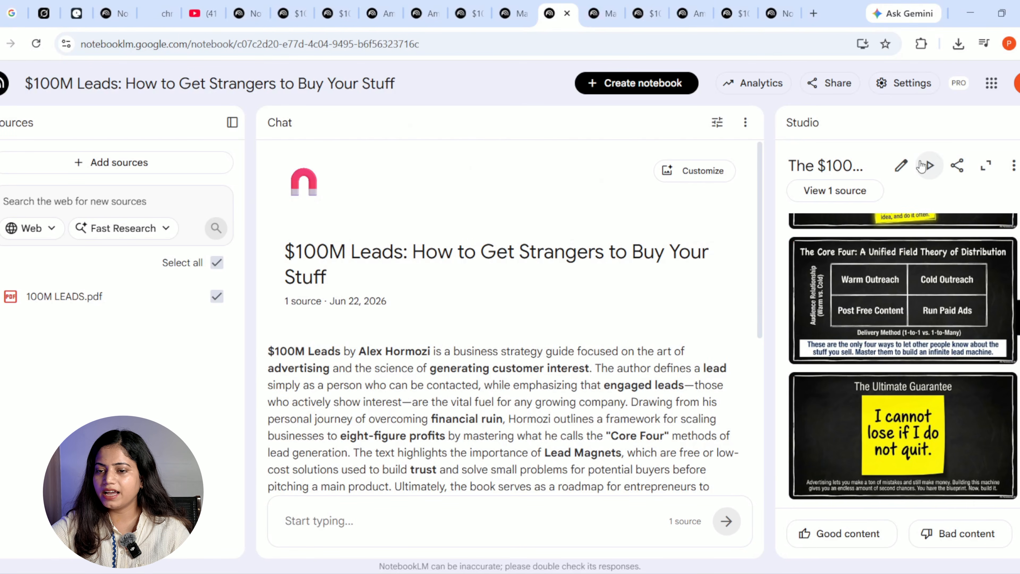
Return to NotebookLM, check the deck's slide revision options and close the viewer
left_click(901, 166)
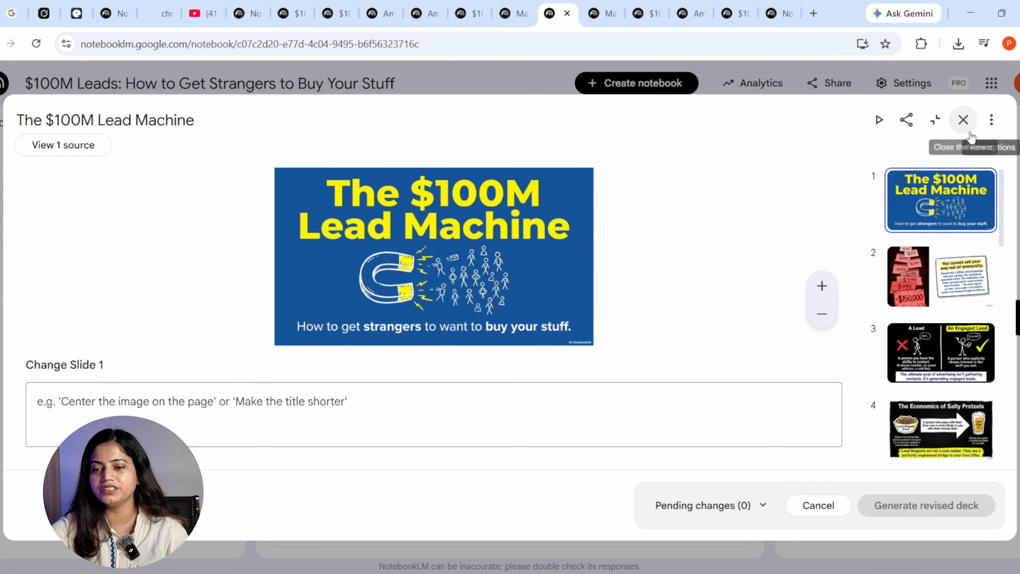
left_click(963, 119)
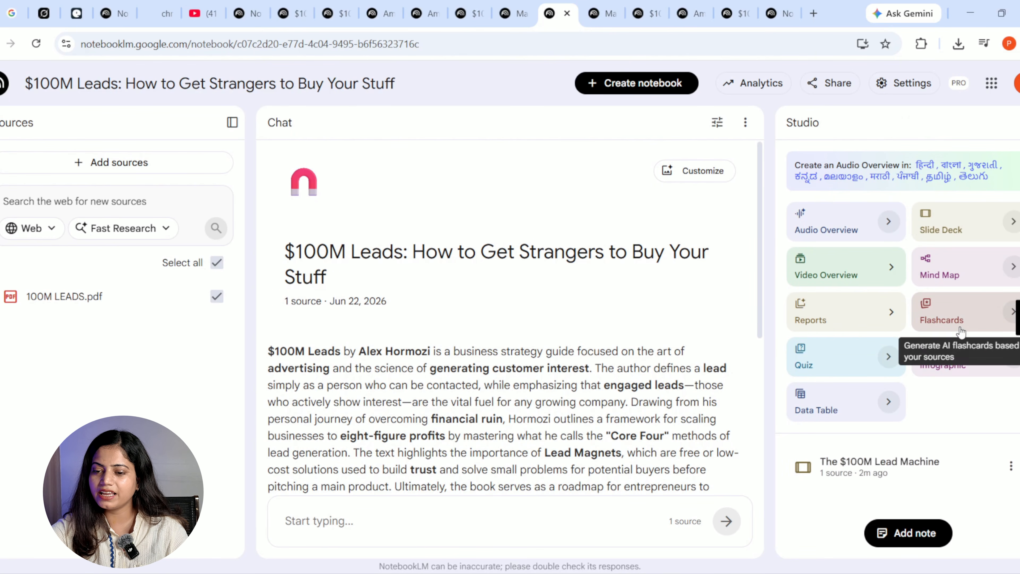
In the other $100M Leads notebook, generate flashcards with Fewer cards and Easy difficulty
left_click(779, 14)
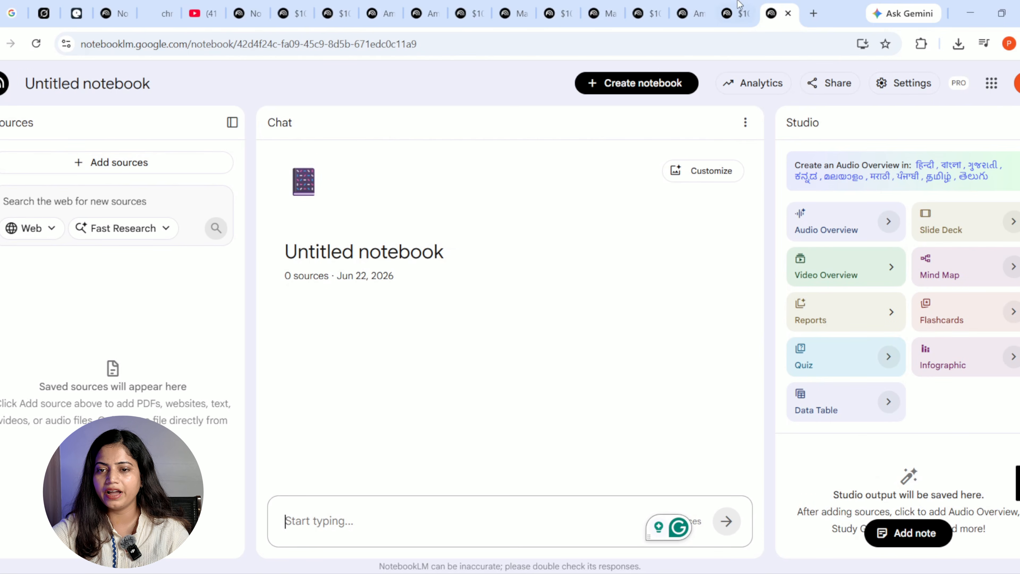
left_click(740, 13)
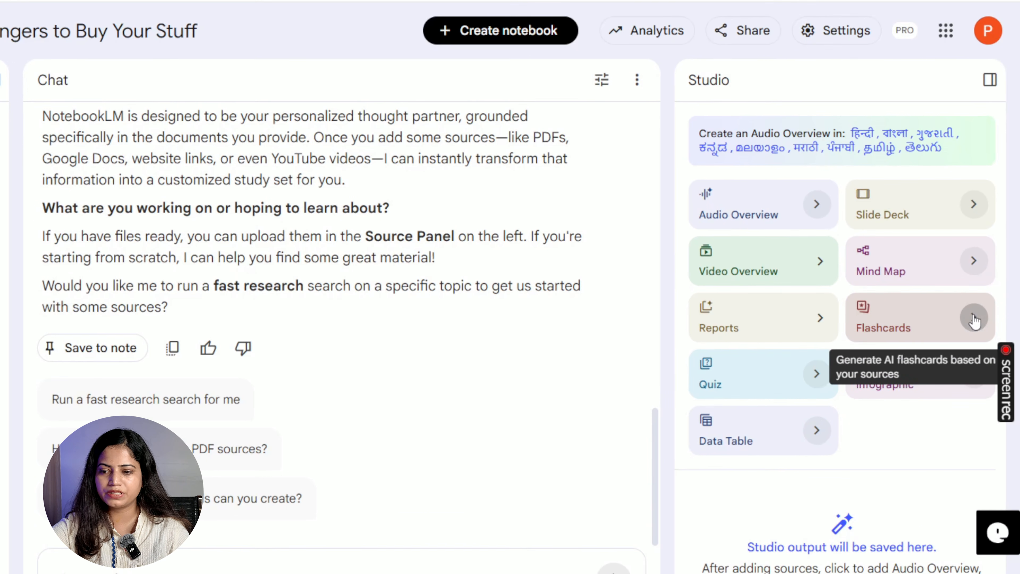
left_click(1013, 311)
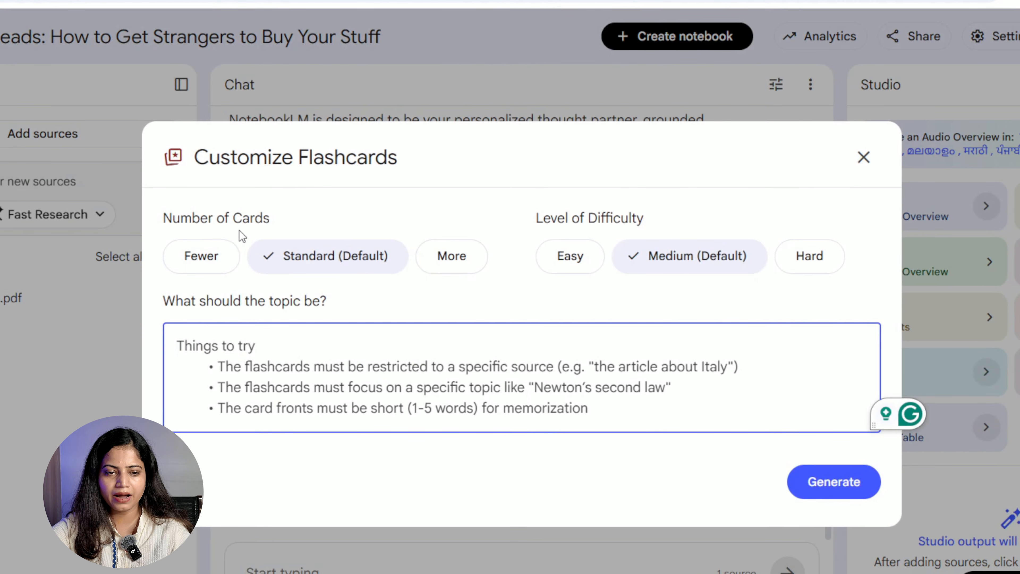
left_click(221, 262)
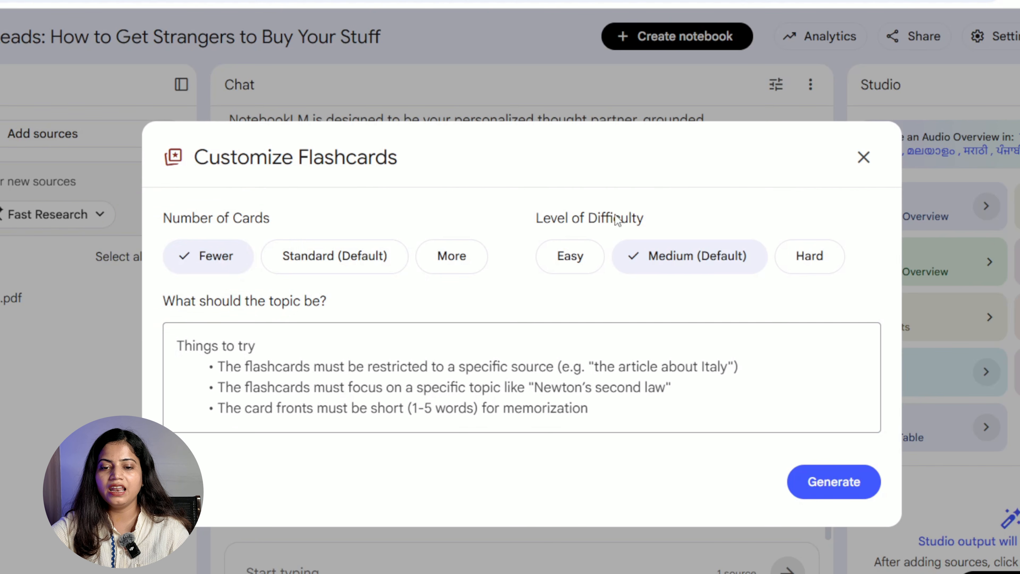
left_click(599, 257)
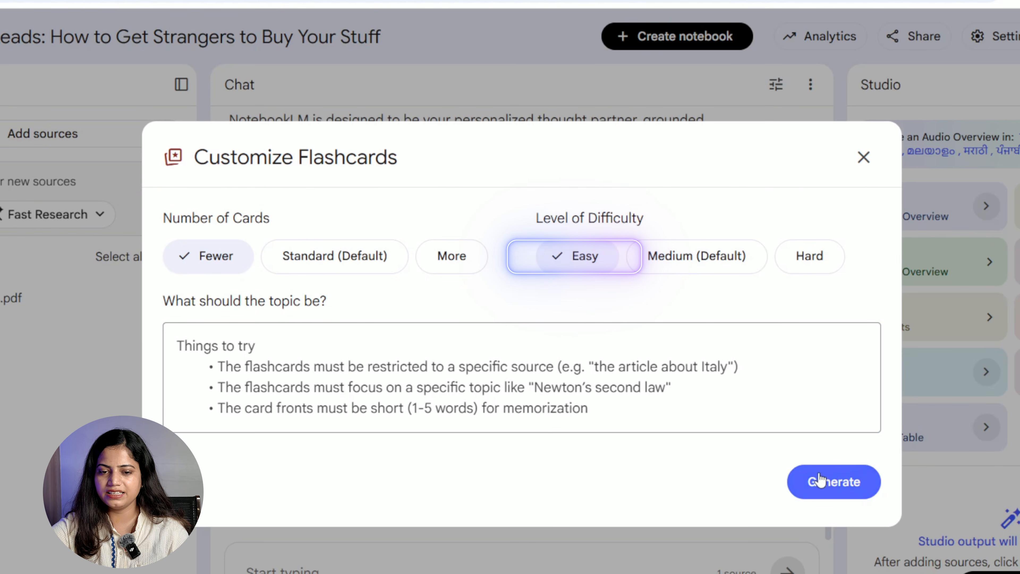
left_click(831, 482)
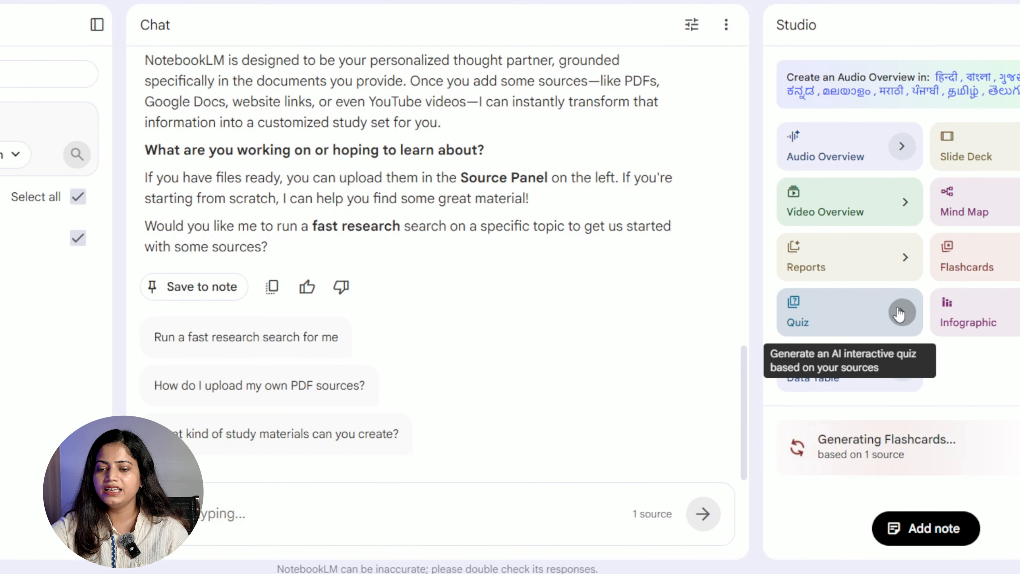
Generate a quiz from the source with Fewer questions and the default Medium difficulty
left_click(900, 313)
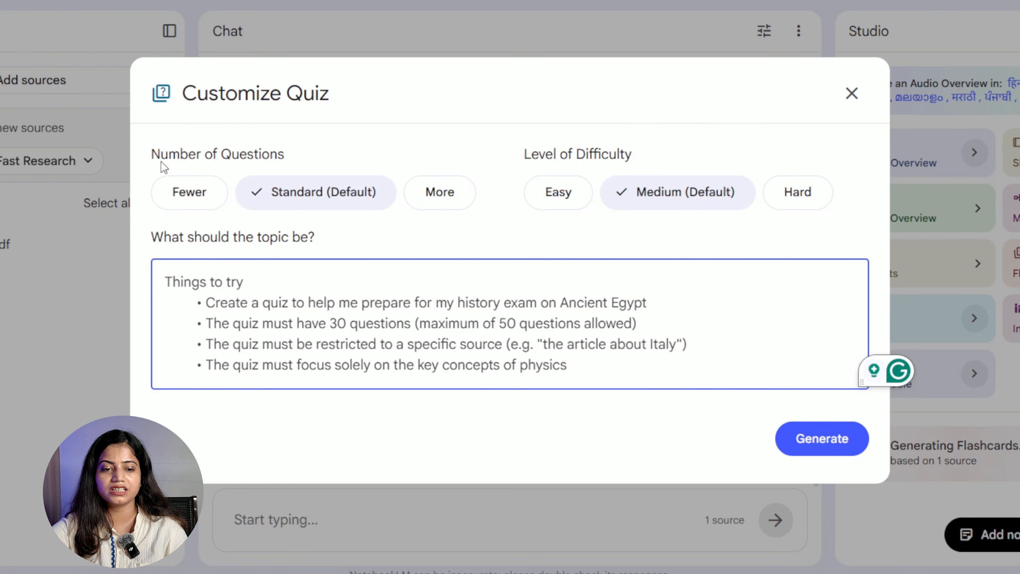
left_click_drag(161, 163, 294, 178)
left_click(205, 199)
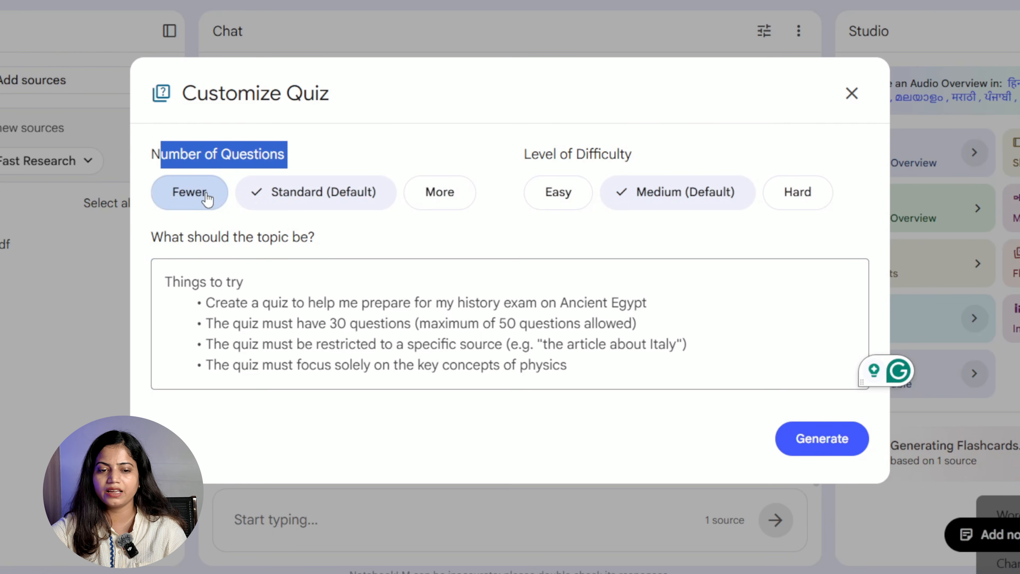
left_click(798, 429)
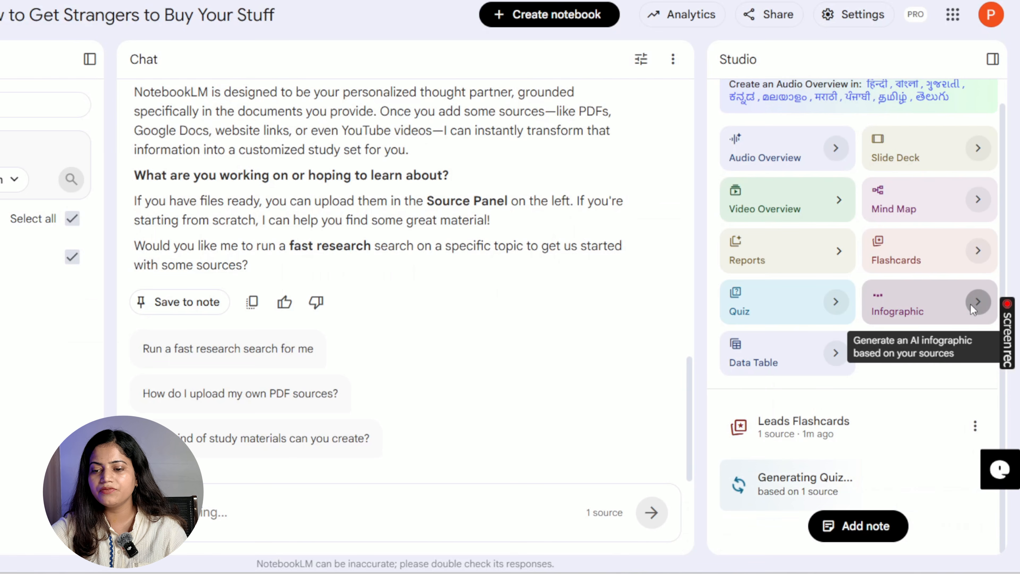
Review the infographic customization options for style and detail, and generate an infographic from the source
left_click(972, 305)
scroll(641, 360, "down", 1)
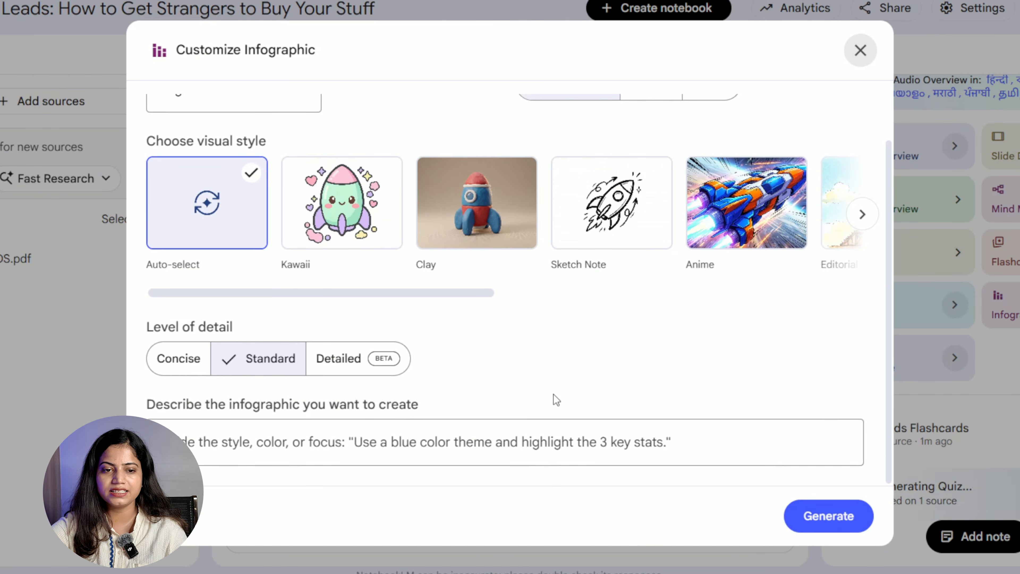
scroll(341, 215, "up", 1)
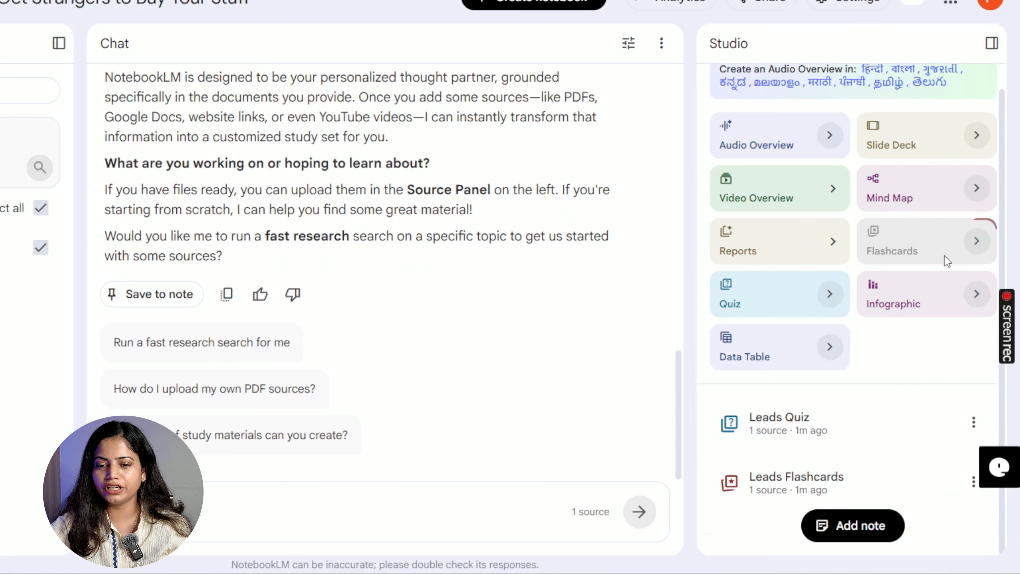
scroll(701, 447, "down", 2)
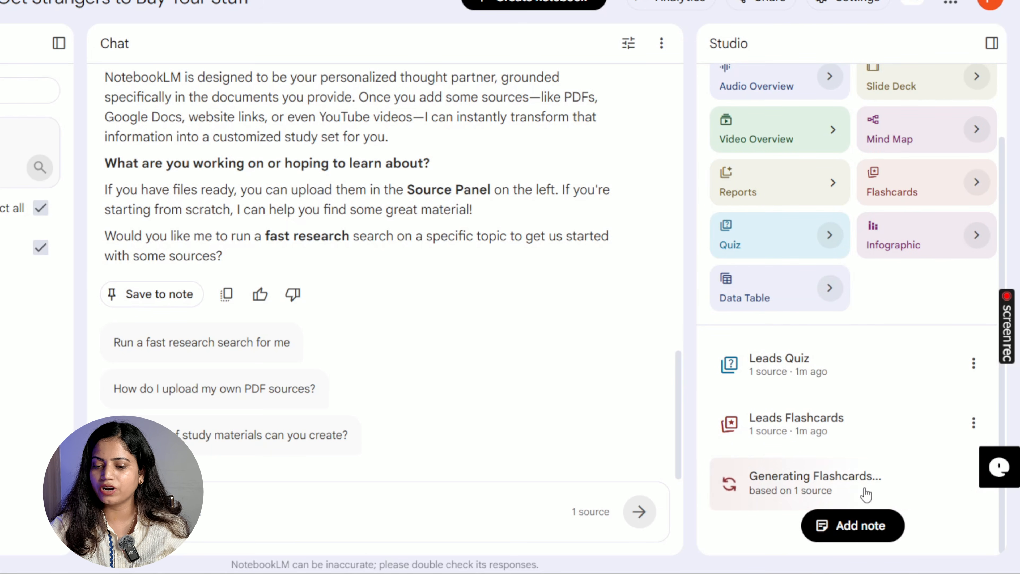
left_click(962, 237)
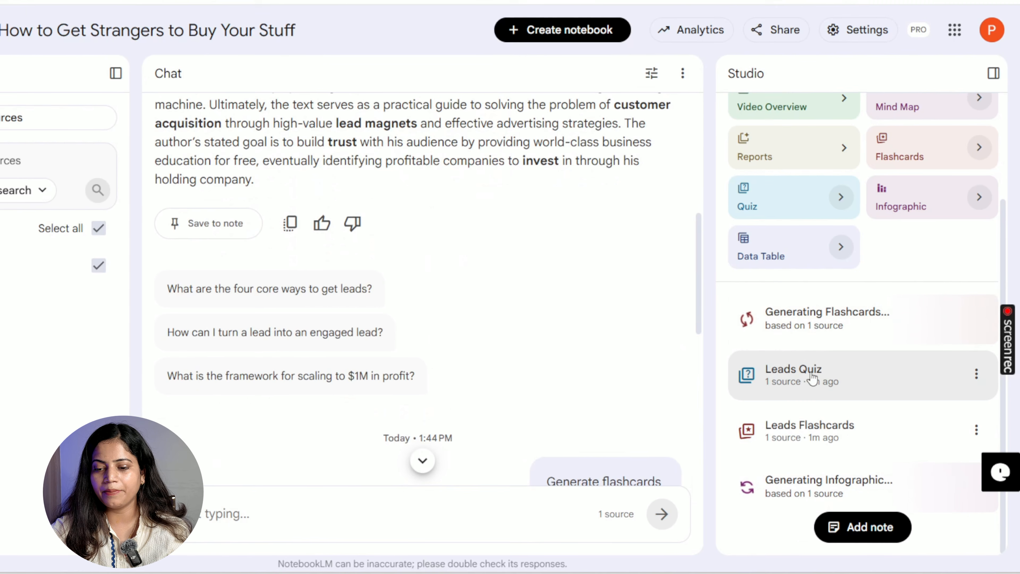
Open the Leads Quiz and read the first question about leads versus engaged leads with its answer options
left_click(779, 363)
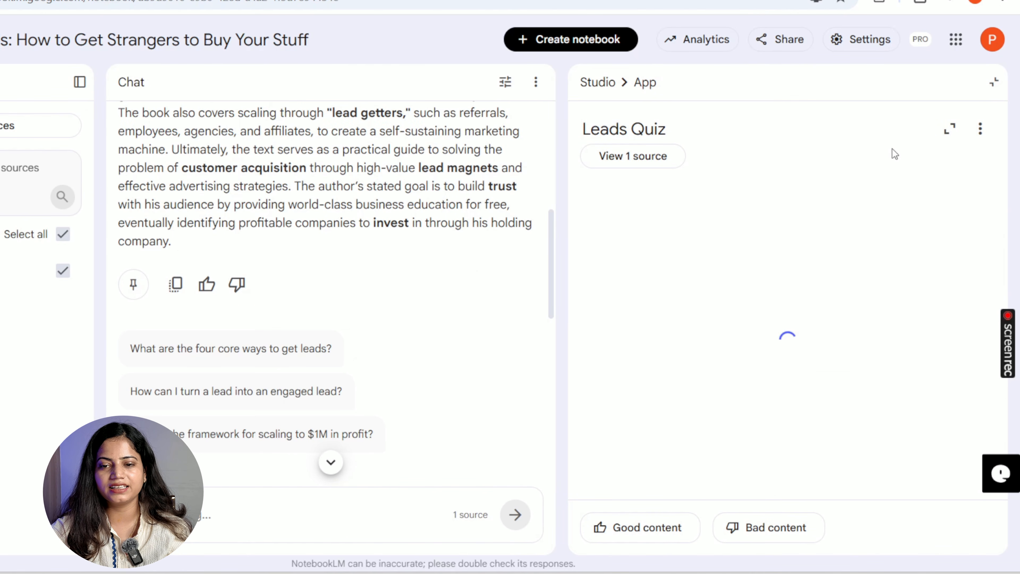
scroll(720, 394, "down", 4)
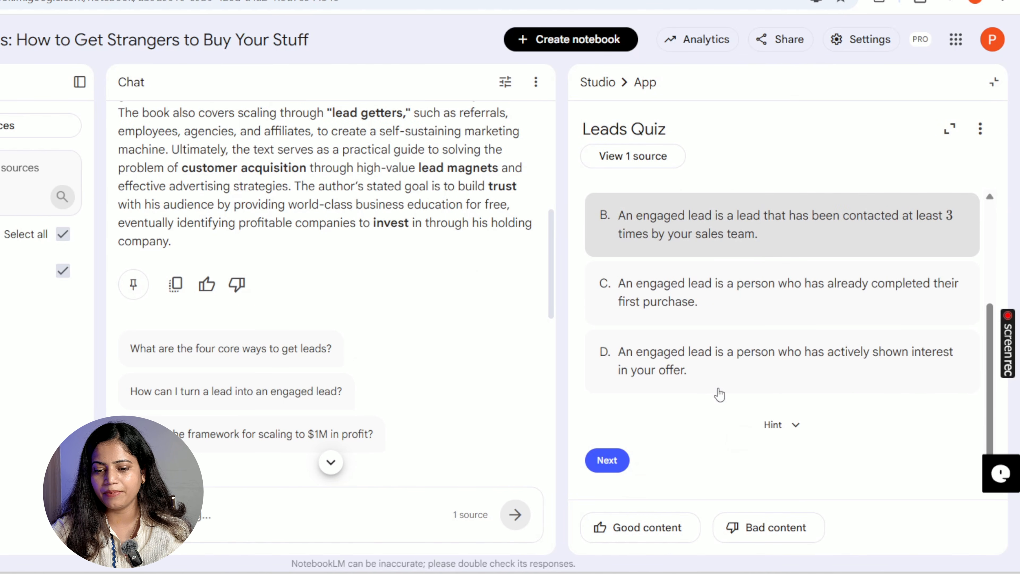
scroll(719, 395, "up", 4)
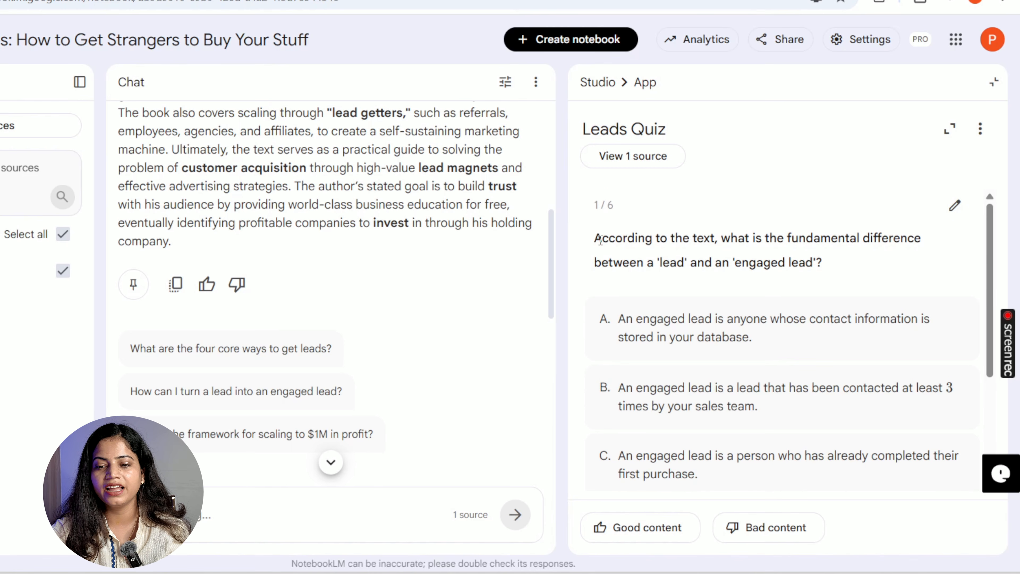
left_click_drag(600, 251, 834, 261)
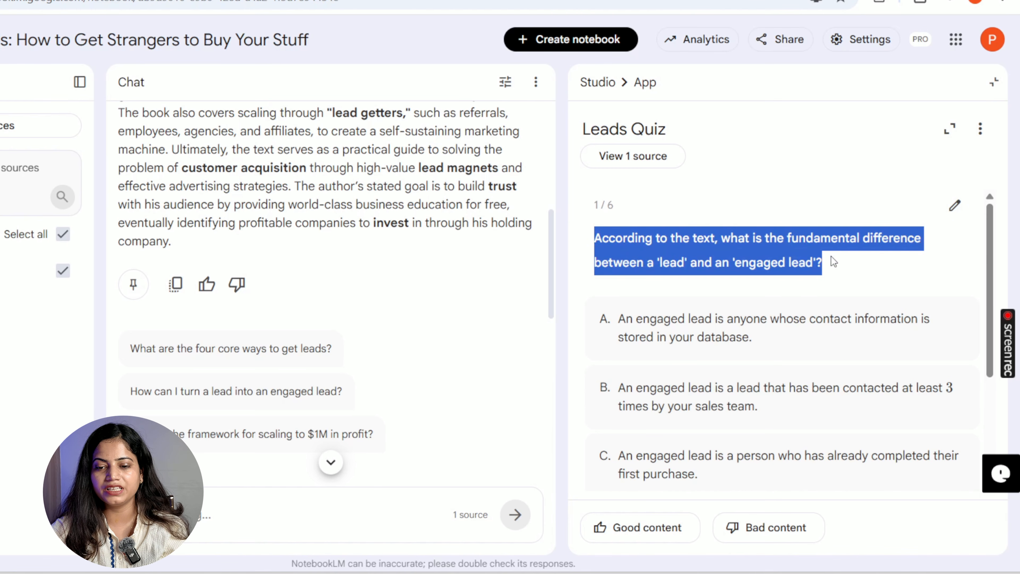
left_click(847, 273)
scroll(846, 272, "down", 3)
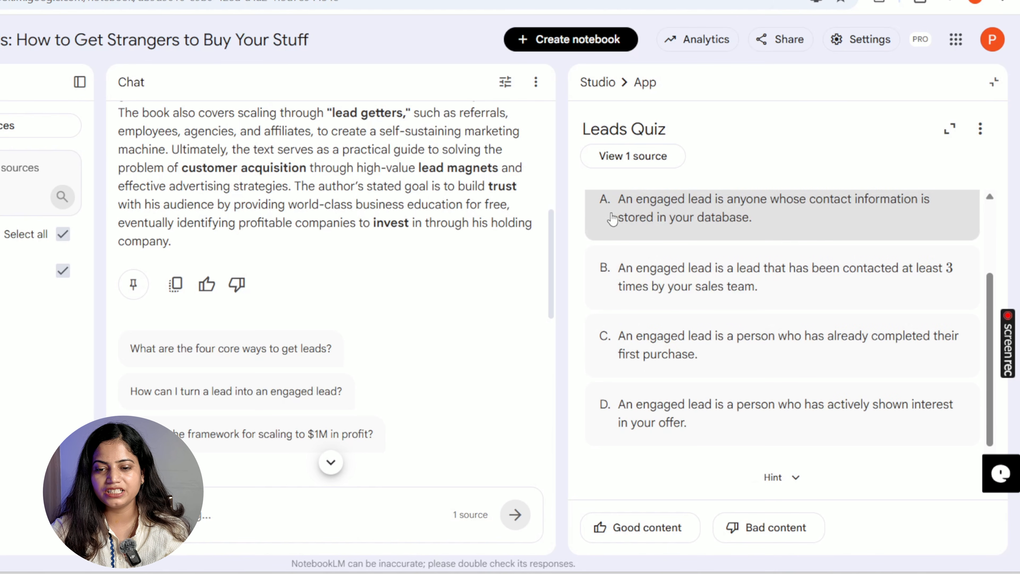
scroll(649, 421, "down", 2)
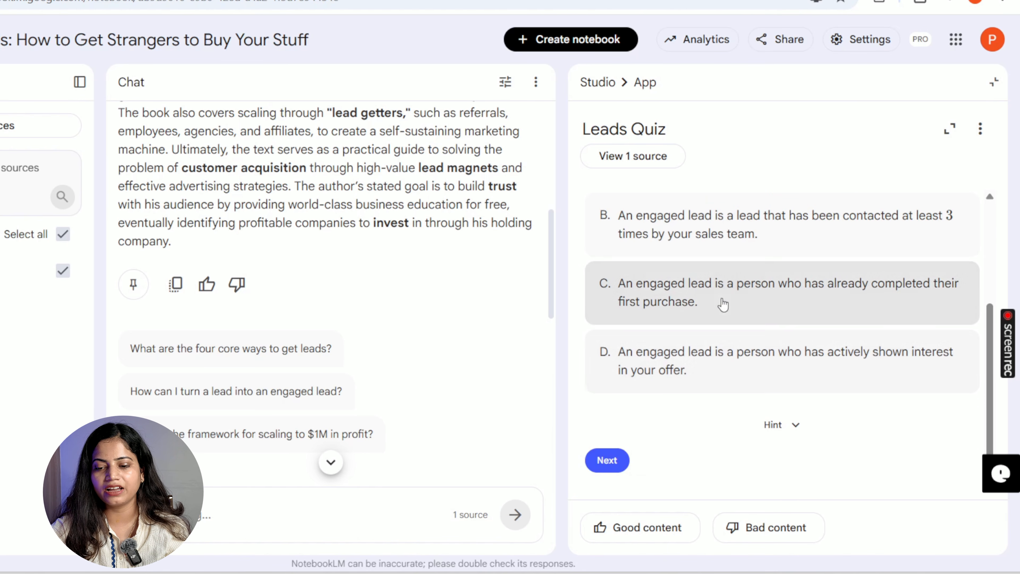
Show and read the hint for the first quiz question, and advance to the second question
left_click(789, 424)
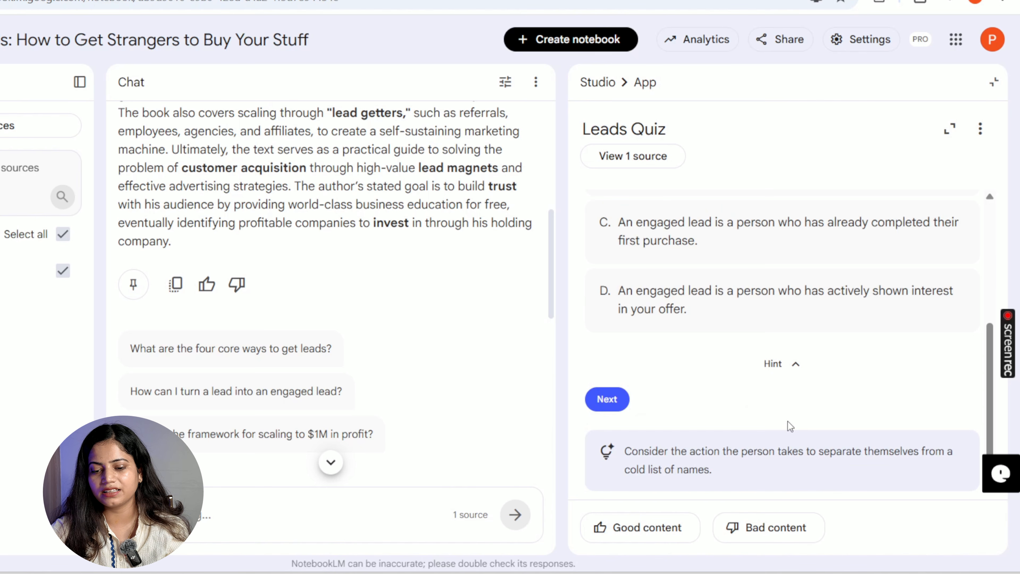
left_click_drag(629, 450, 764, 486)
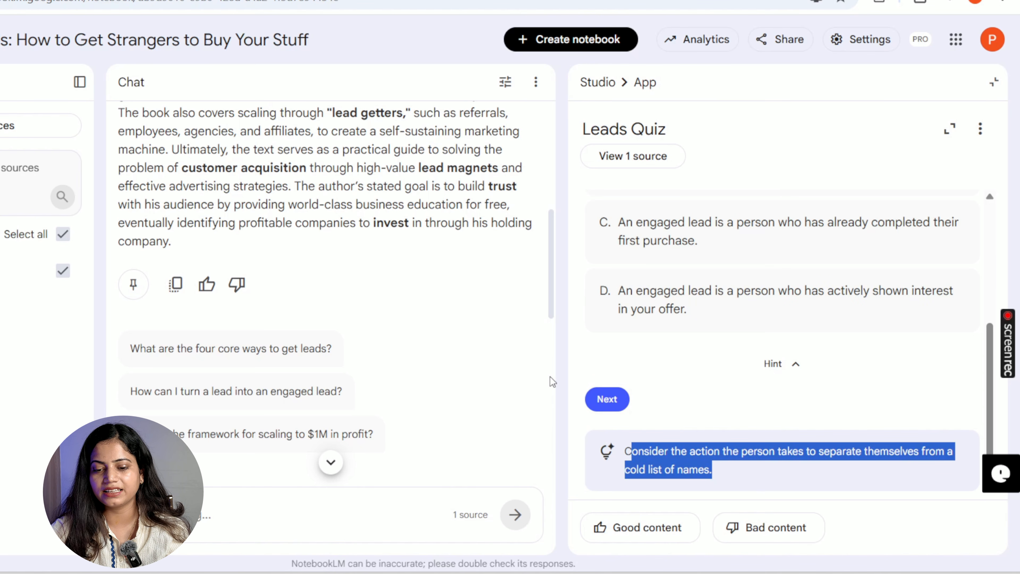
left_click(606, 398)
scroll(717, 386, "down", 2)
scroll(713, 366, "up", 1)
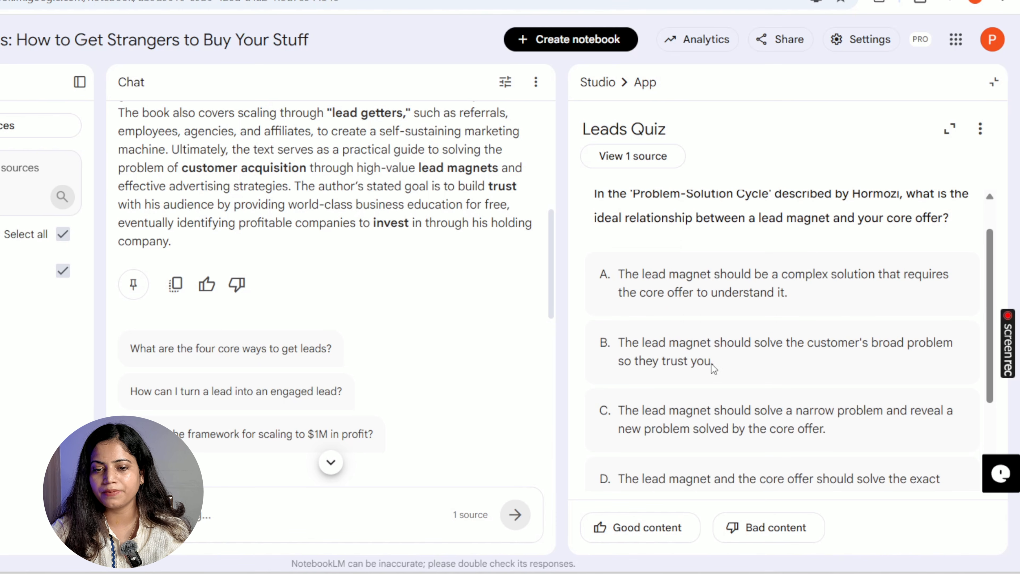
Read the Leads Quiz questions from the second onward with their answer options, advancing to the fifth question without answering
scroll(618, 208, "up", 1)
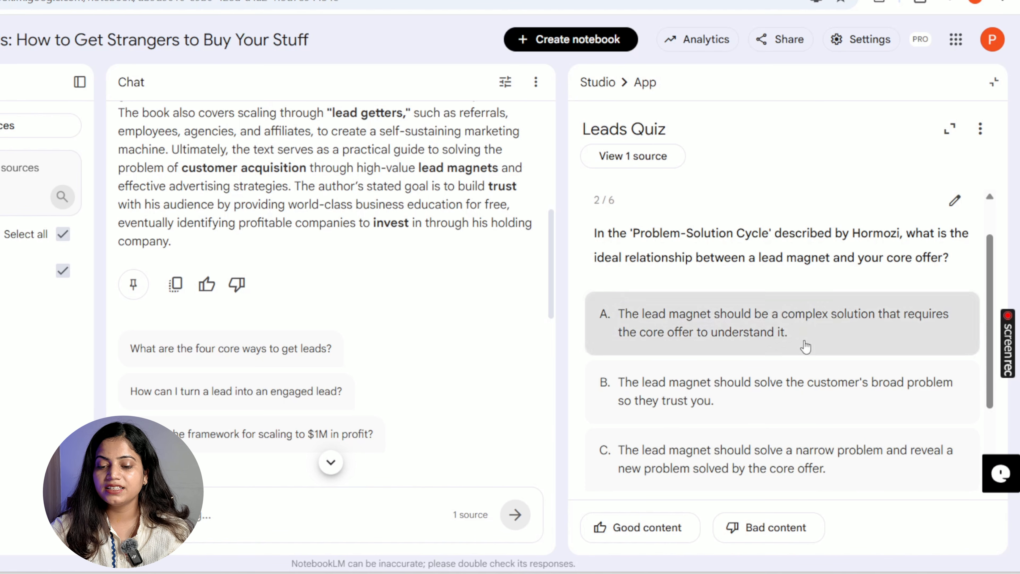
scroll(804, 346, "down", 4)
left_click(676, 461)
scroll(643, 266, "up", 4)
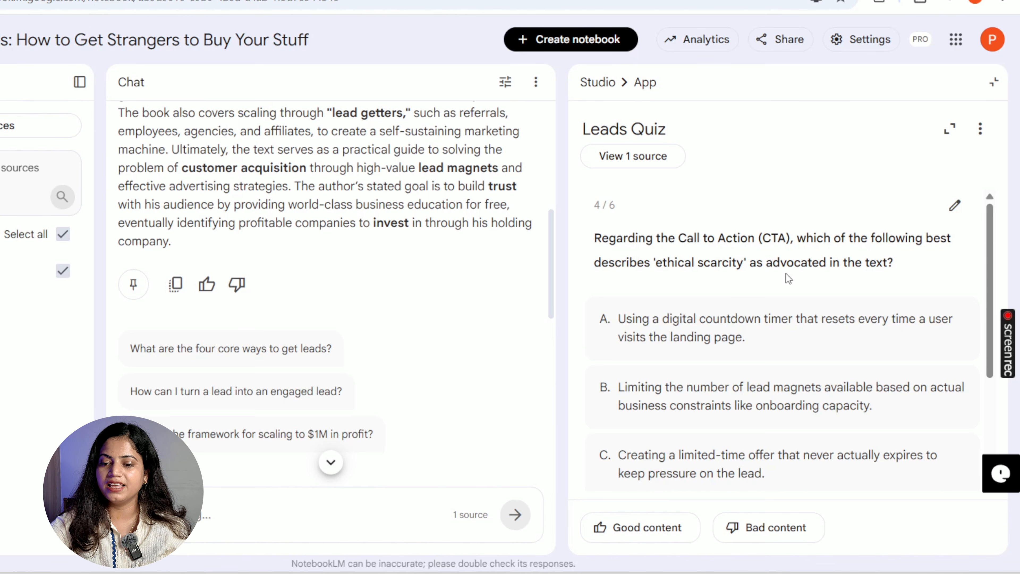
scroll(787, 278, "down", 4)
scroll(762, 328, "up", 4)
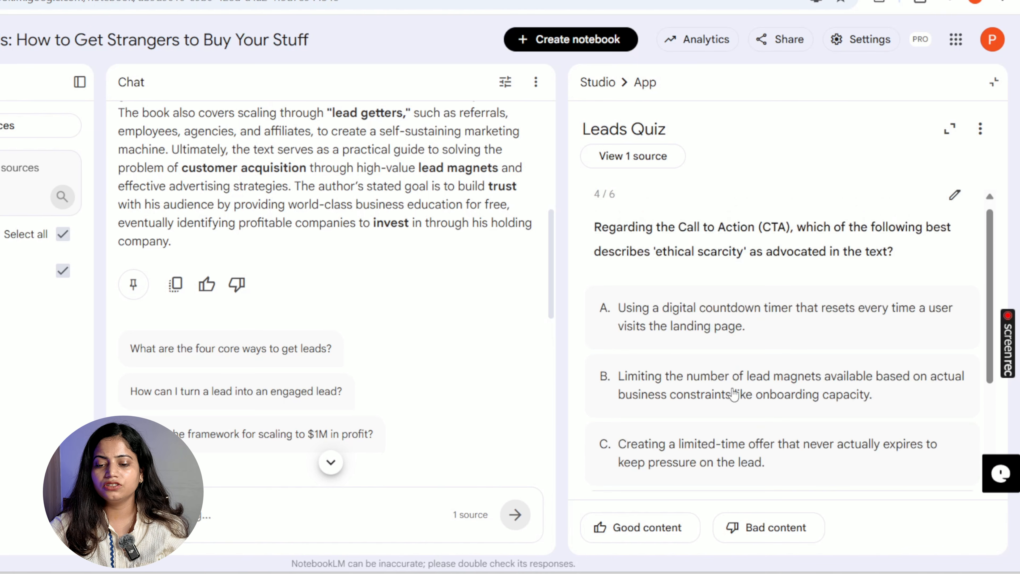
scroll(723, 402, "down", 4)
left_click(675, 461)
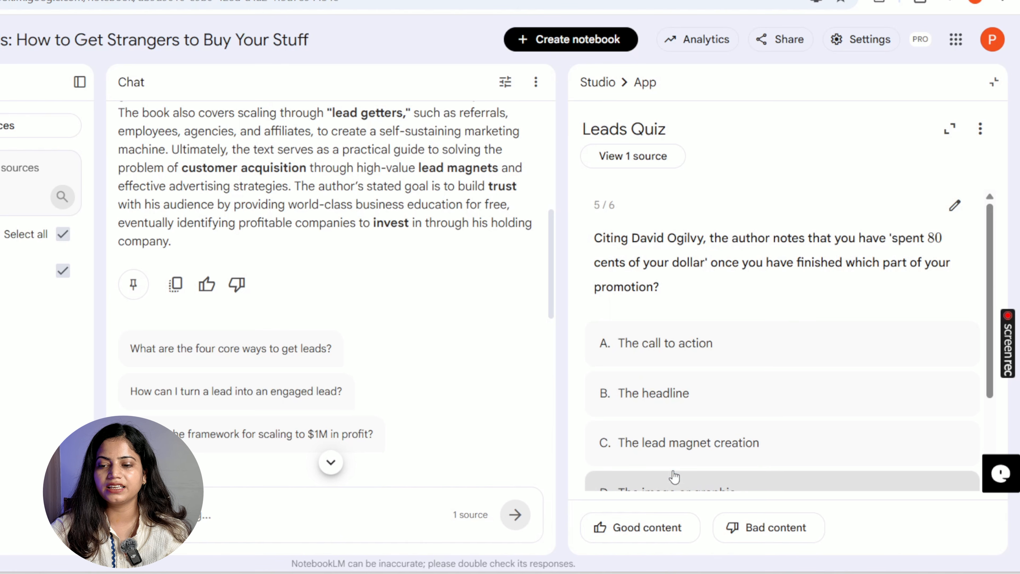
scroll(810, 262, "down", 3)
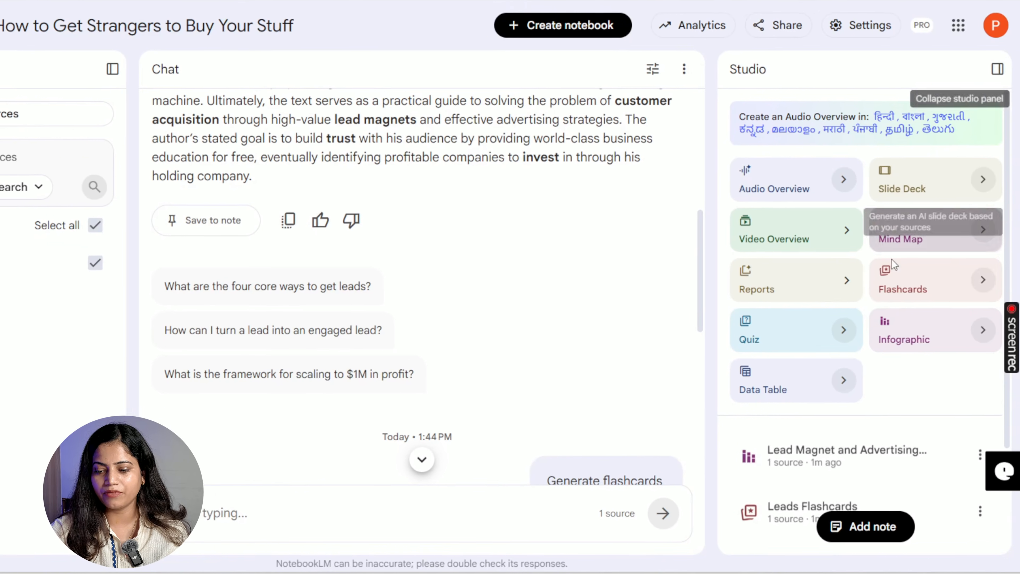
Open the Leads Flashcards, reveal the answers of the first three cards, and mark each one as correct
scroll(859, 482, "down", 3)
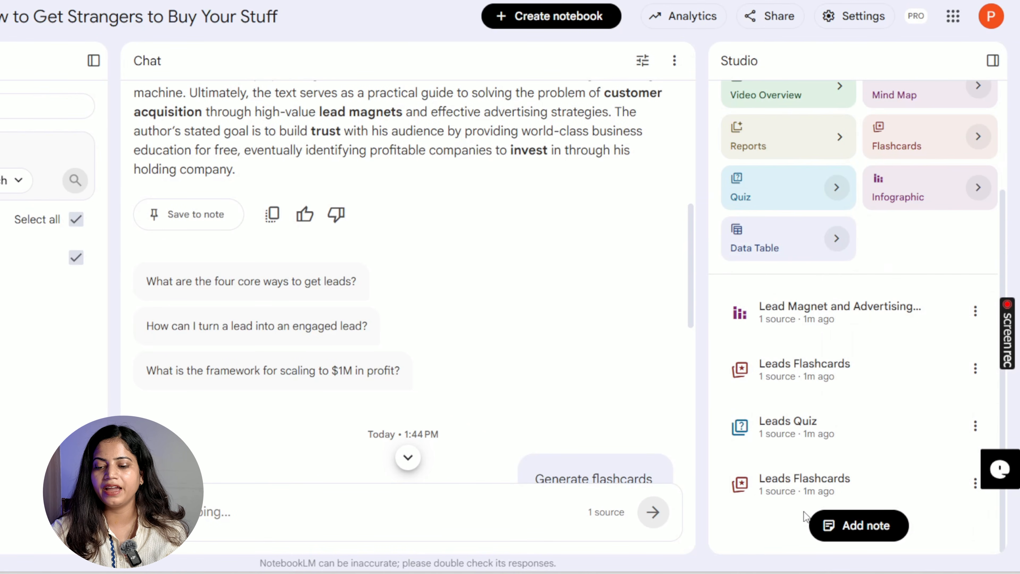
left_click(860, 361)
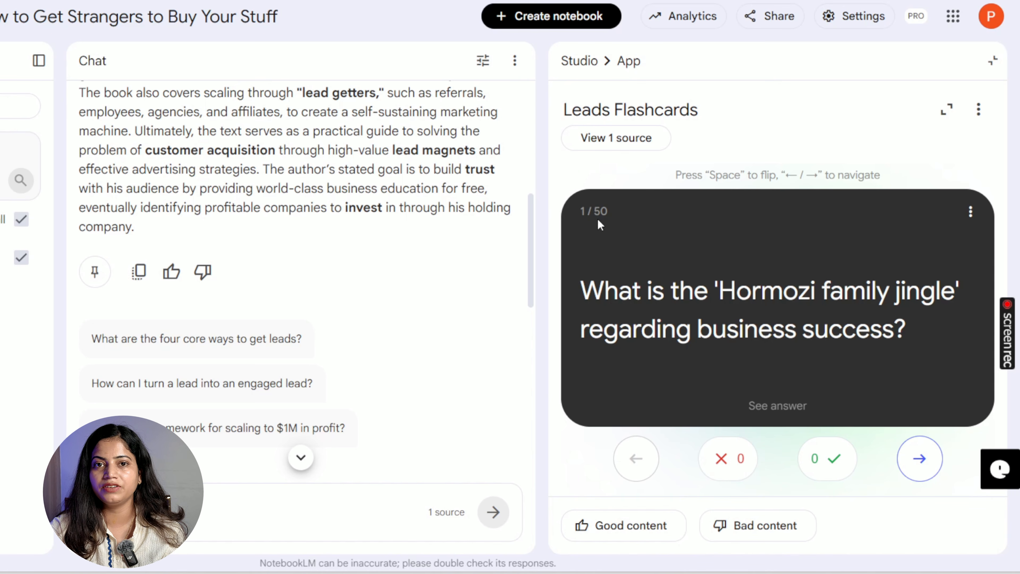
left_click(784, 413)
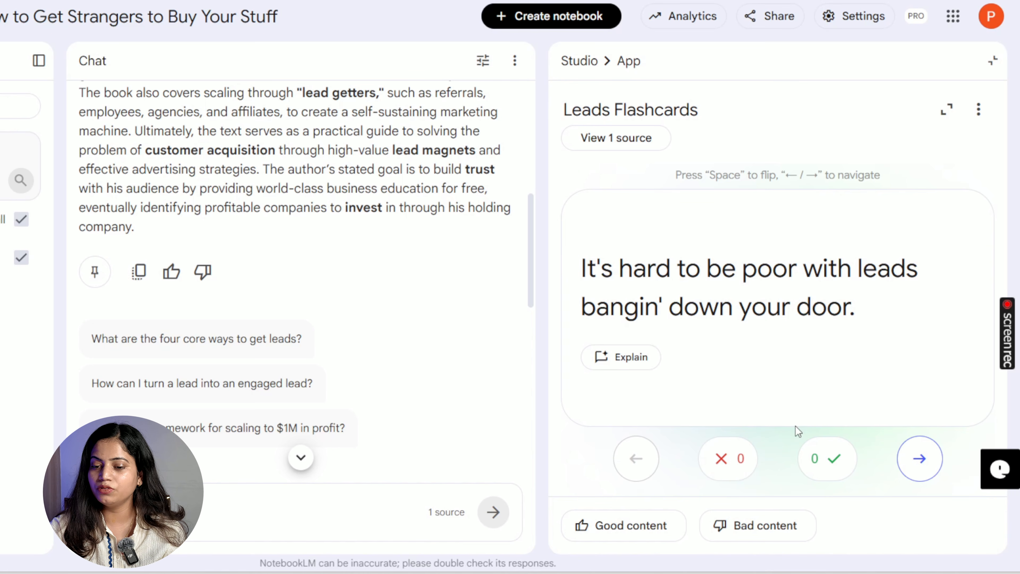
left_click(834, 464)
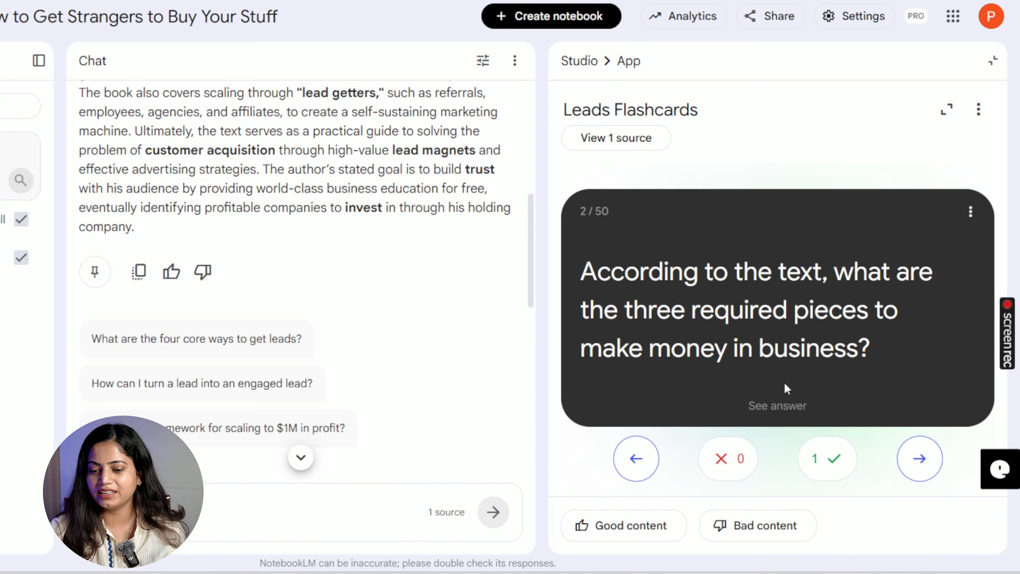
left_click(778, 414)
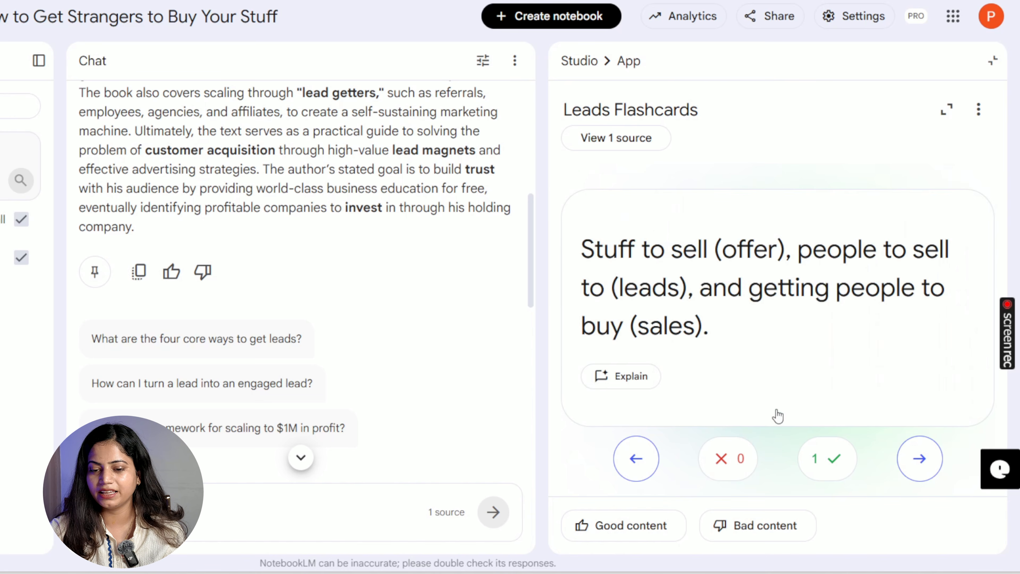
left_click(843, 458)
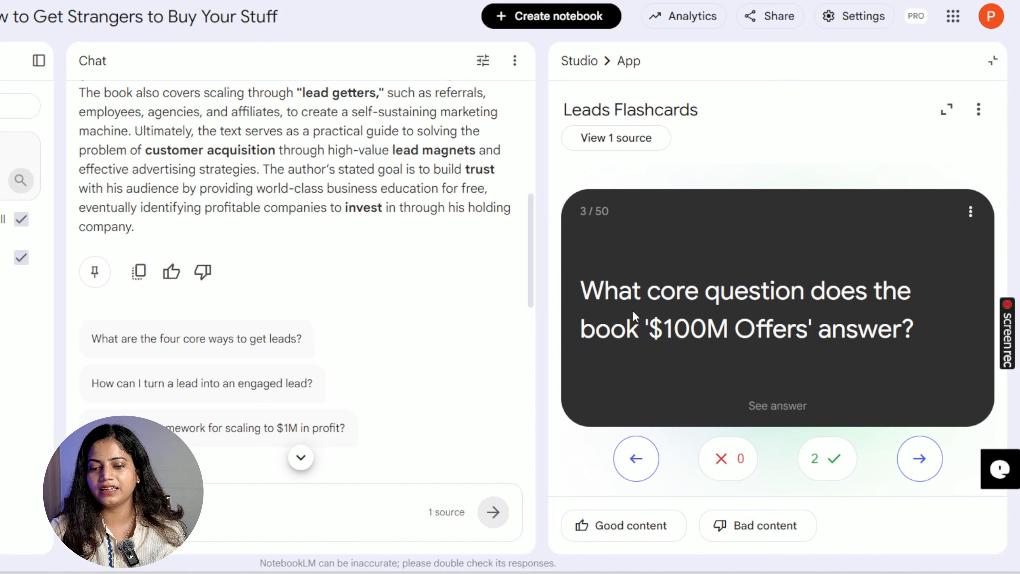
left_click(787, 407)
left_click(829, 461)
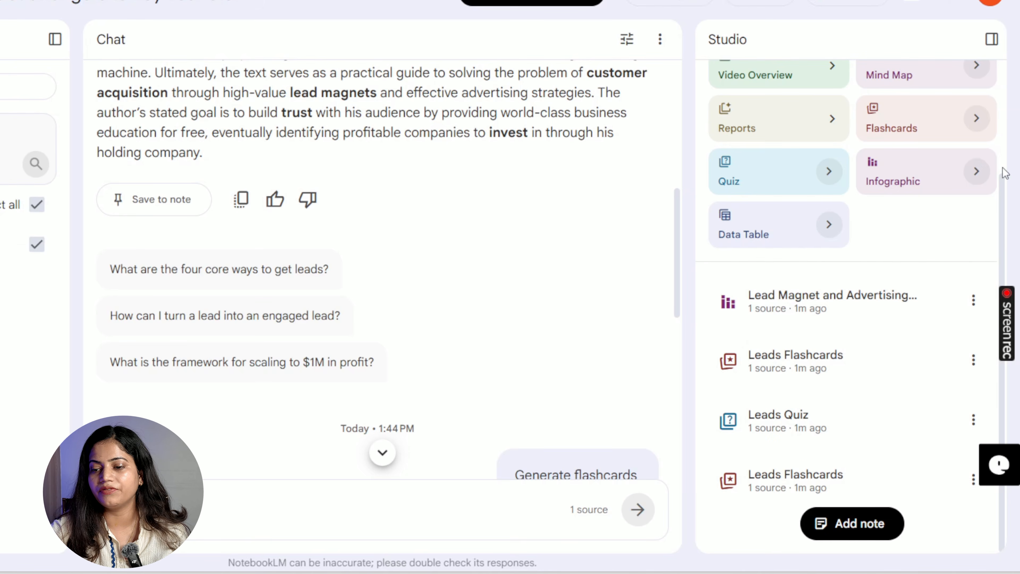
Review the infographic's orientation, visual style and detail options, and generate another one in English with Landscape, Auto-select style and Standard detail
left_click(976, 172)
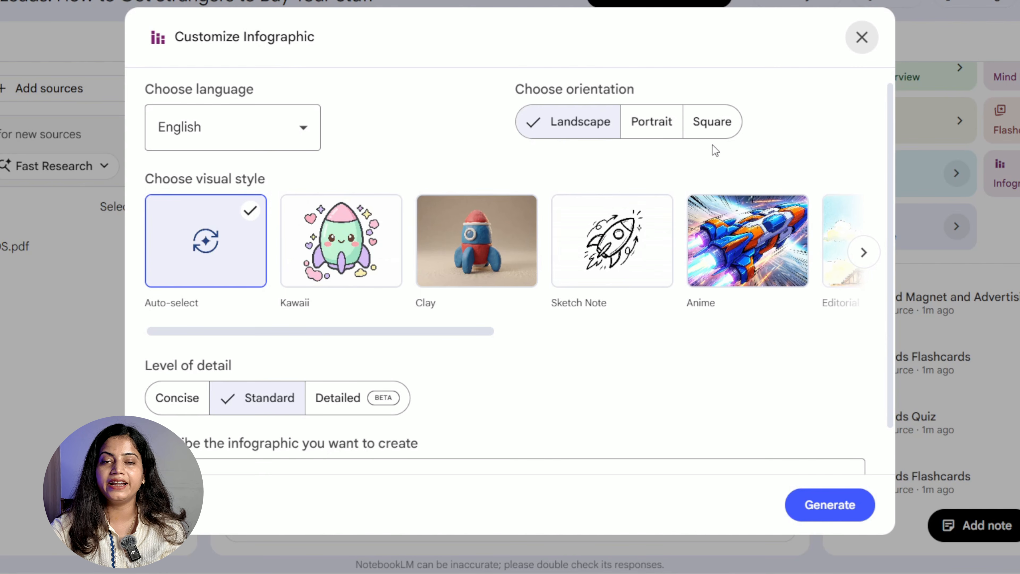
scroll(714, 149, "down", 1)
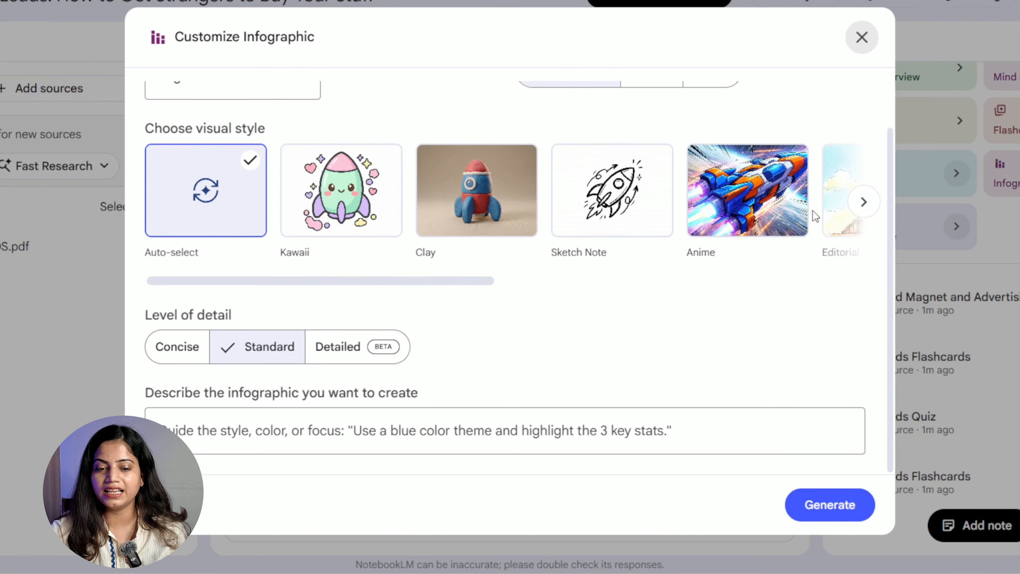
scroll(813, 237, "right", 5)
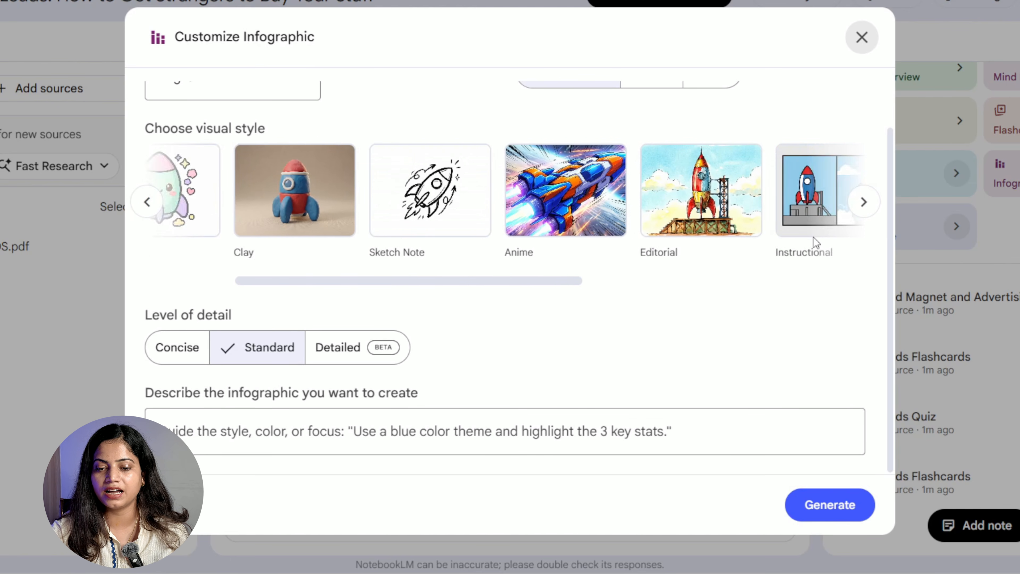
scroll(813, 236, "right", 2)
scroll(813, 236, "left", 10)
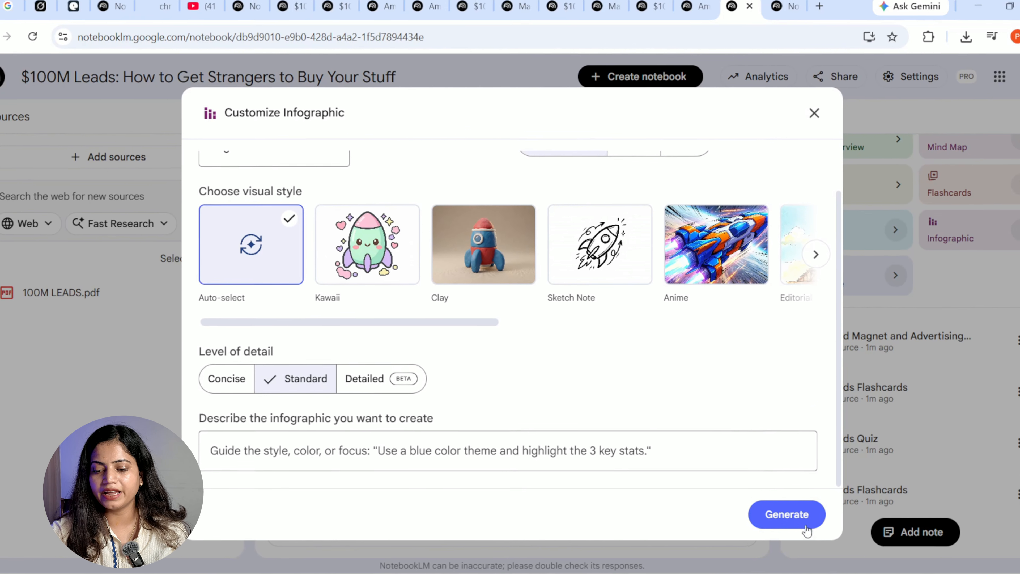
left_click(801, 520)
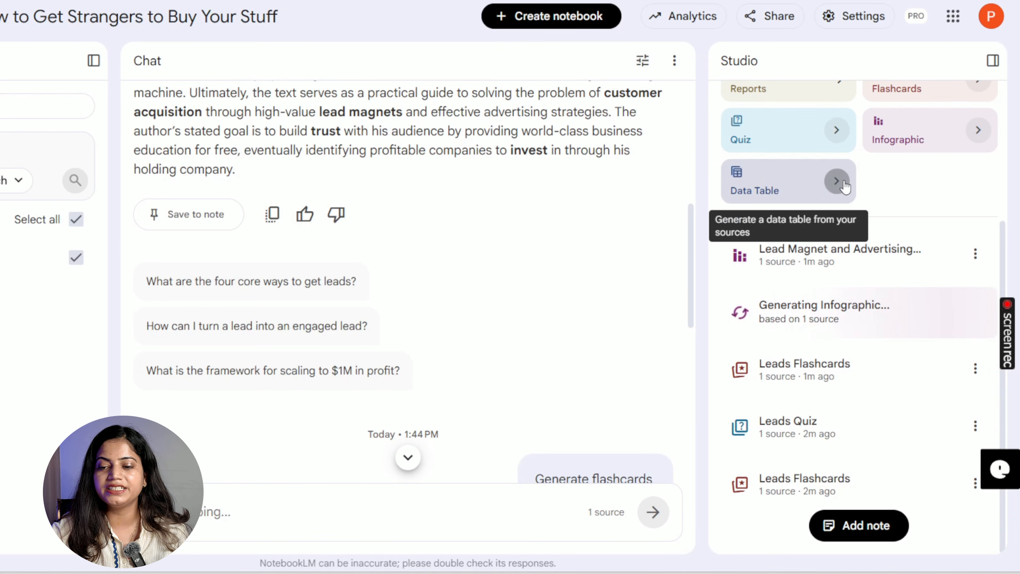
Generate a data table from the source in English, leaving its description empty
left_click(835, 181)
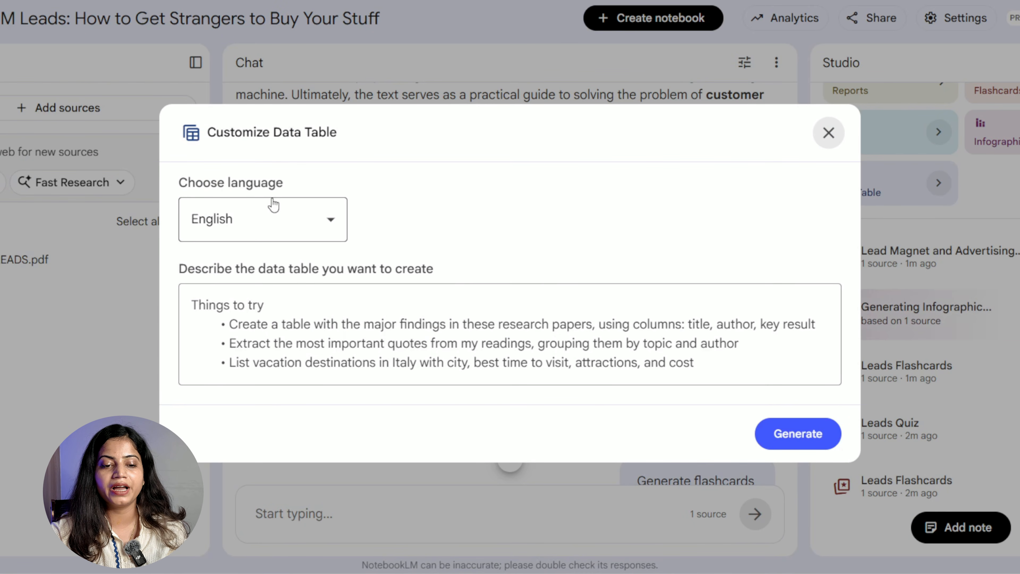
left_click_drag(177, 276, 476, 275)
left_click(599, 365)
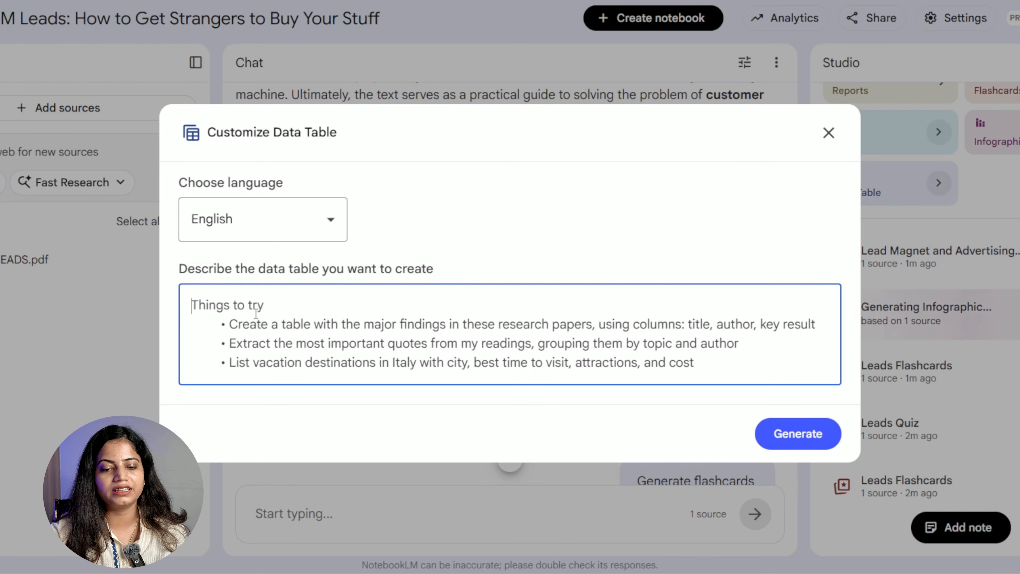
left_click(796, 434)
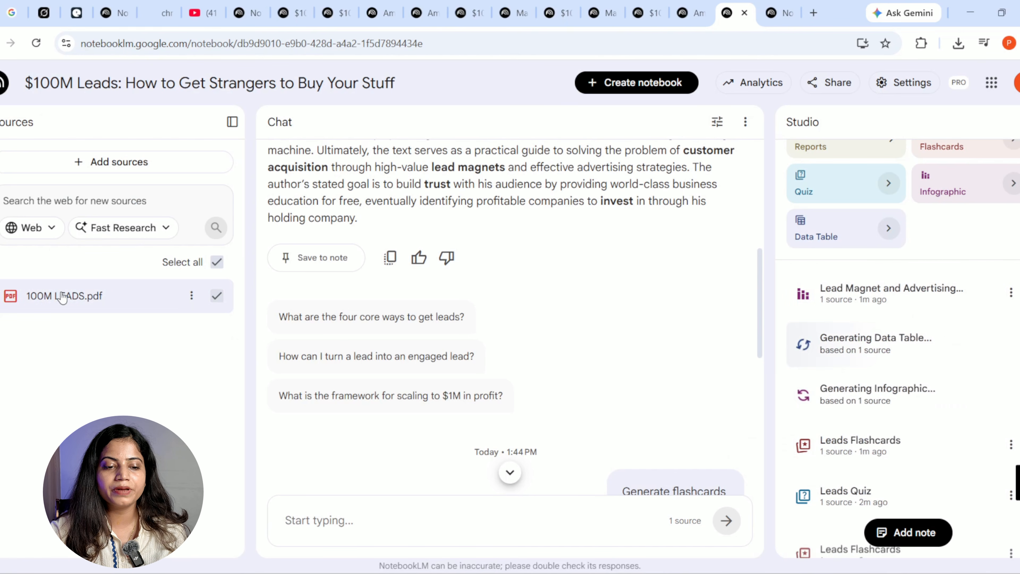
Look through the Studio's generation tools and its list of finished and in-progress outputs
scroll(921, 481, "down", 1)
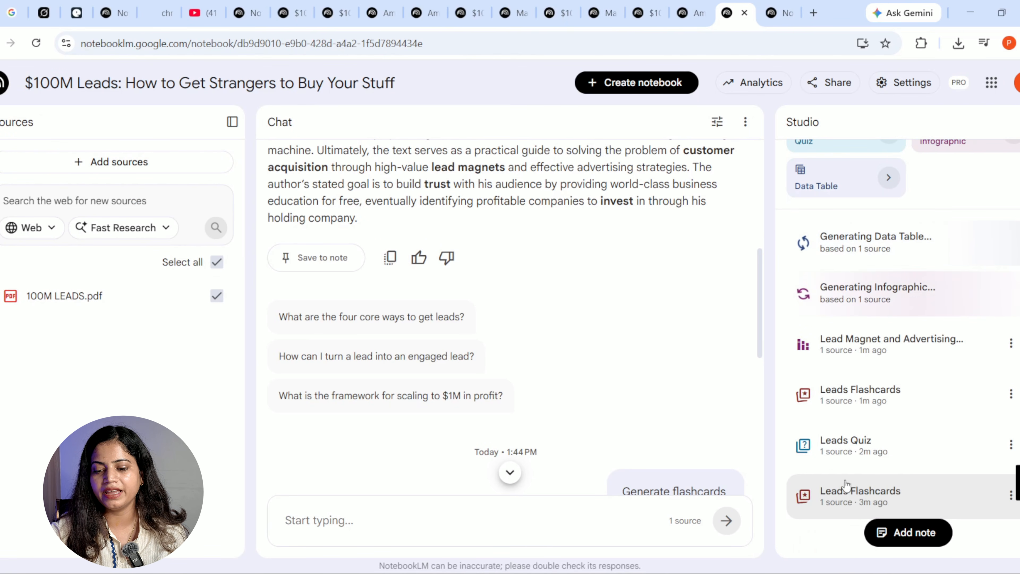
scroll(842, 478, "up", 2)
scroll(827, 422, "down", 2)
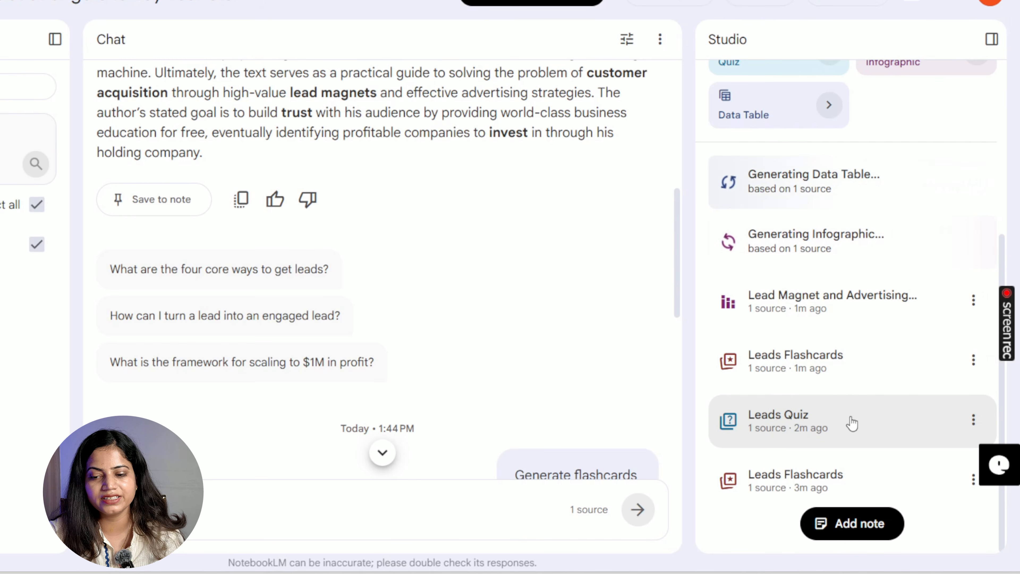
scroll(840, 305, "up", 1)
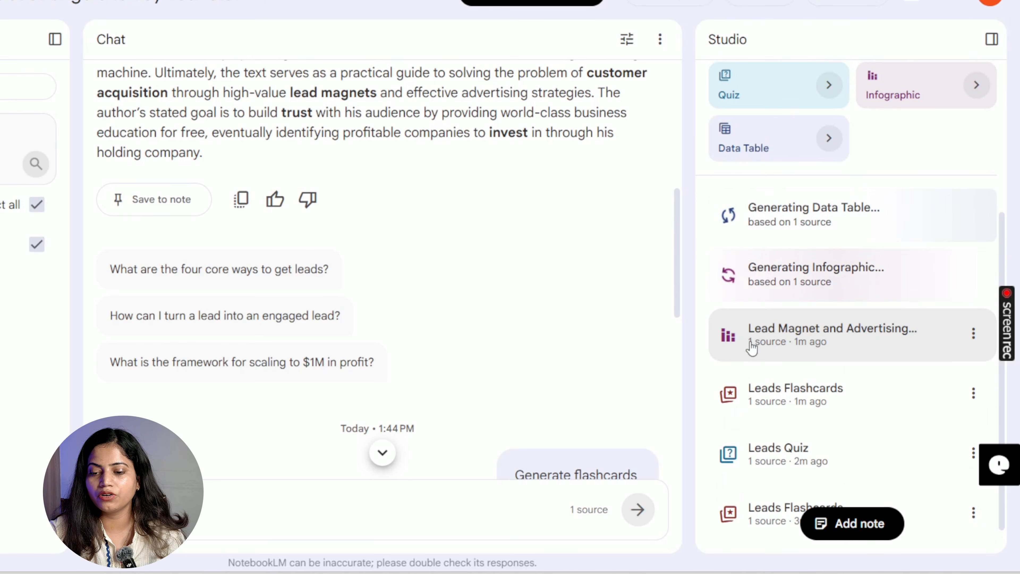
scroll(812, 346, "up", 4)
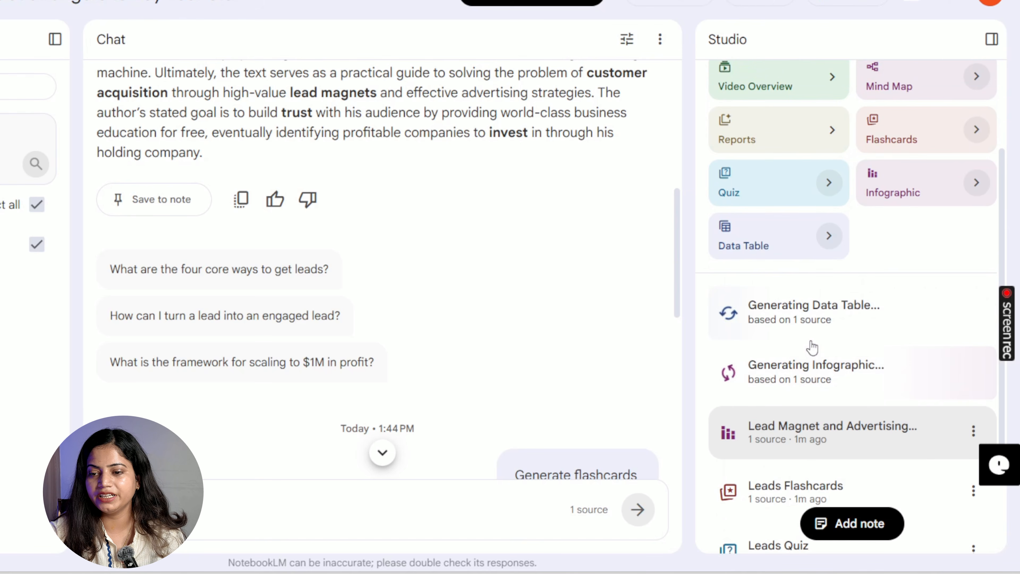
scroll(811, 346, "down", 3)
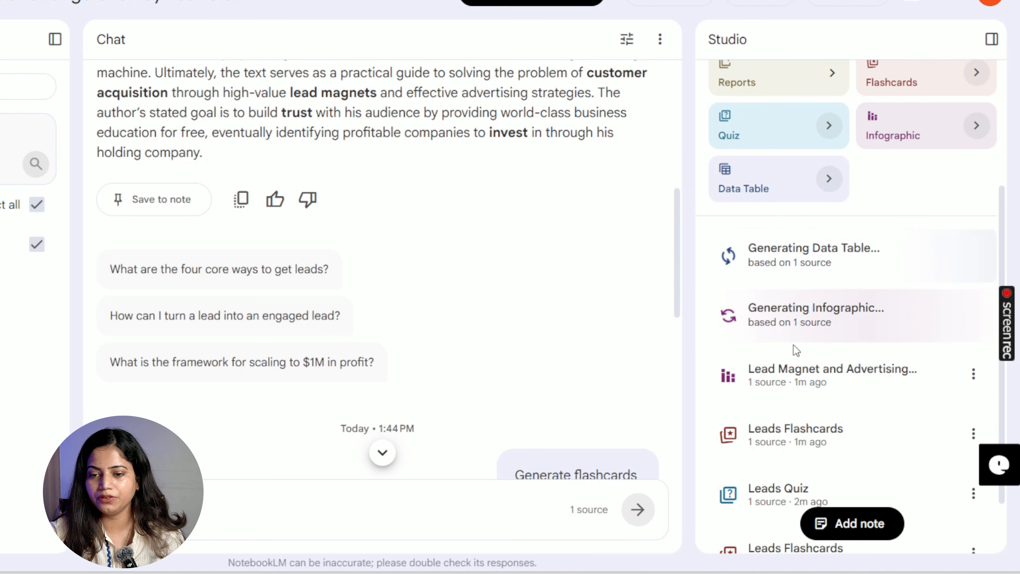
scroll(787, 411, "down", 2)
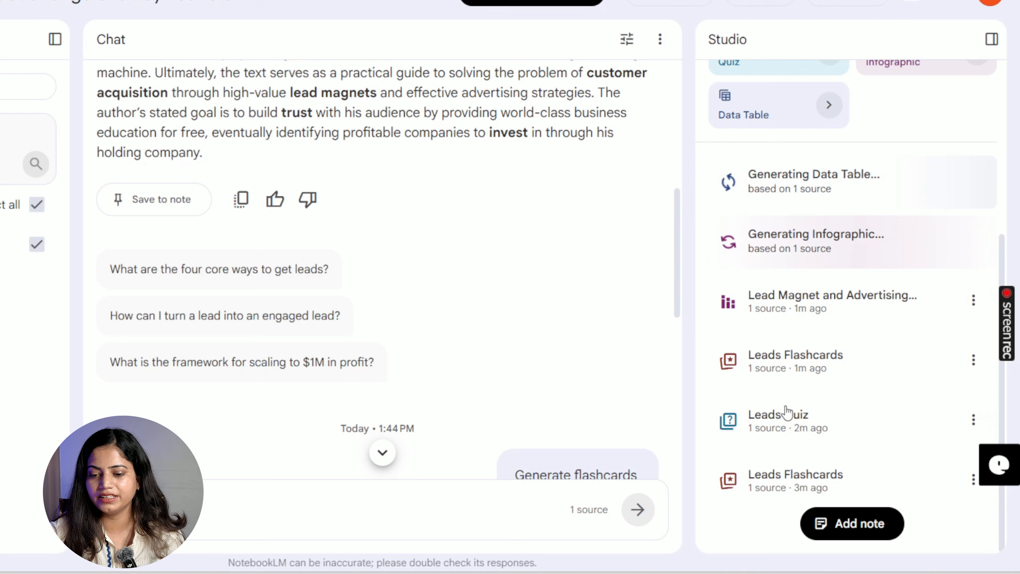
Reopen the Leads Quiz and the Leads Flashcards to view the current question and card, closing each one again
left_click(782, 431)
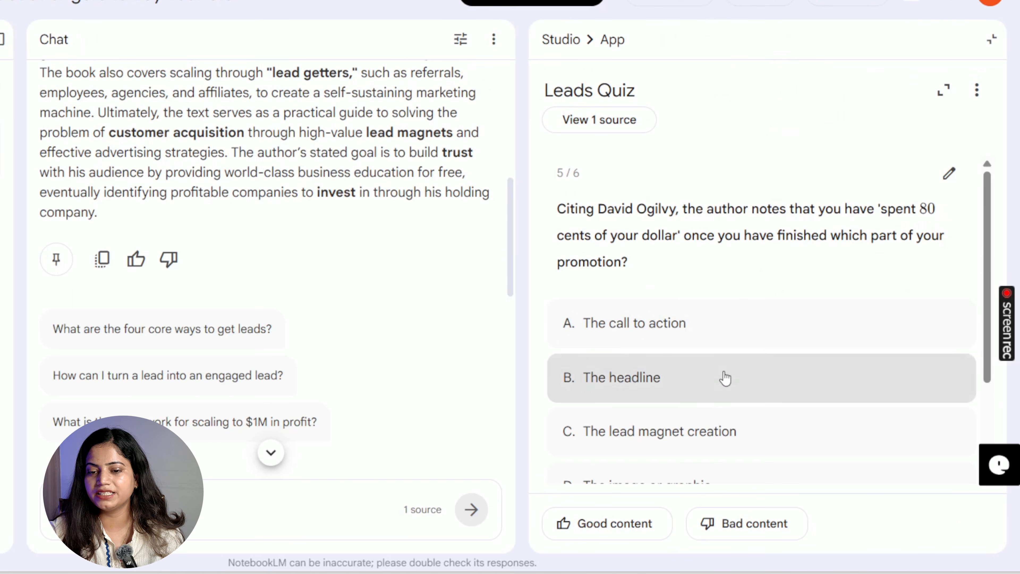
scroll(725, 378, "down", 3)
scroll(725, 378, "up", 3)
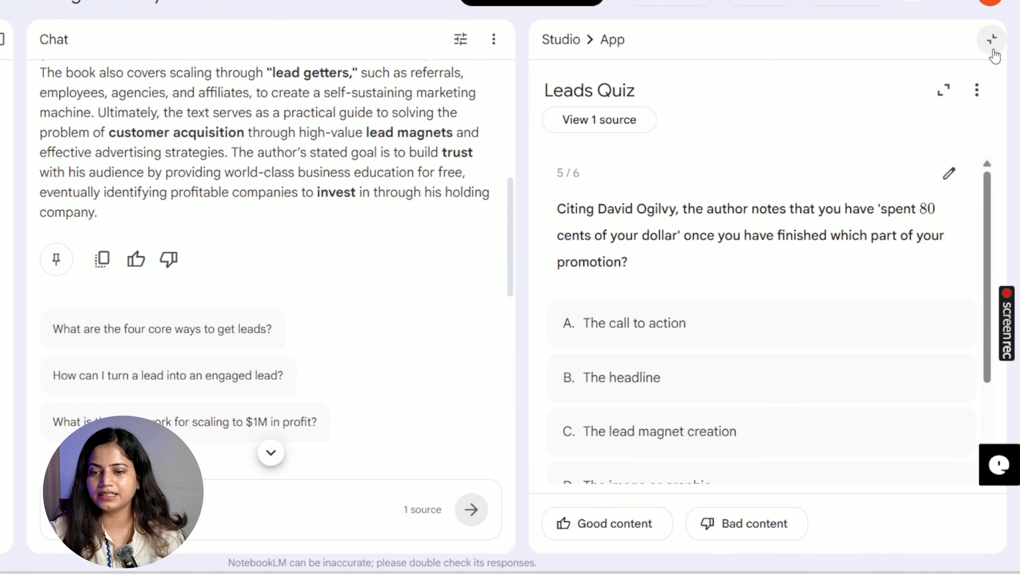
left_click(991, 40)
scroll(807, 402, "down", 5)
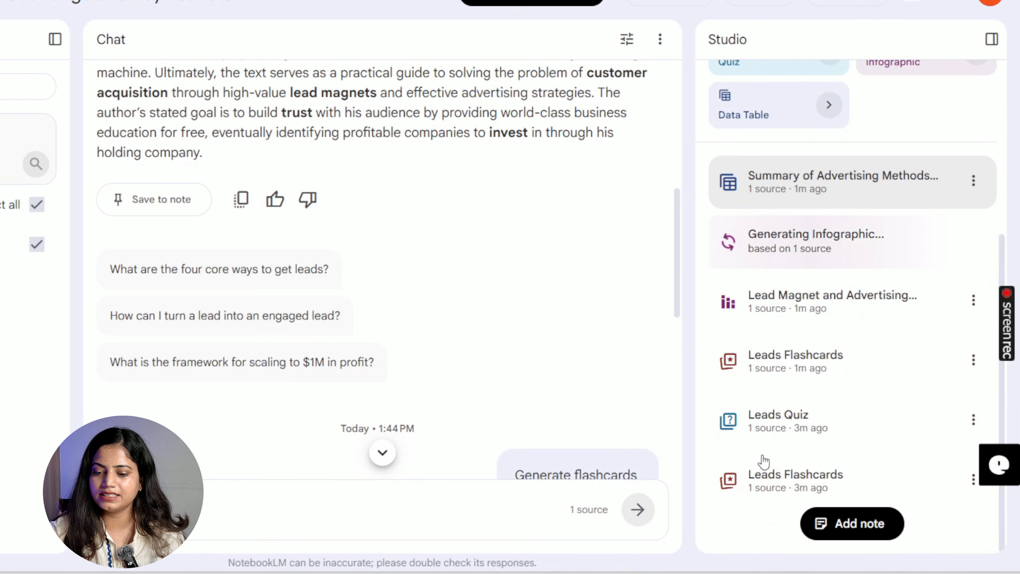
left_click(794, 352)
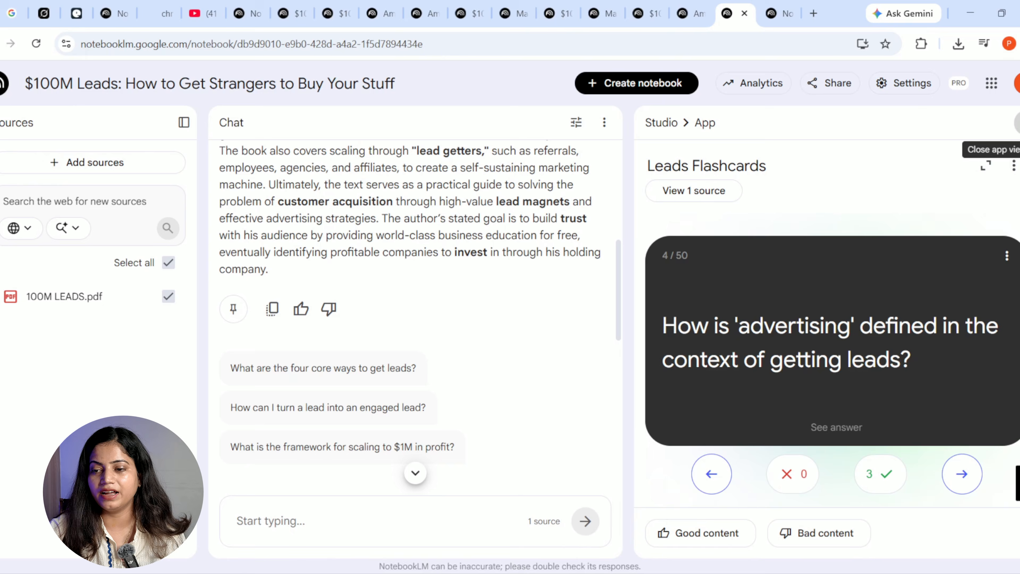
left_click(1016, 123)
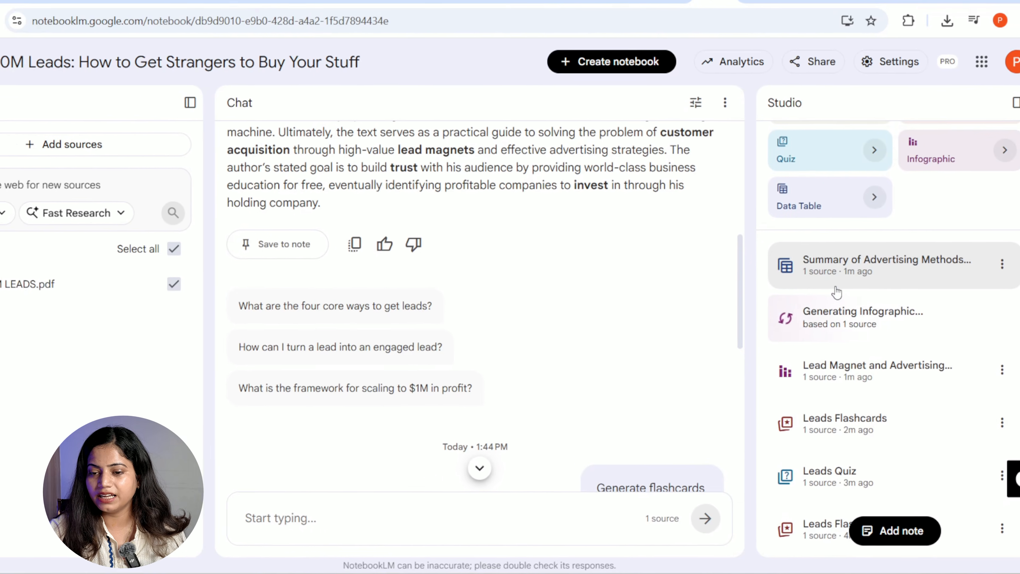
Open the Summary of Advertising Methods data table and look through its rows and columns
scroll(817, 287, "down", 1)
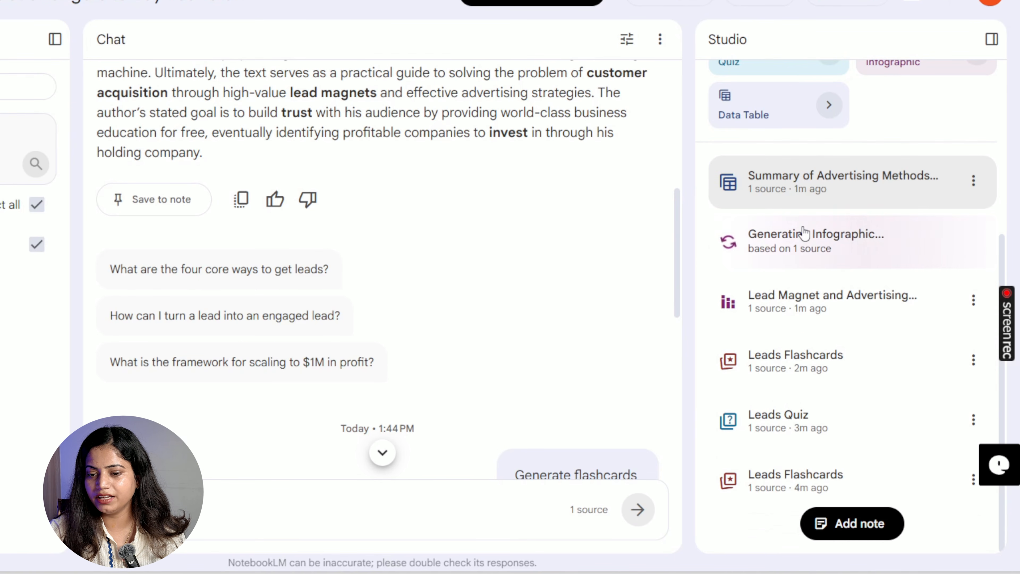
scroll(802, 227, "up", 1)
left_click(803, 225)
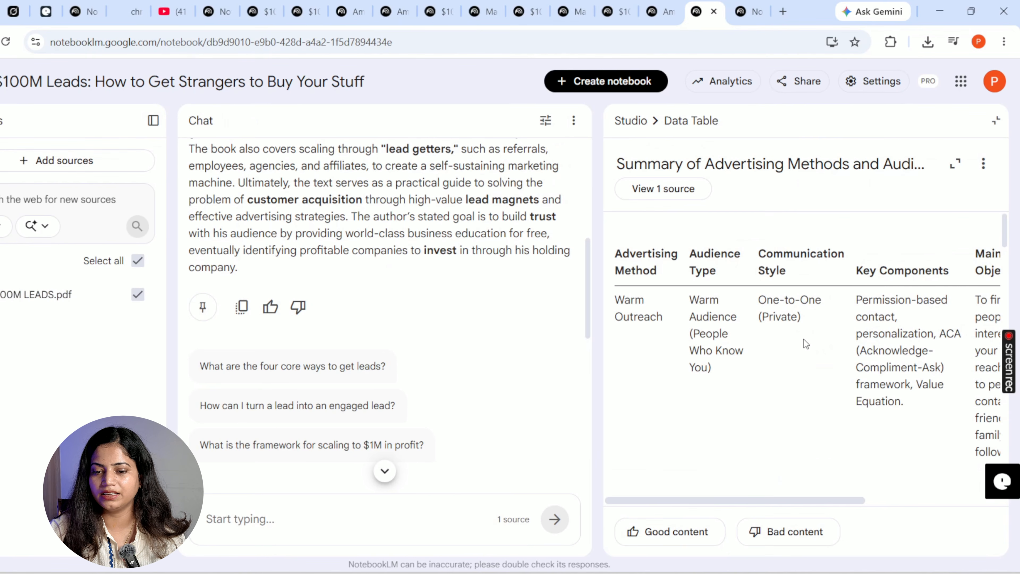
scroll(803, 338, "down", 8)
scroll(803, 339, "up", 8)
scroll(803, 339, "up", 1)
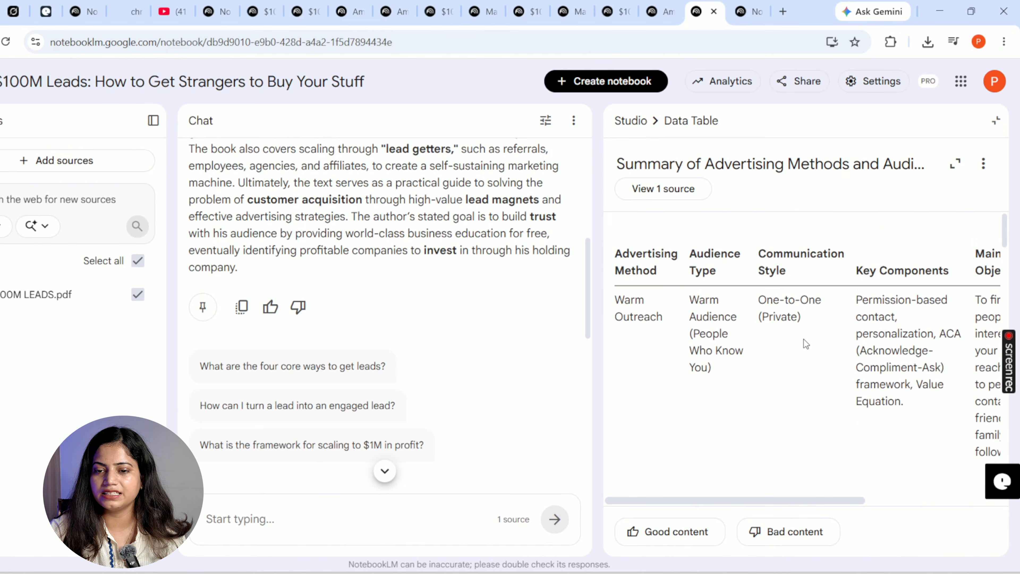
scroll(843, 338, "right", 5)
scroll(843, 338, "left", 5)
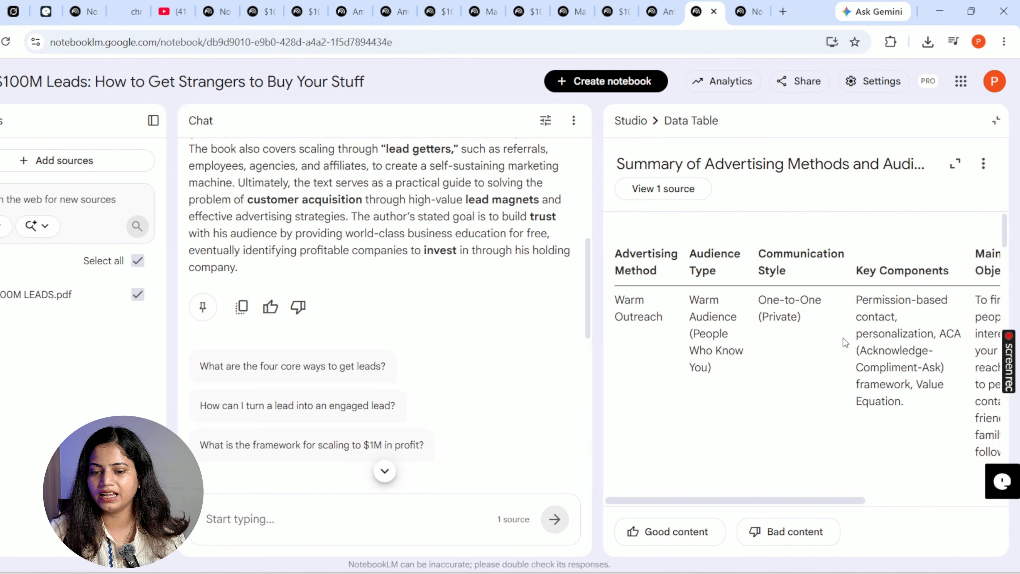
Examine the data table's remaining columns through Source and its rows down to the Hook, Retain, Reward Framework
scroll(815, 363, "right", 2)
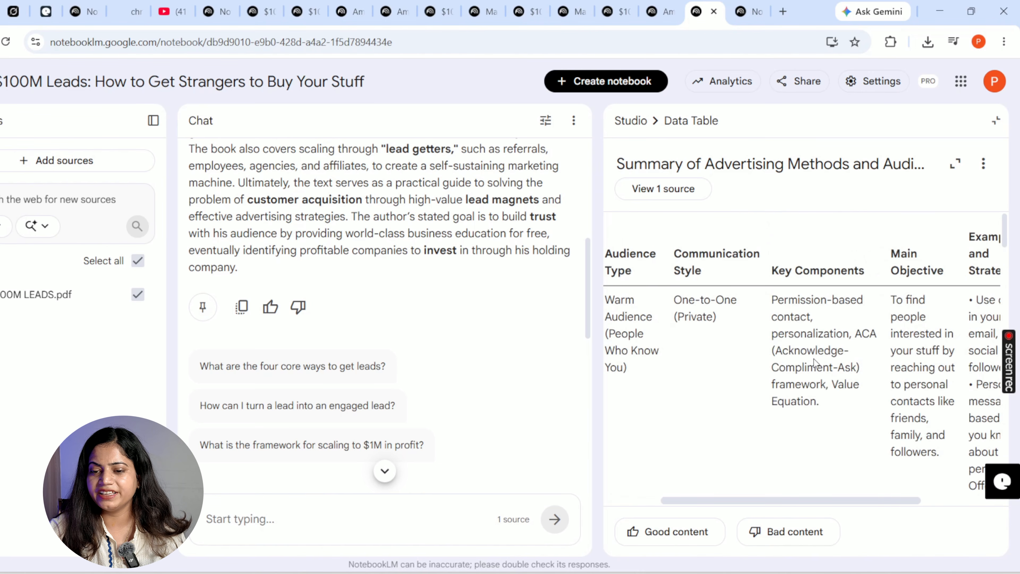
scroll(952, 328, "right", 3)
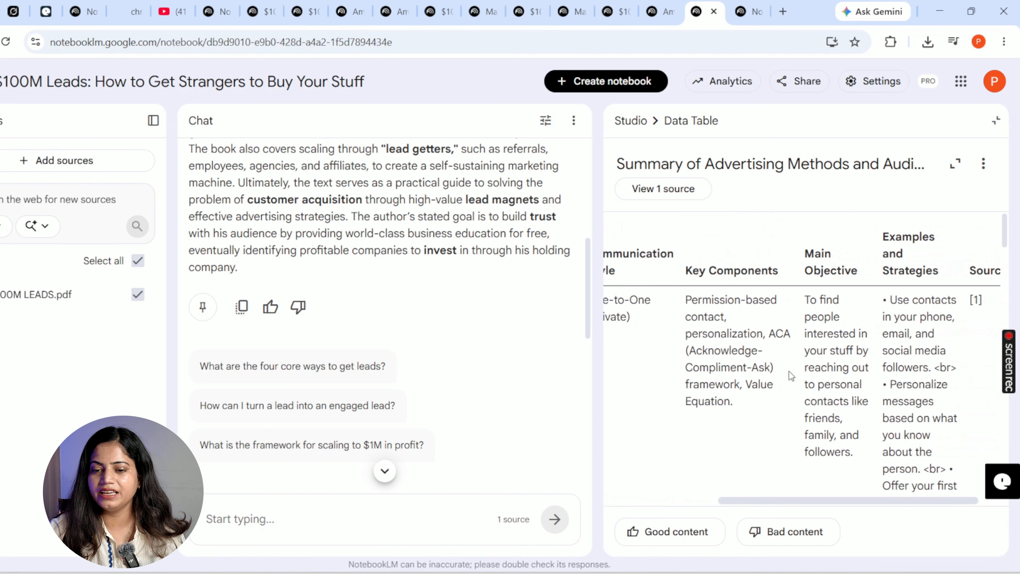
scroll(791, 376, "right", 1)
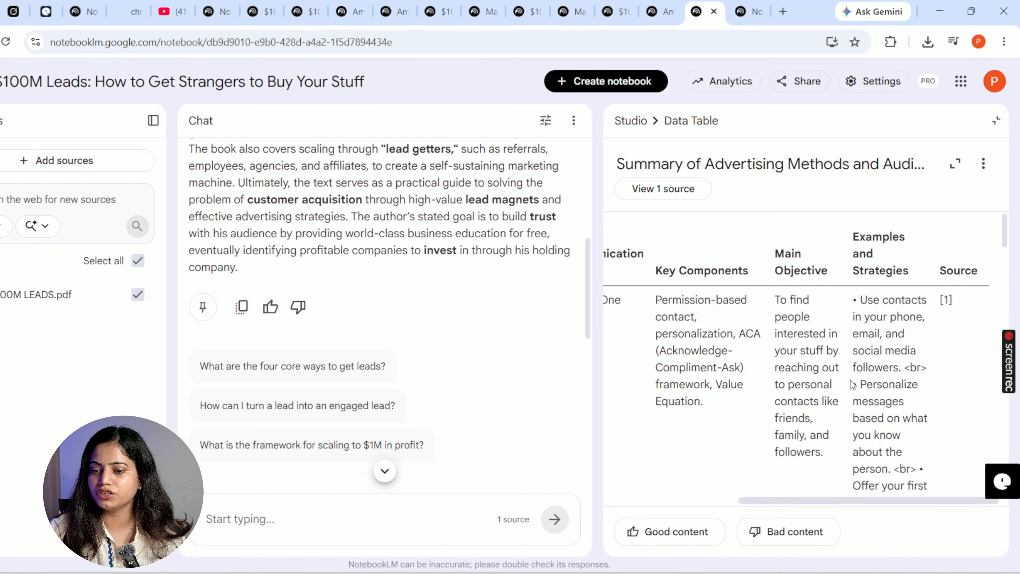
scroll(853, 385, "down", 10)
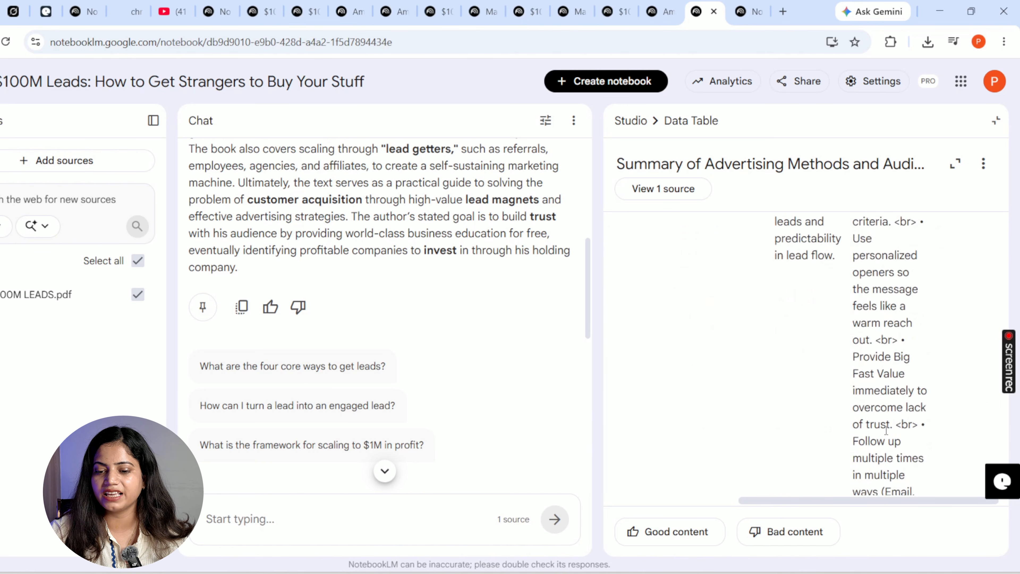
scroll(886, 430, "down", 5)
scroll(887, 434, "left", 5)
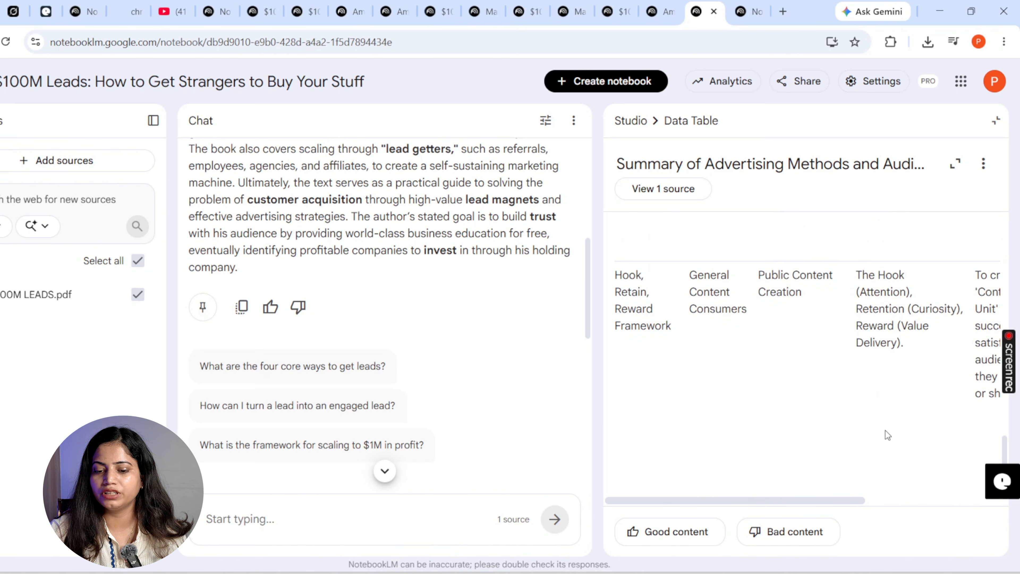
scroll(888, 435, "up", 3)
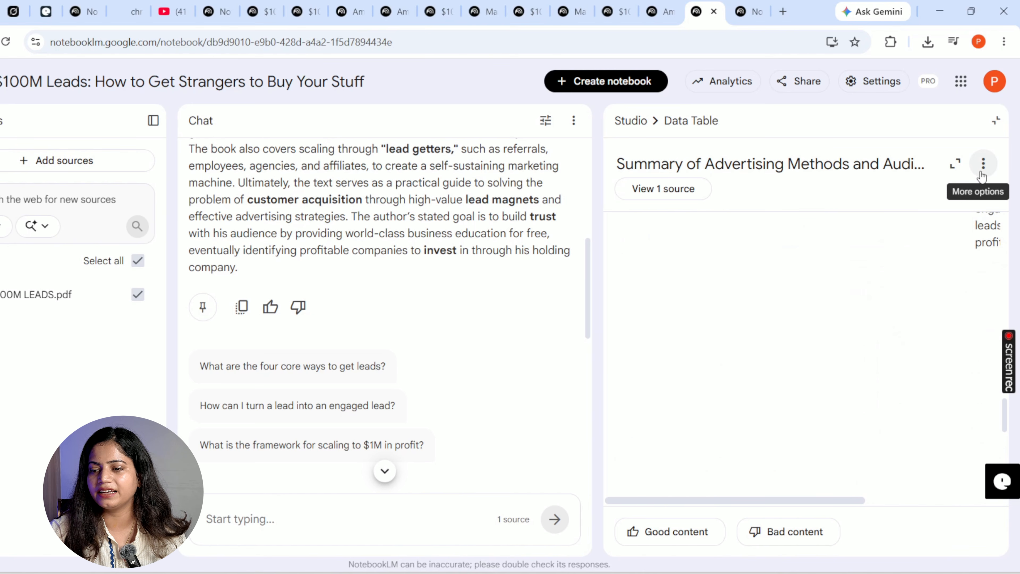
Export the data table to Google Sheets and select the Audience Type heading in the exported spreadsheet
left_click(983, 164)
left_click(947, 201)
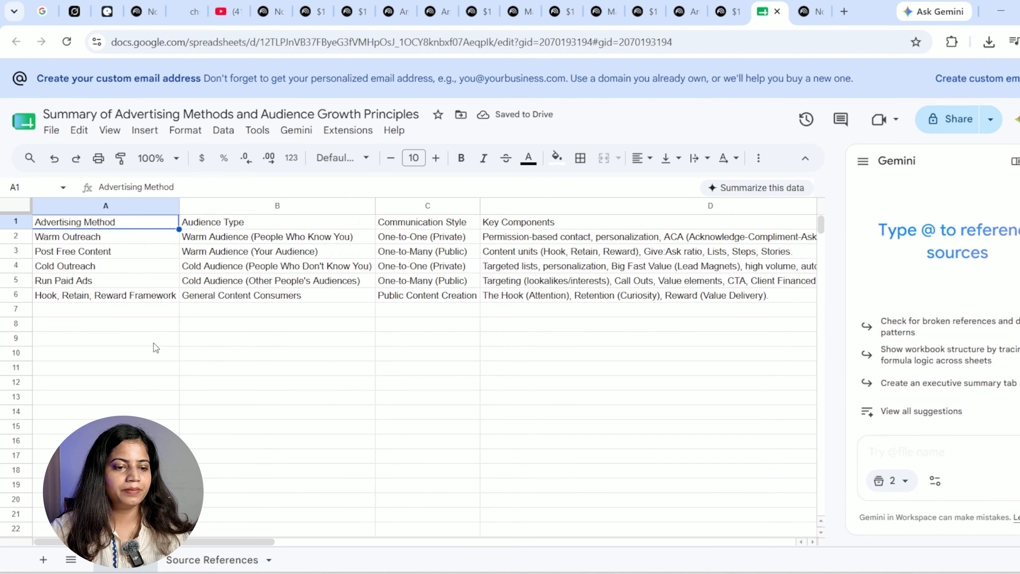
left_click(154, 343)
left_click(252, 225)
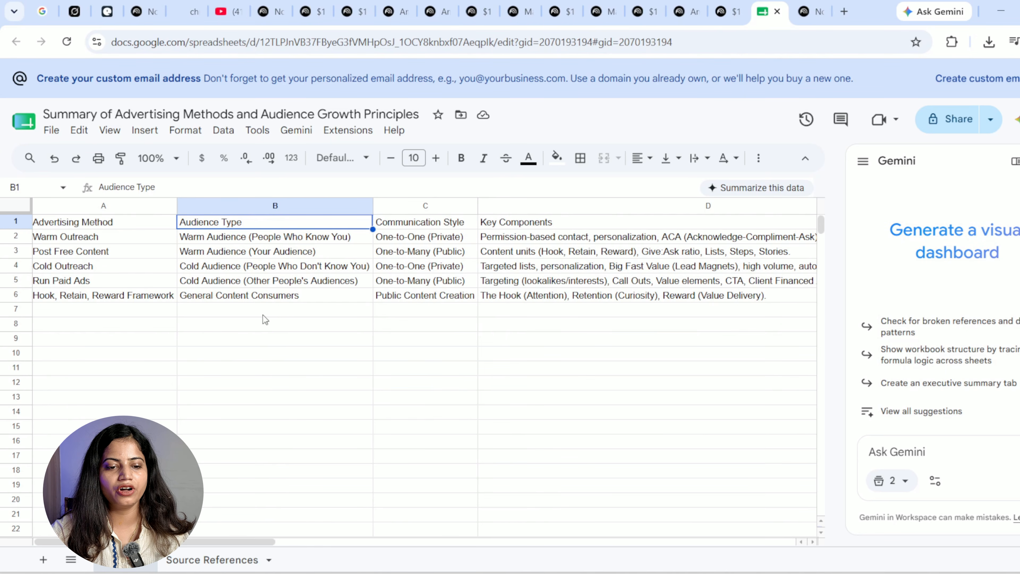
Review the spreadsheet's columns from Communication Style to Source, widening the Examples and Strategies column to show its full heading
scroll(285, 297, "right", 2)
left_click(409, 227)
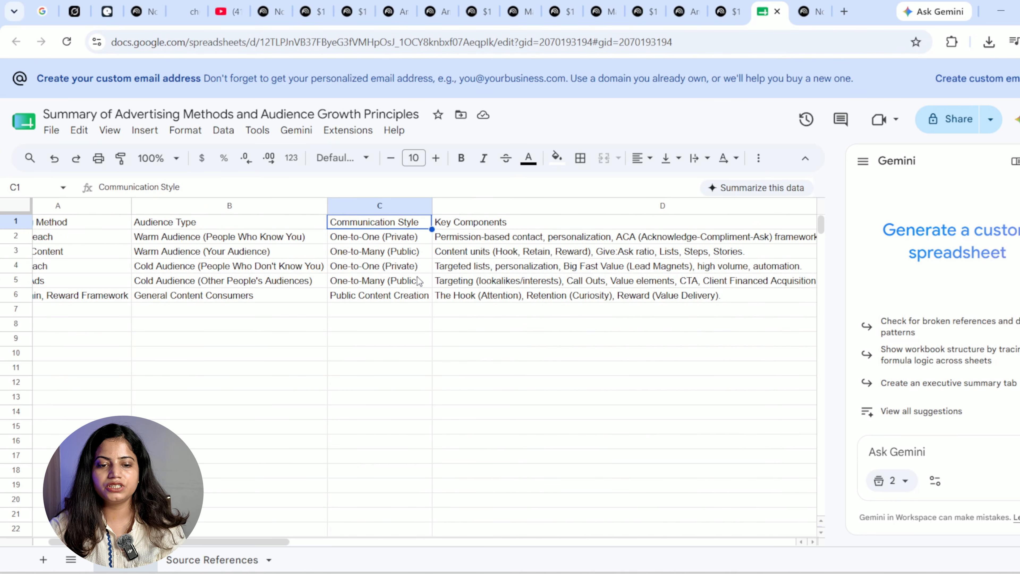
scroll(425, 296, "right", 5)
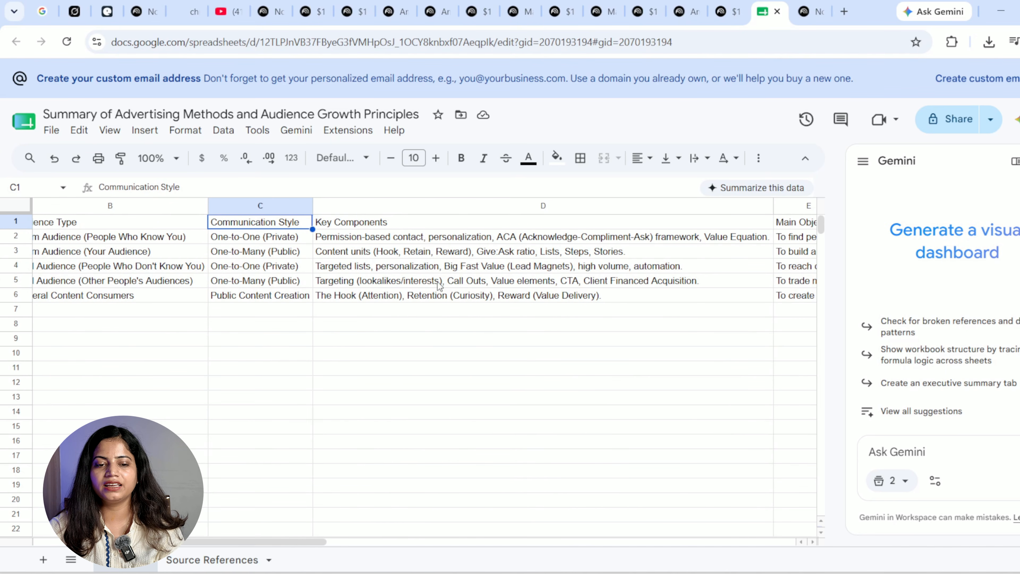
scroll(481, 293, "right", 2)
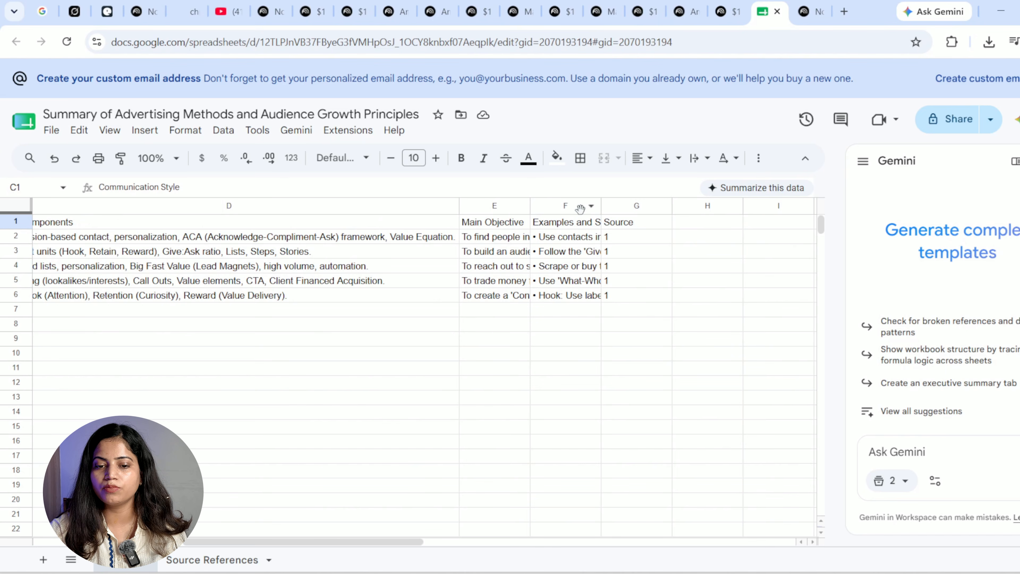
left_click_drag(602, 205, 677, 206)
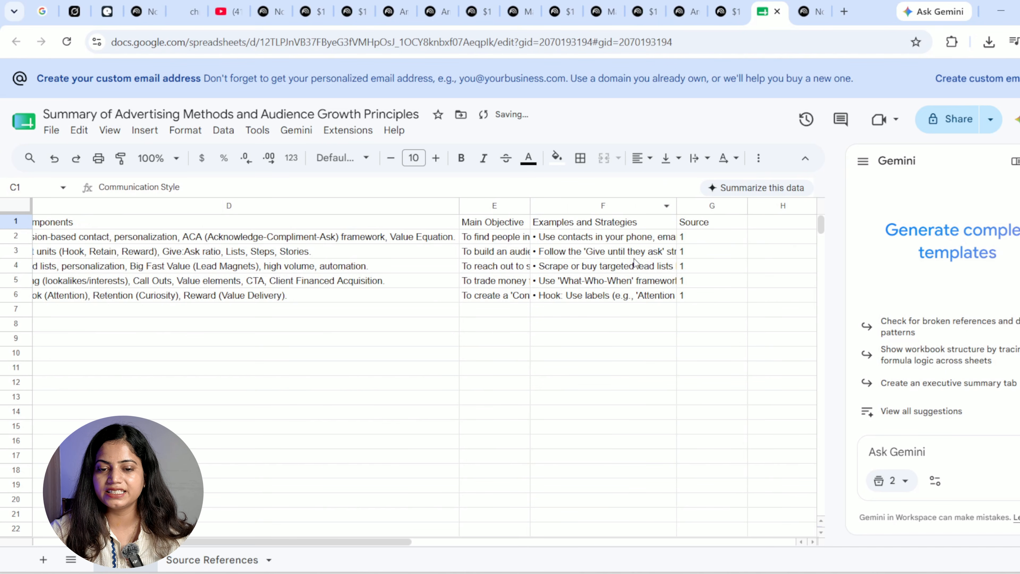
left_click(714, 223)
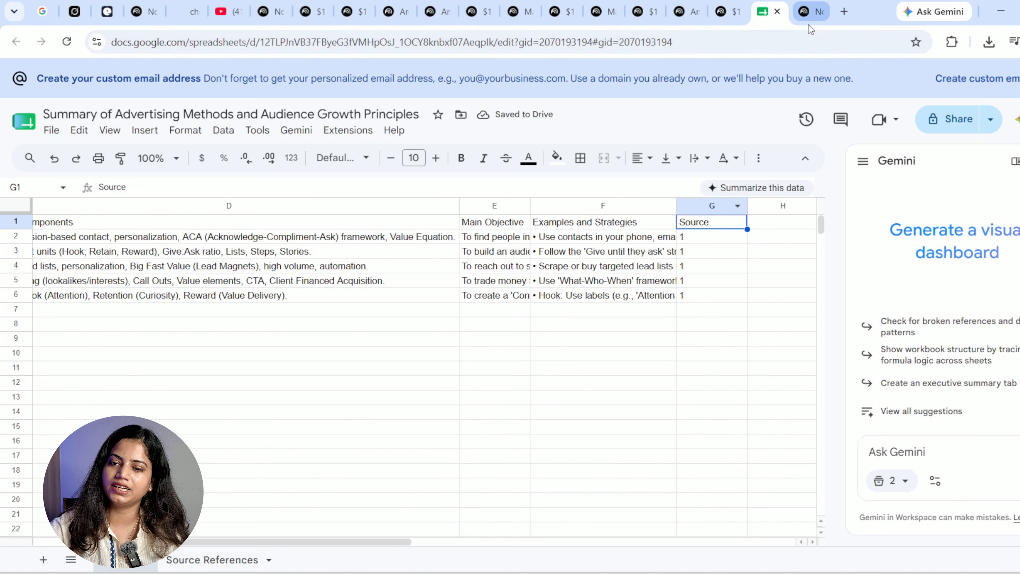
Return to the $100M Leads notebook in NotebookLM and close the data table to get back to the Studio overview
left_click(806, 13)
left_click(720, 11)
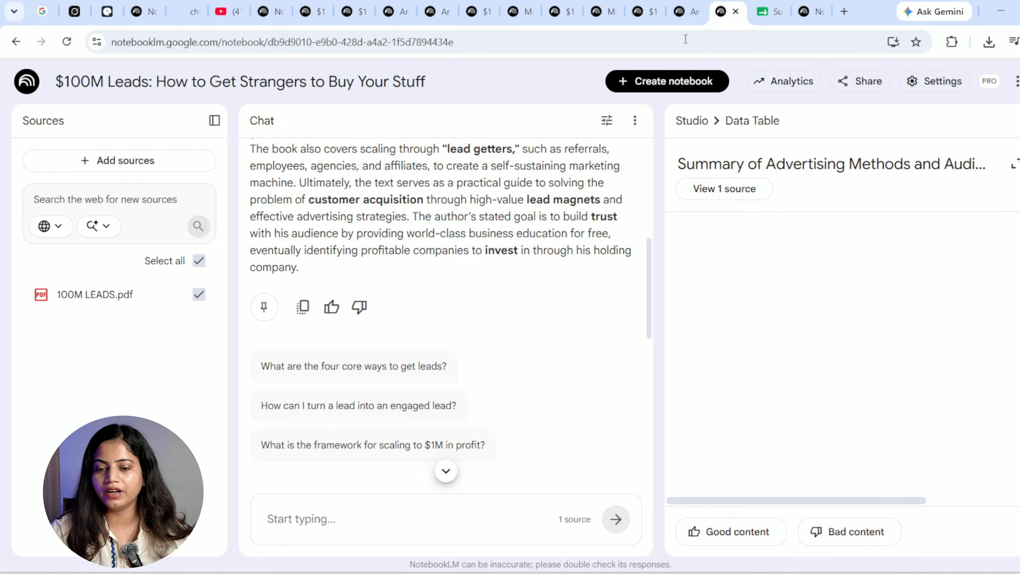
left_click(1018, 120)
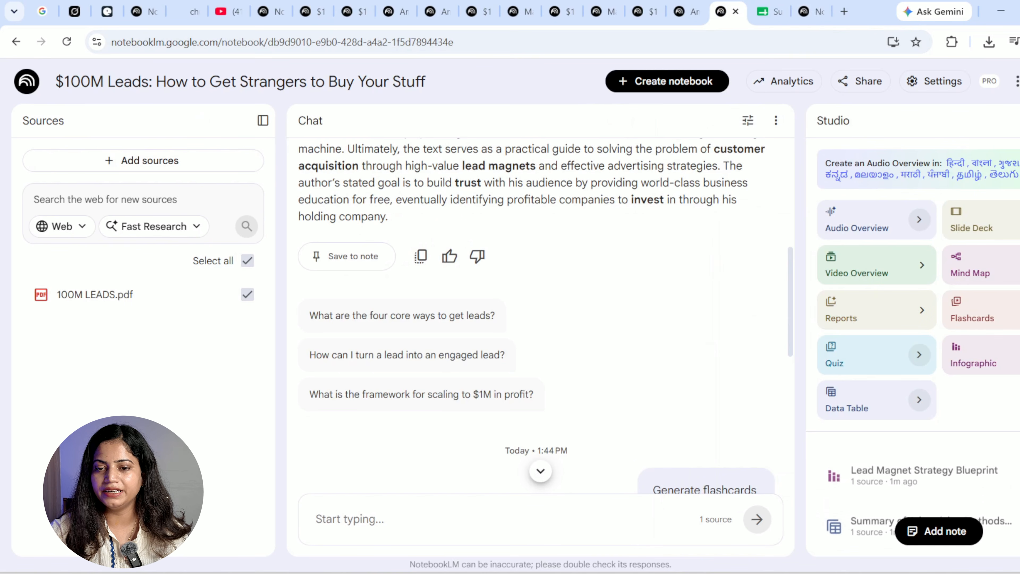
Open the Lead Magnet and Advertising Blueprint infographic and examine it enlarged in the full-size view
scroll(981, 405, "down", 3)
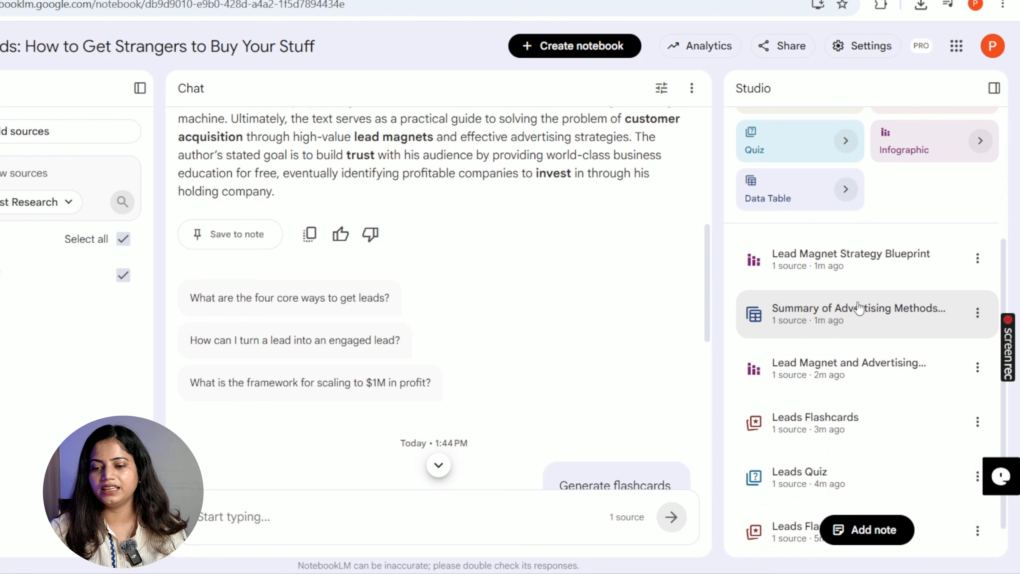
left_click(855, 388)
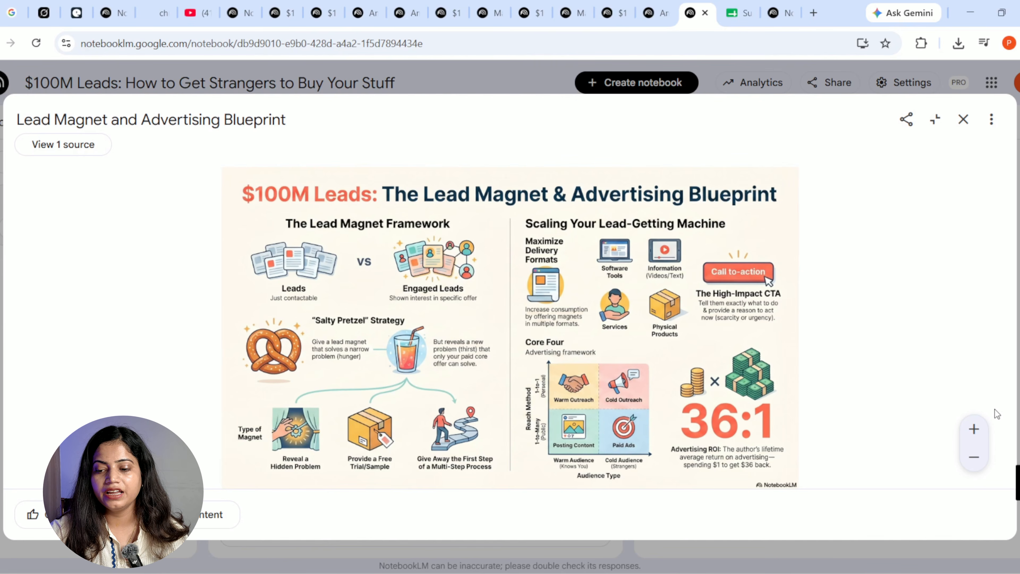
left_click(935, 120)
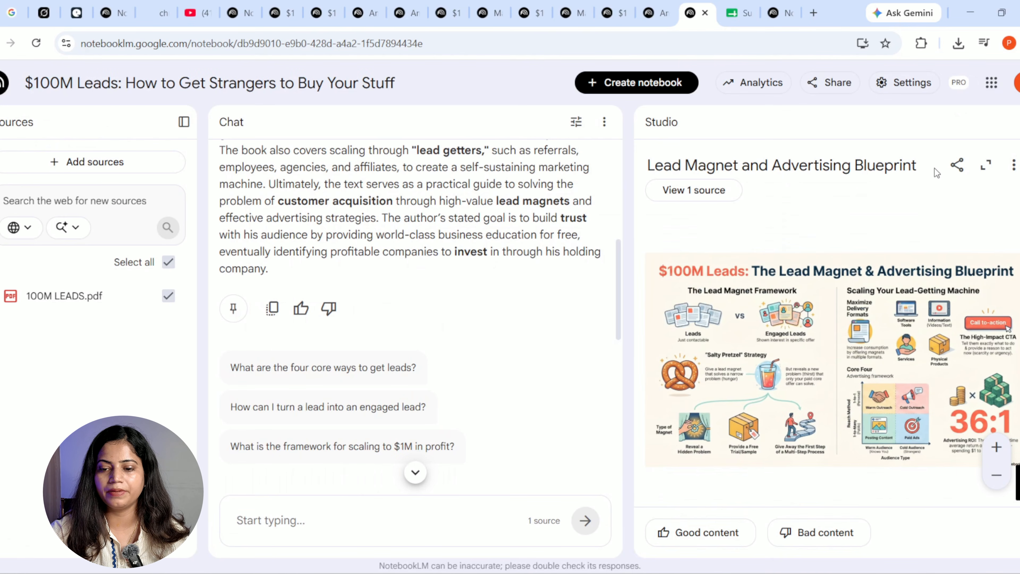
left_click(986, 165)
scroll(580, 306, "up", 5)
scroll(579, 306, "down", 3)
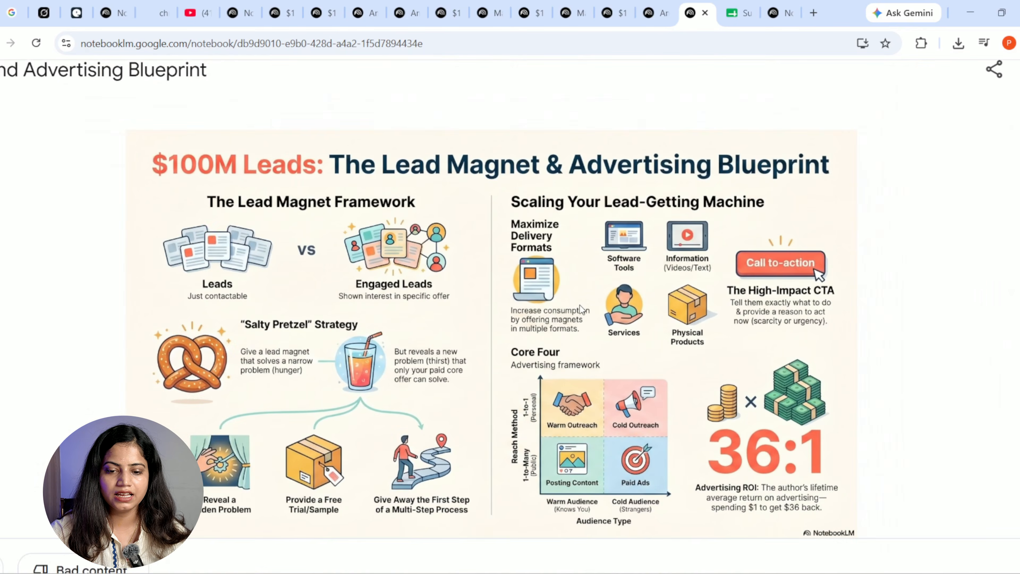
scroll(581, 309, "up", 2)
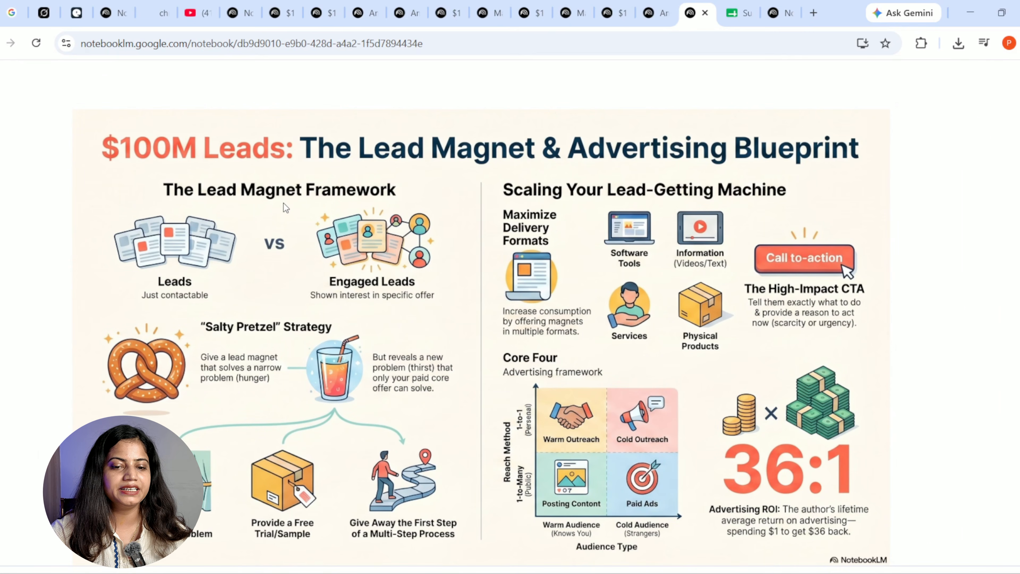